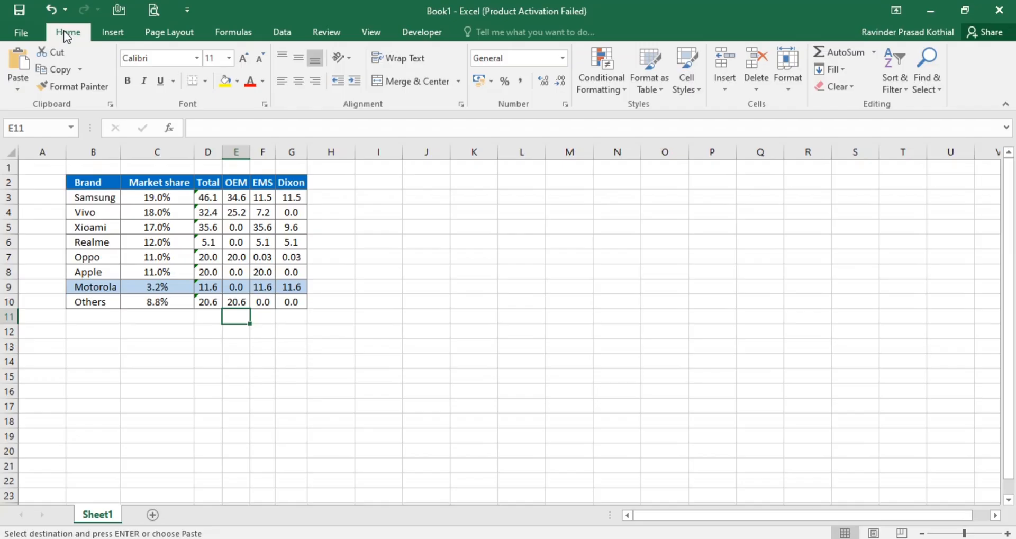
{"action": "left_click", "coordinate": [108, 32]}
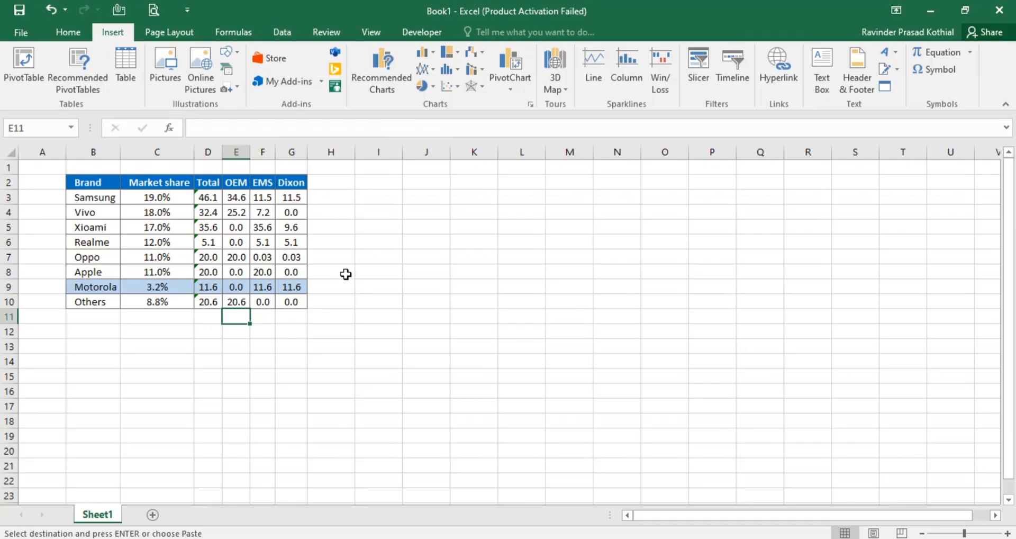
{"action": "key", "text": "Left"}
{"action": "key", "text": "Left"}
{"action": "key", "text": "Left"}
{"action": "key", "text": "Left"}
{"action": "key", "text": "Right"}
{"action": "key", "text": "Up"}
{"action": "key", "text": "Up"}
{"action": "key", "text": "Up"}
{"action": "key", "text": "Up"}
{"action": "key", "text": "Up"}
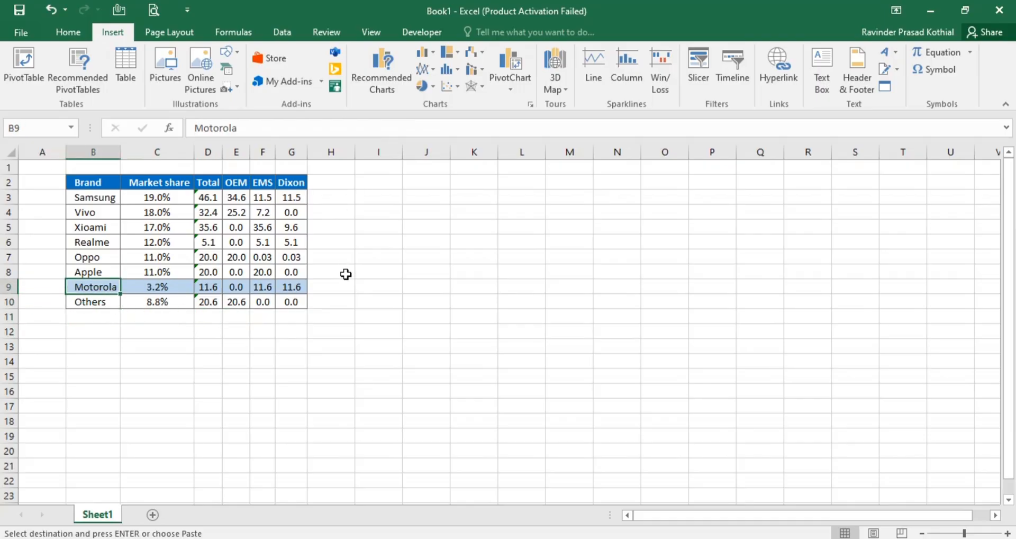
{"action": "key", "text": "Up"}
{"action": "key", "text": "Up"}
{"action": "key", "text": "Up"}
{"action": "key", "text": "Up"}
{"action": "key", "text": "shift+Right"}
{"action": "key", "text": "shift+Right"}
{"action": "key", "text": "shift+Right"}
{"action": "key", "text": "shift+Down"}
{"action": "key", "text": "shift+Down"}
{"action": "key", "text": "shift+Down"}
{"action": "key", "text": "shift+Down"}
{"action": "key", "text": "shift+Down"}
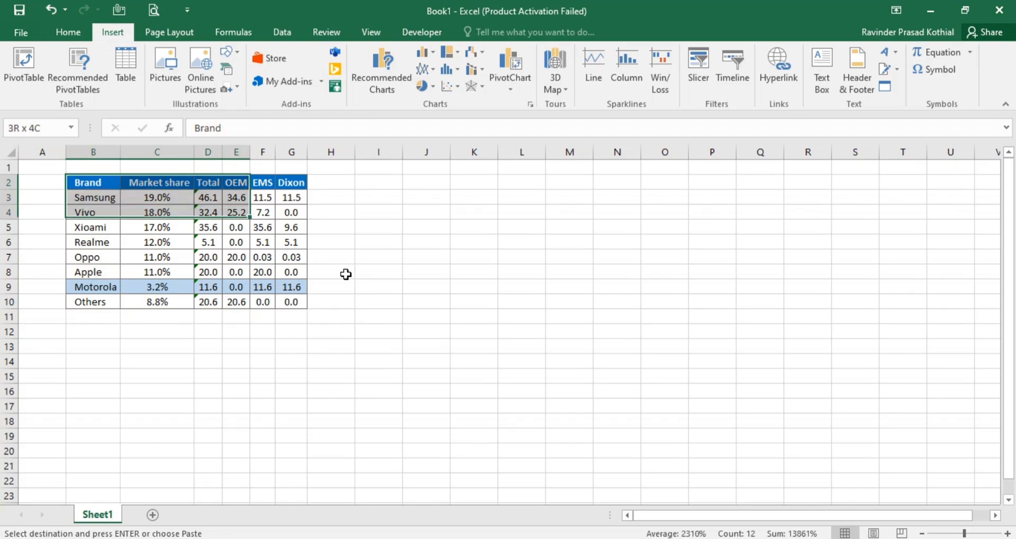
{"action": "key", "text": "shift+Down"}
{"action": "key", "text": "shift+Down"}
{"action": "key", "text": "shift+Down"}
{"action": "key", "text": "shift+Right"}
{"action": "key", "text": "shift+Right"}
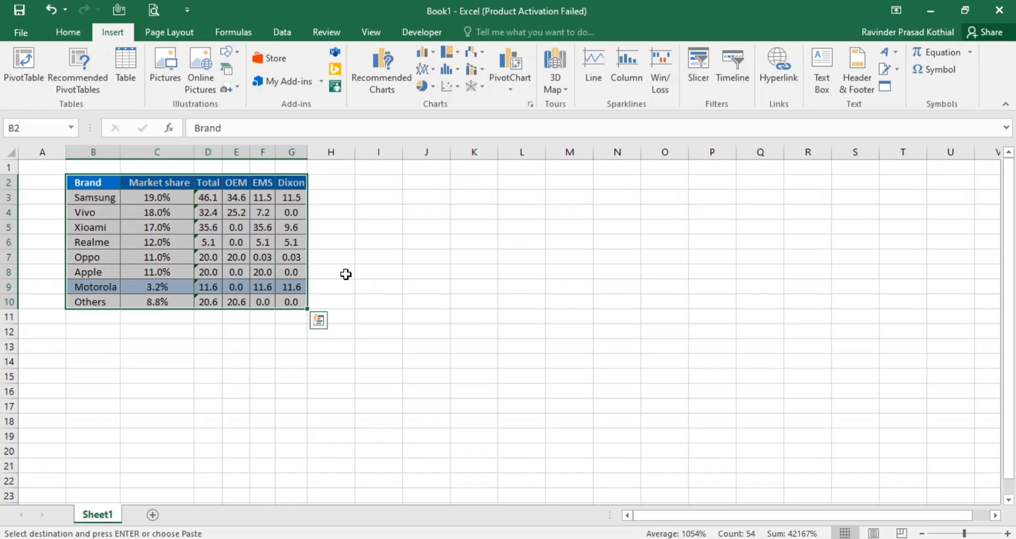
{"action": "key", "text": "Left"}
{"action": "key", "text": "Right"}
{"action": "key", "text": "Right"}
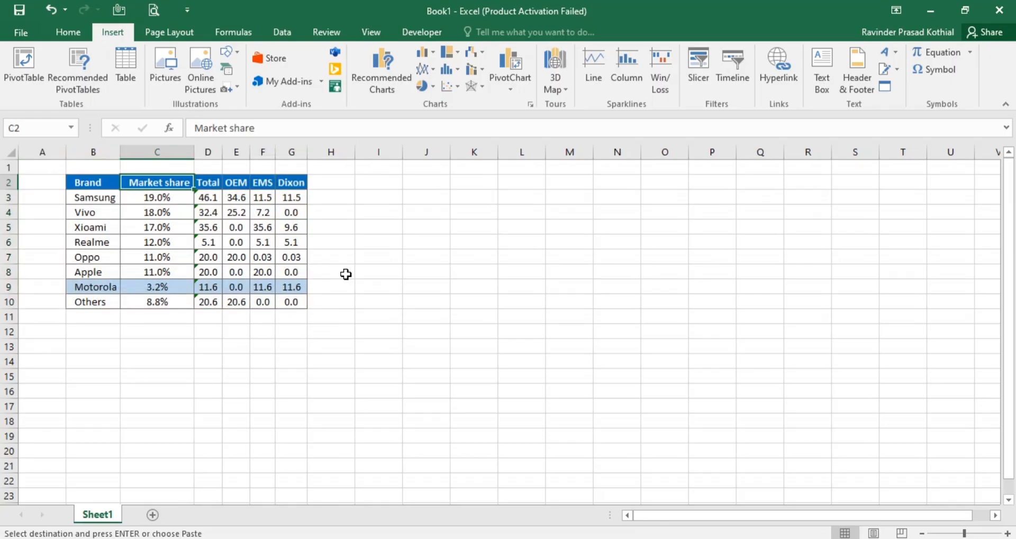
{"action": "left_click", "coordinate": [386, 260]}
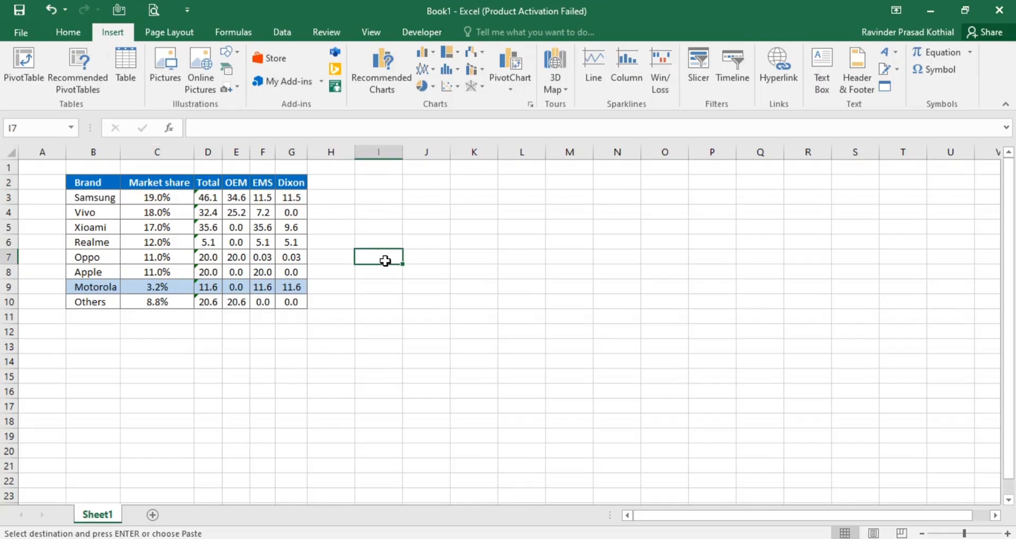
- Copy the Brand column, B2:B10, and paste it into the empty area starting at cell I2
{"action": "key", "text": "Left"}
{"action": "key", "text": "Left"}
{"action": "key", "text": "Left"}
{"action": "key", "text": "Left"}
{"action": "key", "text": "Left"}
{"action": "key", "text": "Left"}
{"action": "key", "text": "Left"}
{"action": "key", "text": "Left"}
{"action": "key", "text": "Right"}
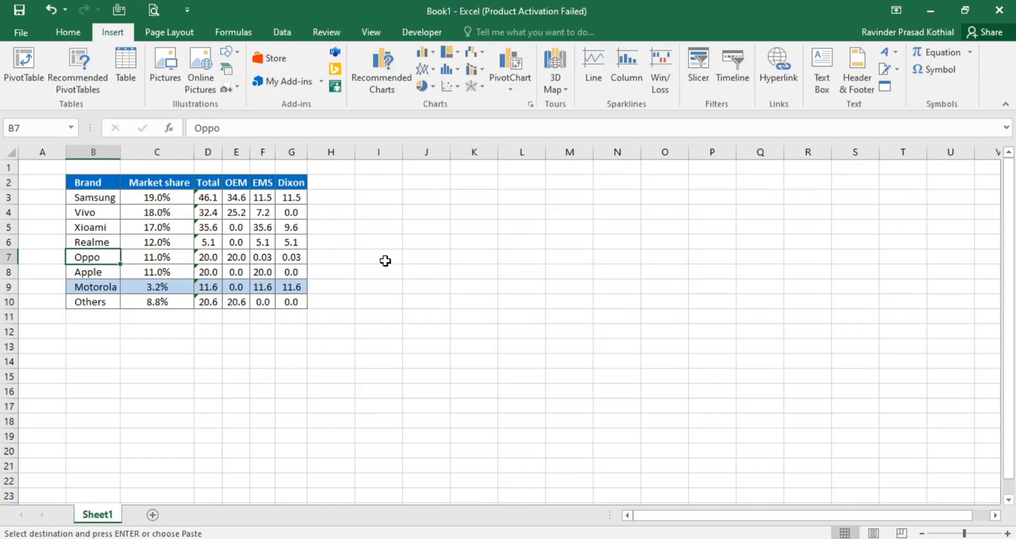
{"action": "key", "text": "Up"}
{"action": "key", "text": "Up"}
{"action": "key", "text": "Up"}
{"action": "key", "text": "Up"}
{"action": "key", "text": "Up"}
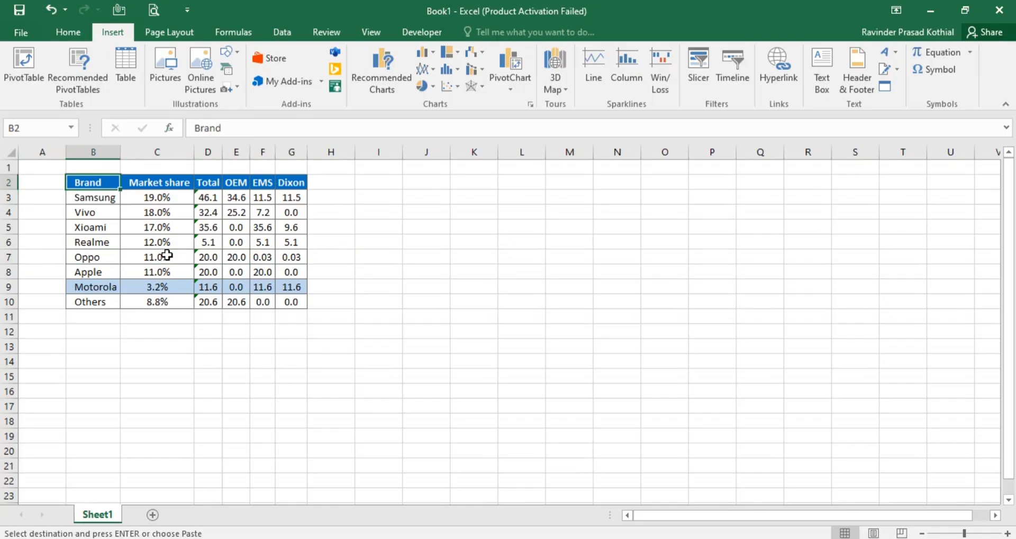
{"action": "key", "text": "shift+Down"}
{"action": "key", "text": "shift+Down"}
{"action": "key", "text": "shift+Down"}
{"action": "key", "text": "shift+Down"}
{"action": "key", "text": "shift+Down"}
{"action": "key", "text": "shift+Down"}
{"action": "key", "text": "shift+Down"}
{"action": "key", "text": "shift+Down"}
{"action": "key", "text": "shift+Down"}
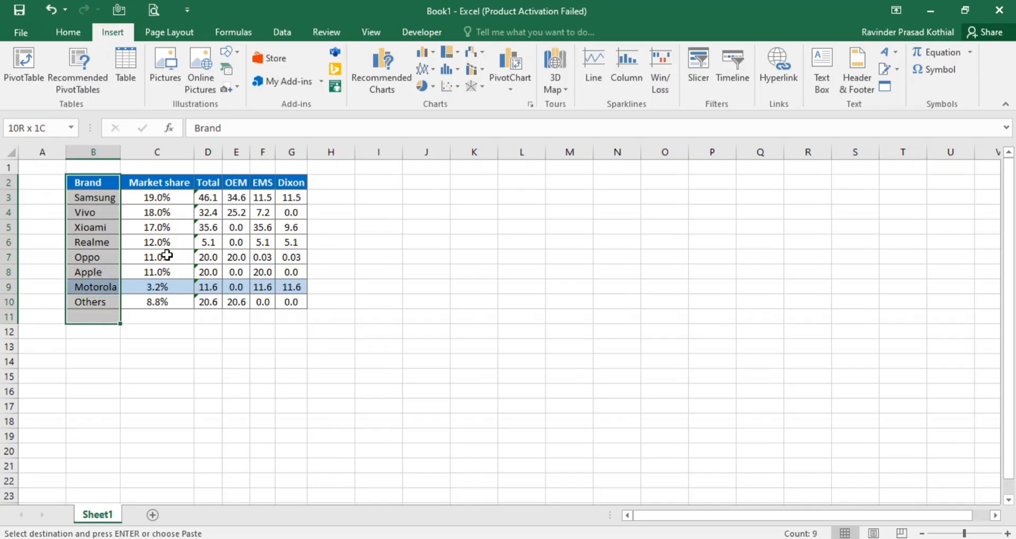
{"action": "key", "text": "shift+Up"}
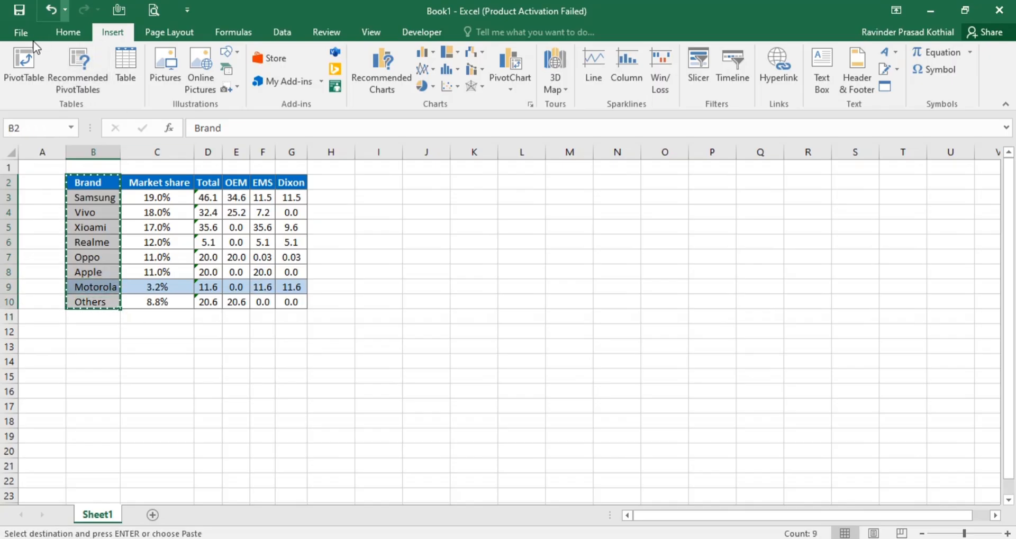
{"action": "key", "text": "Right"}
{"action": "key", "text": "Right"}
{"action": "key", "text": "Right"}
{"action": "key", "text": "Right"}
{"action": "key", "text": "Right"}
{"action": "key", "text": "Right"}
{"action": "key", "text": "Right"}
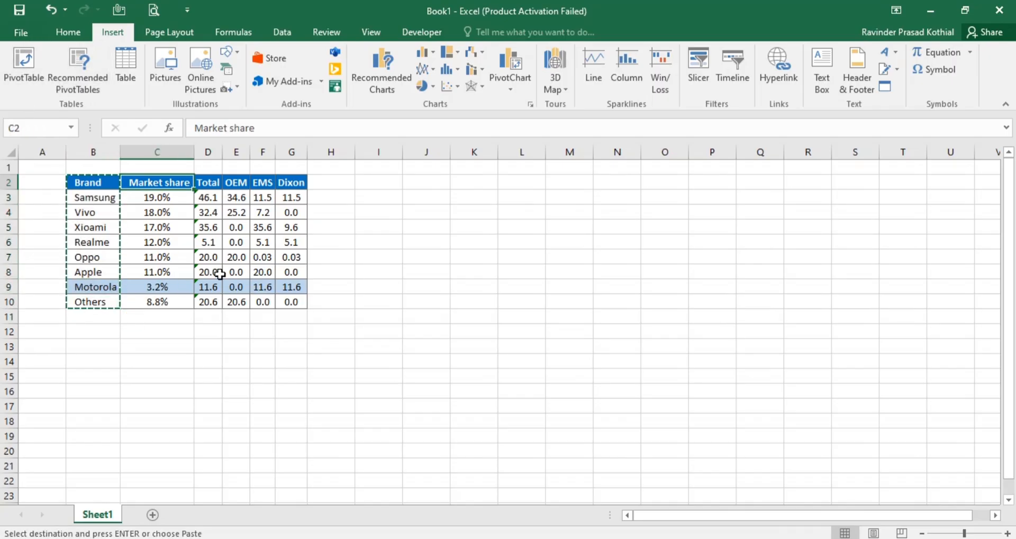
{"action": "key", "text": "ctrl+v"}
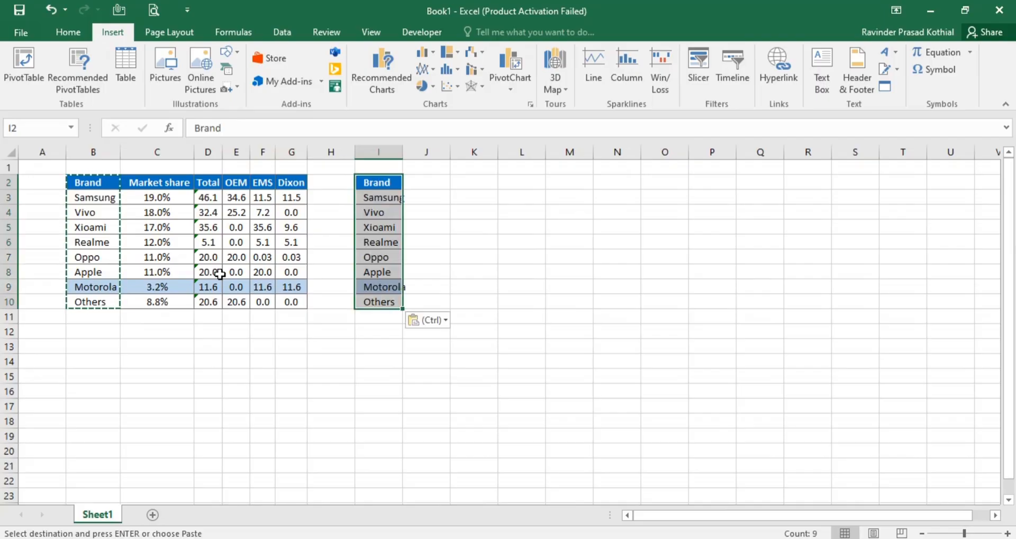
- Copy the Total column, D2:D10, and paste it beside the copied brands starting at cell J2
{"action": "key", "text": "Left"}
{"action": "key", "text": "Left"}
{"action": "key", "text": "Left"}
{"action": "key", "text": "Left"}
{"action": "key", "text": "Left"}
{"action": "key", "text": "shift+Down"}
{"action": "key", "text": "shift+Down"}
{"action": "key", "text": "shift+Down"}
{"action": "key", "text": "shift+Down"}
{"action": "key", "text": "shift+Down"}
{"action": "key", "text": "shift+Down"}
{"action": "key", "text": "shift+Down"}
{"action": "key", "text": "shift+Down"}
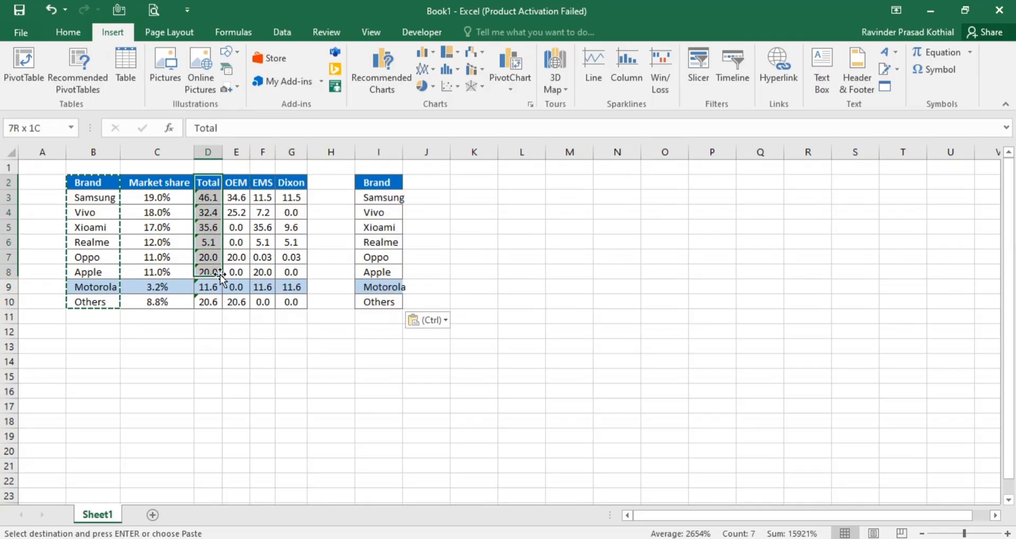
{"action": "key", "text": "ctrl+c"}
{"action": "key", "text": "Right"}
{"action": "key", "text": "Right"}
{"action": "key", "text": "Right"}
{"action": "key", "text": "Right"}
{"action": "key", "text": "Right"}
{"action": "key", "text": "Right"}
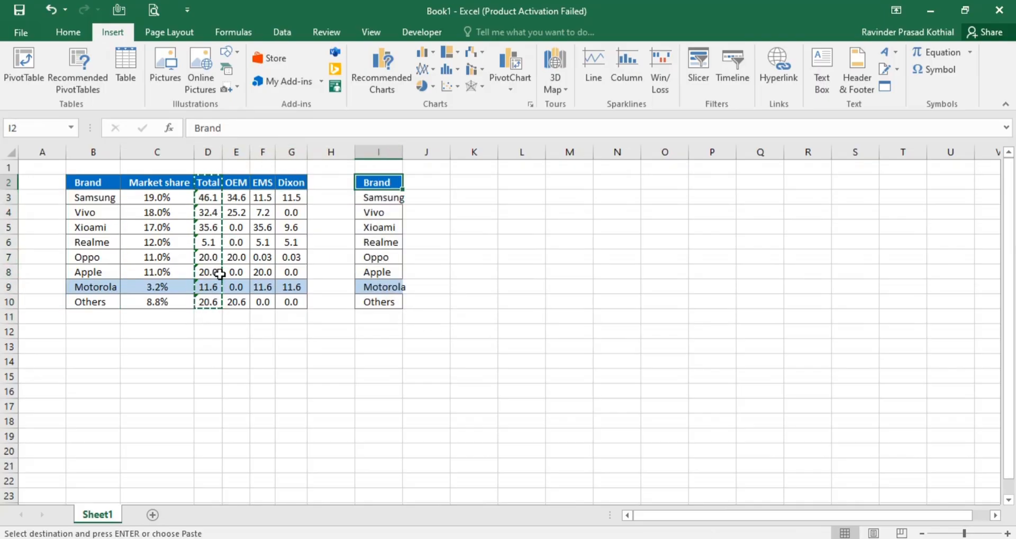
{"action": "key", "text": "ctrl+v"}
{"action": "key", "text": "Down"}
{"action": "key", "text": "Left"}
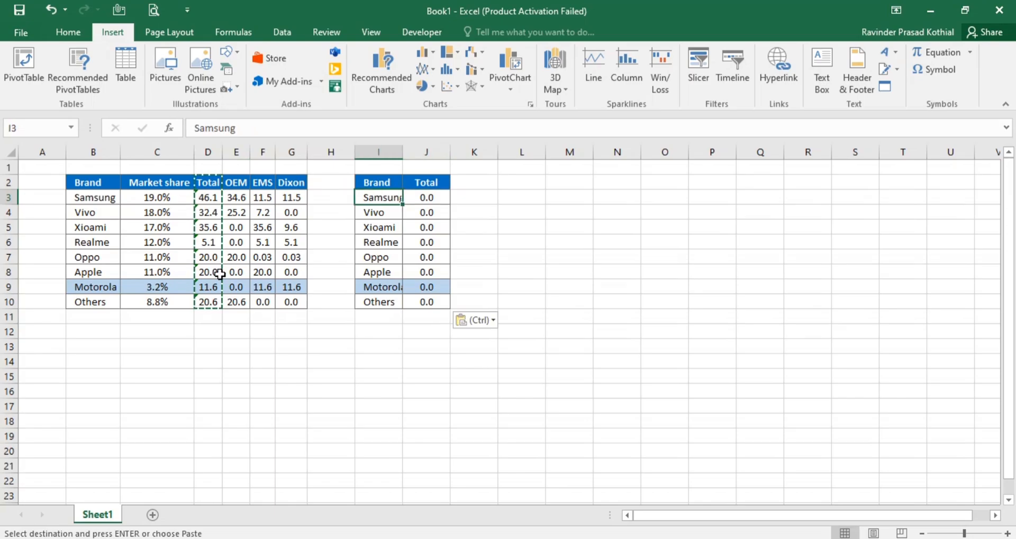
- Paste the copied Total column again over J2:J10 as values only
{"action": "key", "text": "Up"}
{"action": "key", "text": "Right"}
{"action": "key", "text": "ctrl+alt+v"}
{"action": "key", "text": "v"}
{"action": "key", "text": "Return"}
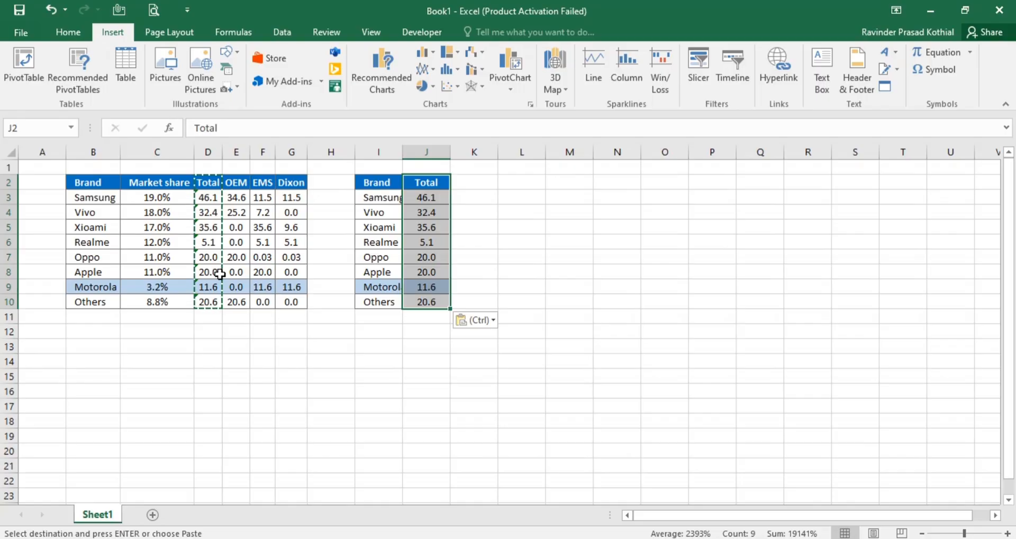
- Duplicate the brand and total rows, I3:J10, directly below the list starting at cell I11
{"action": "key", "text": "Down"}
{"action": "key", "text": "Left"}
{"action": "key", "text": "shift+Right"}
{"action": "key", "text": "ctrl+shift+Down"}
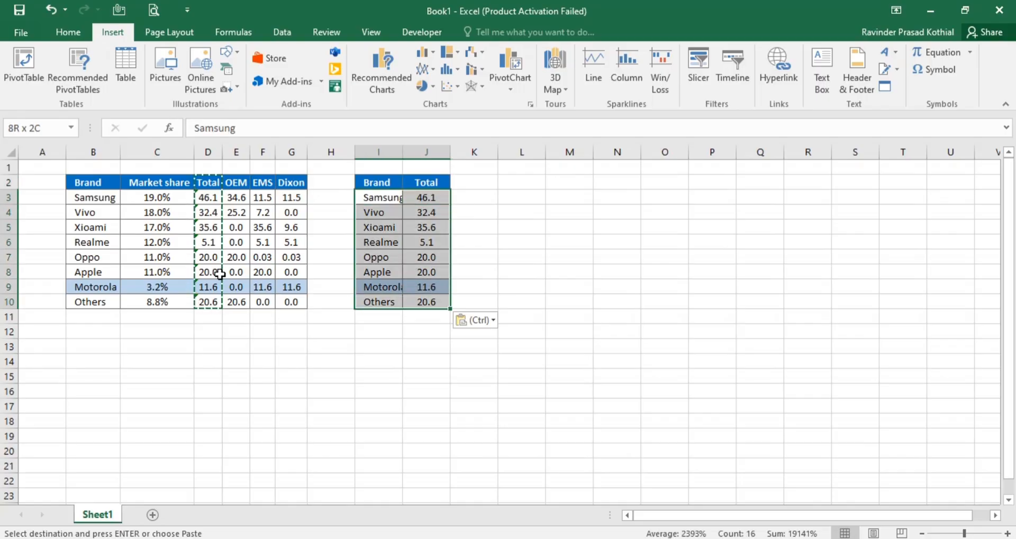
{"action": "key", "text": "ctrl+c"}
{"action": "key", "text": "Down"}
{"action": "key", "text": "Down"}
{"action": "key", "text": "Down"}
{"action": "key", "text": "Down"}
{"action": "key", "text": "Down"}
{"action": "key", "text": "Down"}
{"action": "key", "text": "Down"}
{"action": "key", "text": "Down"}
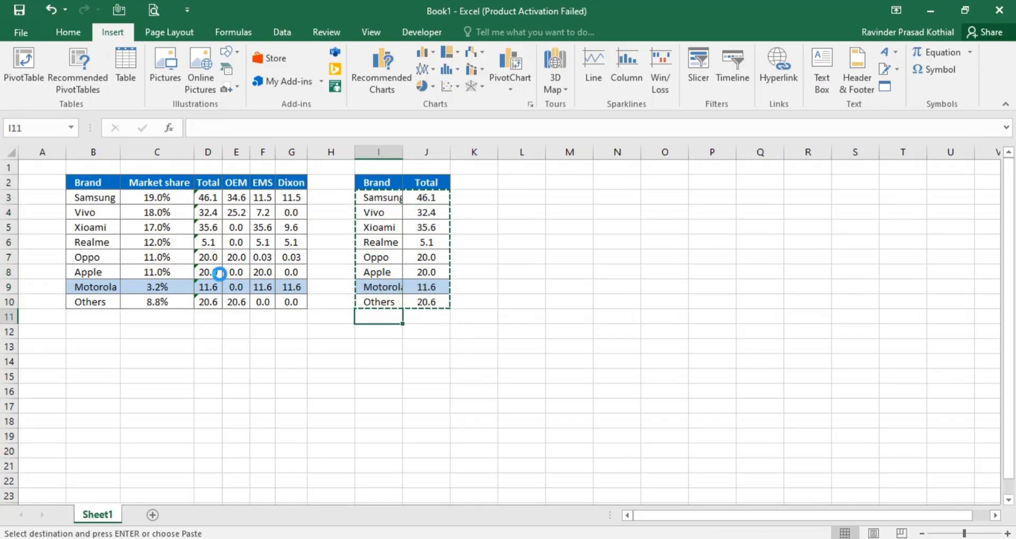
{"action": "key", "text": "ctrl+v"}
- AutoFit the widths of columns I and J to their contents and clear the copy selection
{"action": "key", "text": "Up"}
{"action": "key", "text": "Up"}
{"action": "key", "text": "Up"}
{"action": "key", "text": "ctrl+space"}
{"action": "key", "text": "shift+Right"}
{"action": "key", "text": "shift+Right"}
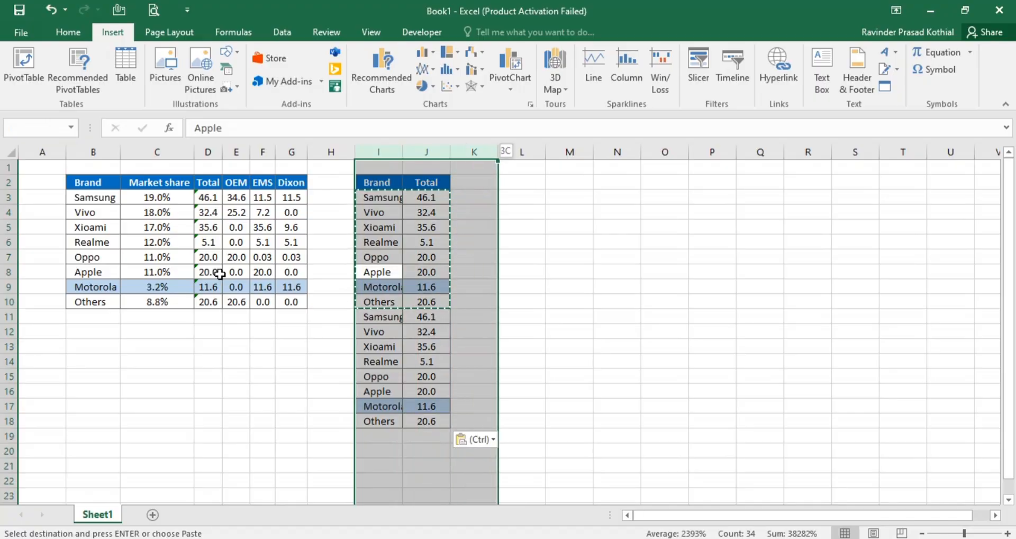
{"action": "key", "text": "shift+Left"}
{"action": "key", "text": "alt+h"}
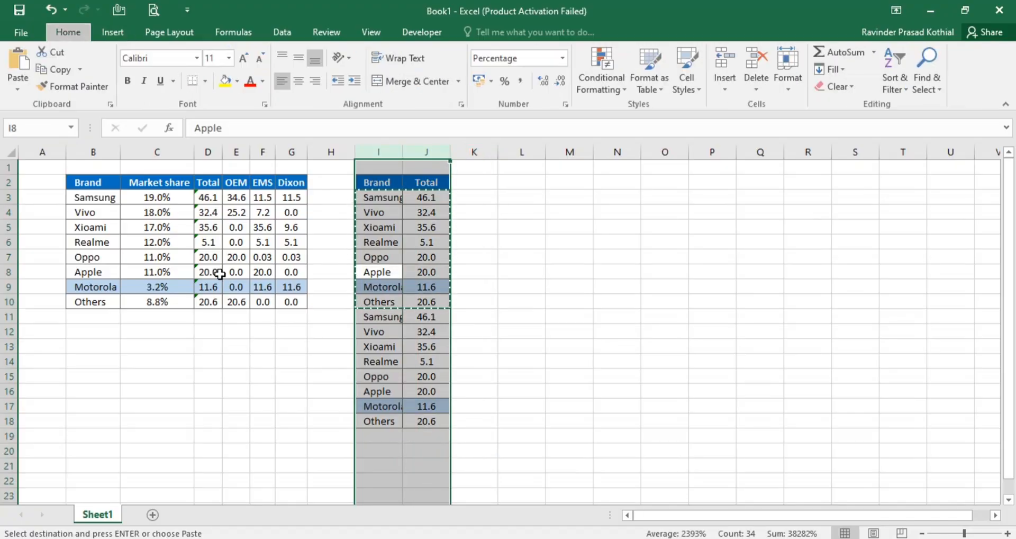
{"action": "key", "text": "o"}
{"action": "key", "text": "i"}
{"action": "key", "text": "Down"}
{"action": "key", "text": "Up"}
{"action": "key", "text": "Up"}
{"action": "key", "text": "Escape"}
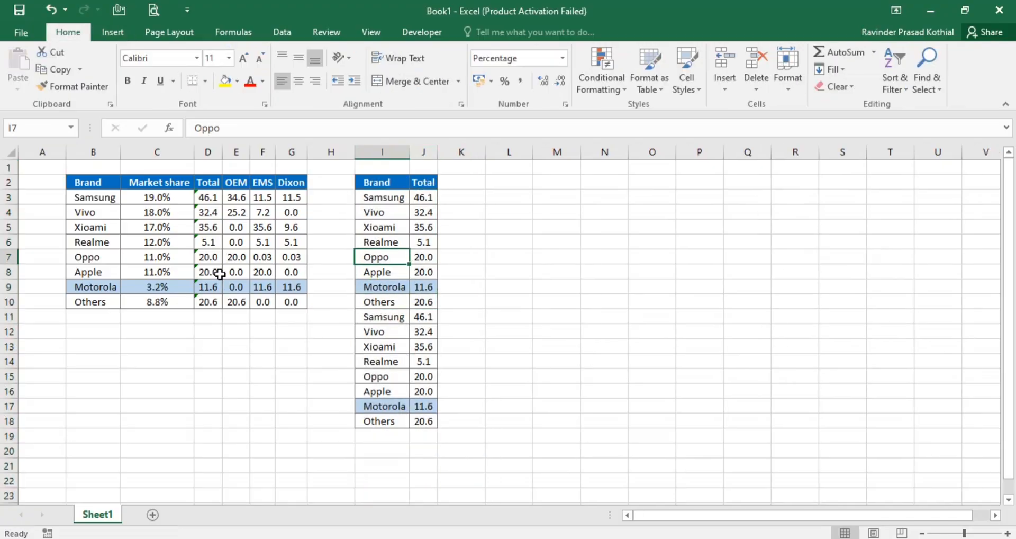
- Create a PivotTable from the Brand and Total list, I2:J18, placed on the existing worksheet at cell L2
{"action": "key", "text": "Up"}
{"action": "key", "text": "Up"}
{"action": "key", "text": "Up"}
{"action": "key", "text": "Up"}
{"action": "key", "text": "Up"}
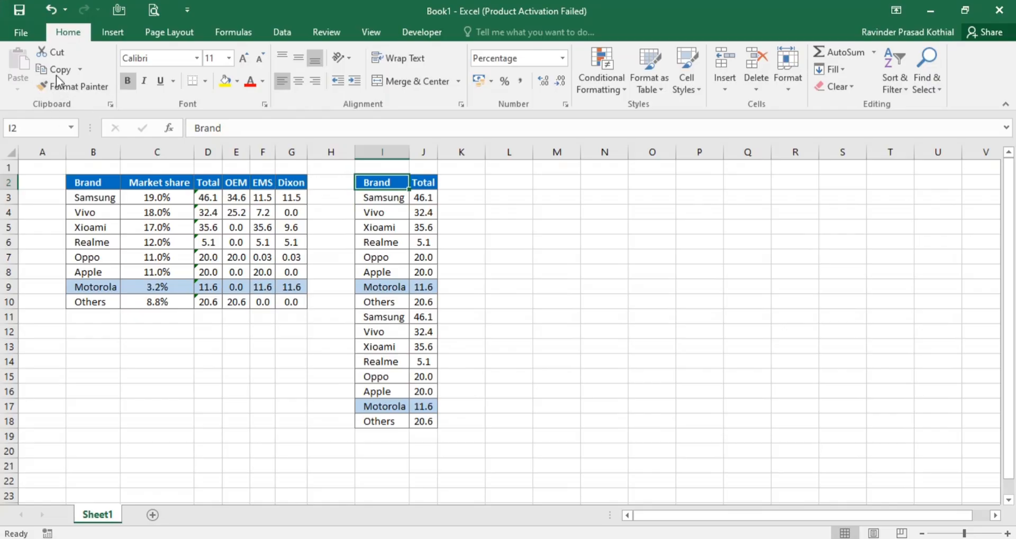
{"action": "left_click", "coordinate": [112, 31]}
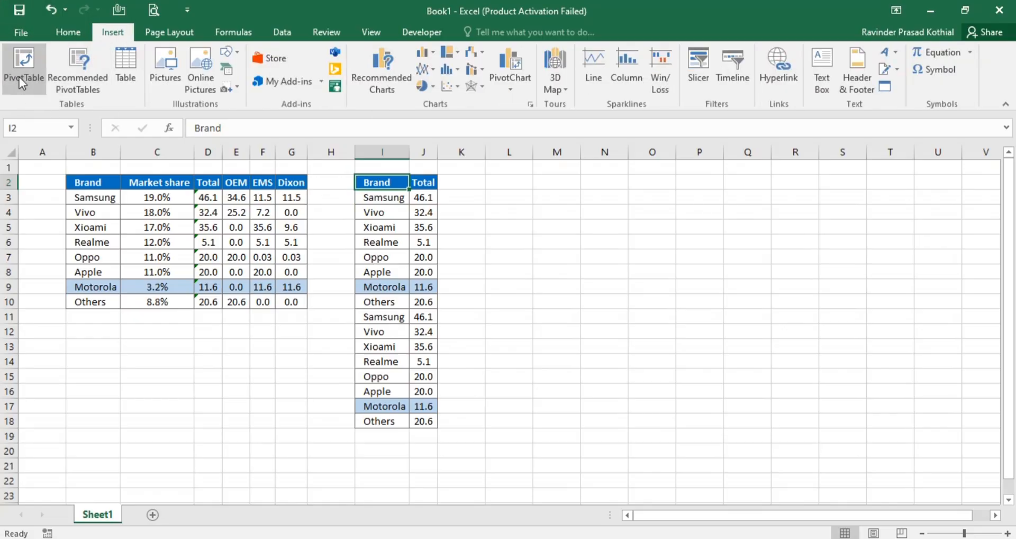
{"action": "left_click", "coordinate": [483, 224]}
{"action": "key", "text": "Left"}
{"action": "key", "text": "Up"}
{"action": "key", "text": "Up"}
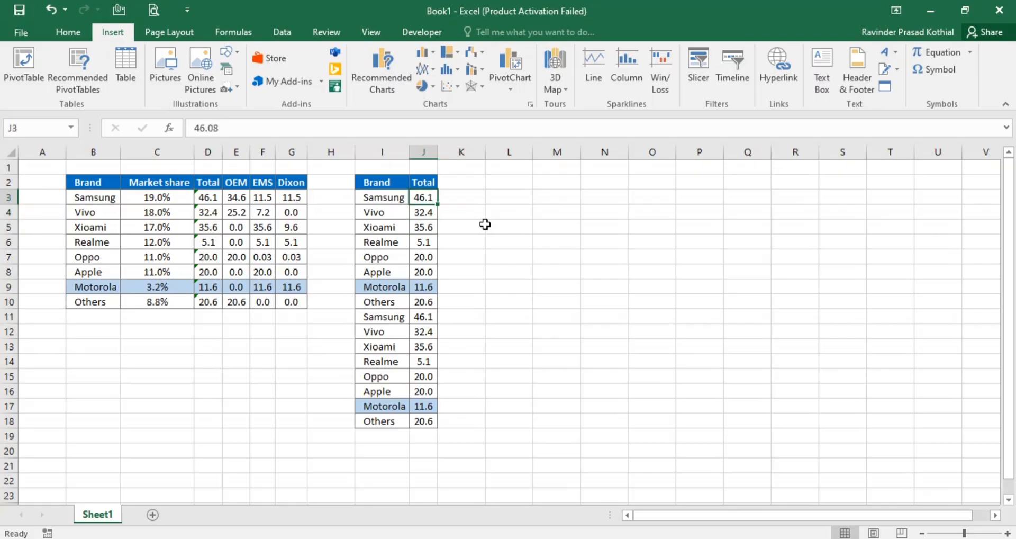
{"action": "key", "text": "Left"}
{"action": "key", "text": "Up"}
{"action": "key", "text": "ctrl+shift+Right"}
{"action": "key", "text": "ctrl+shift+Down"}
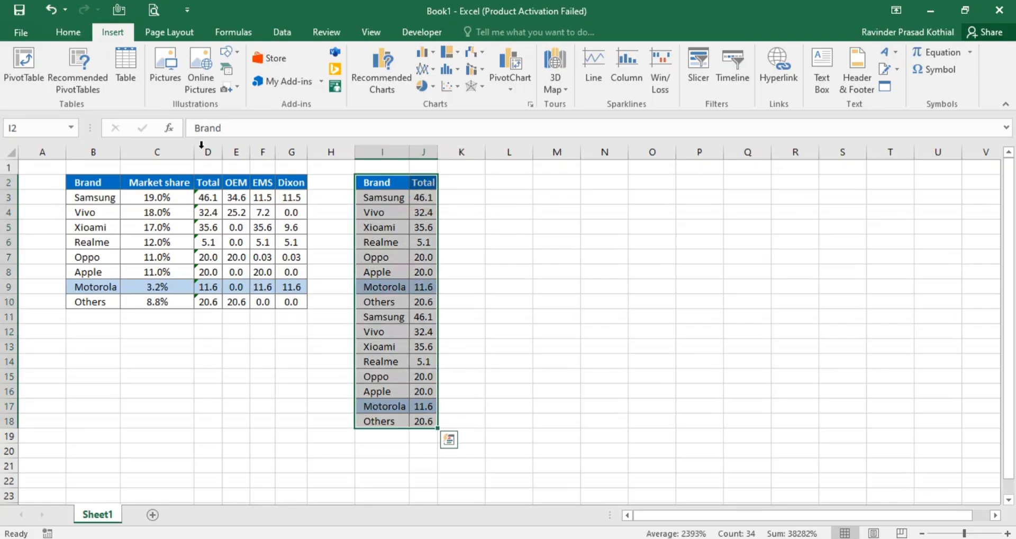
{"action": "left_click", "coordinate": [27, 79]}
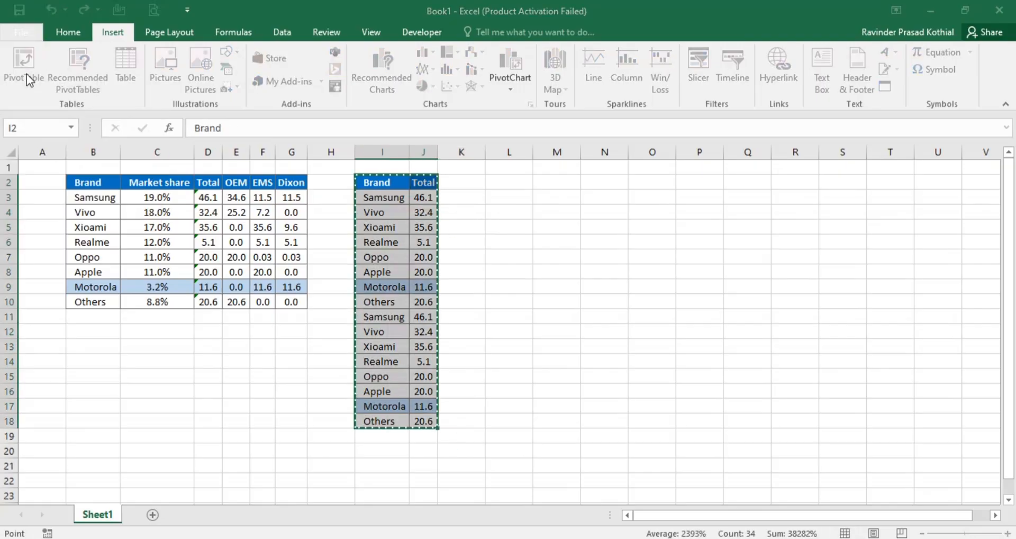
{"action": "left_click", "coordinate": [451, 366]}
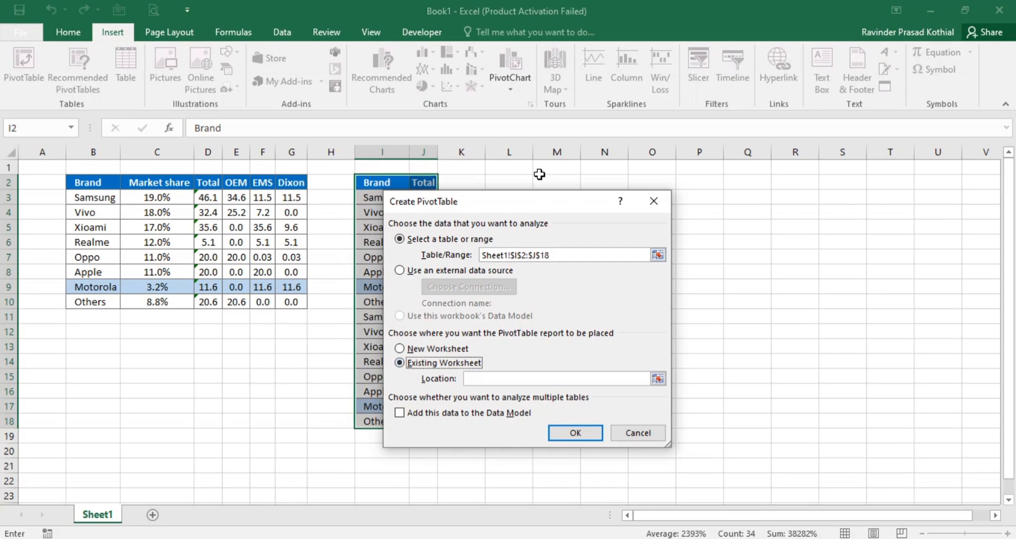
{"action": "left_click", "coordinate": [519, 181]}
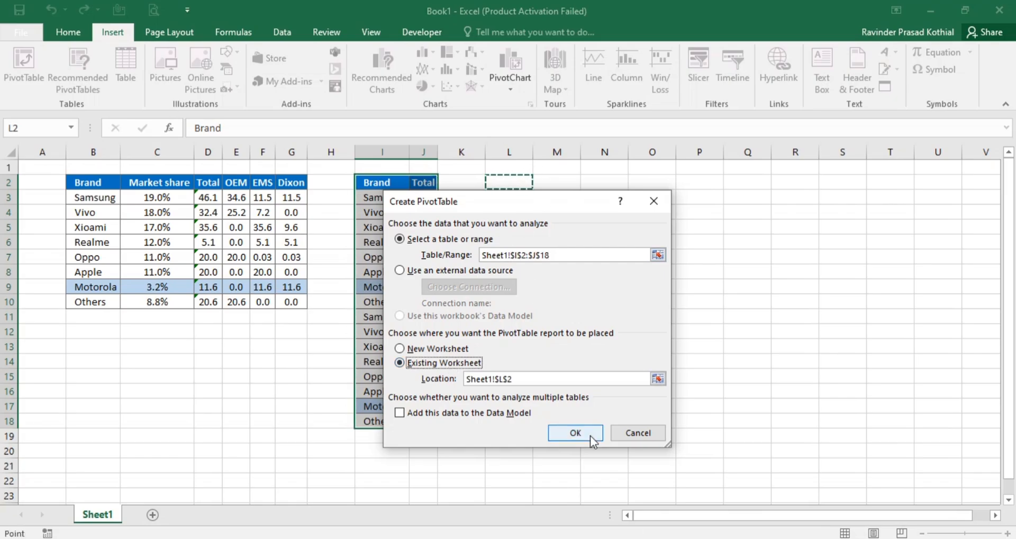
{"action": "left_click", "coordinate": [575, 432]}
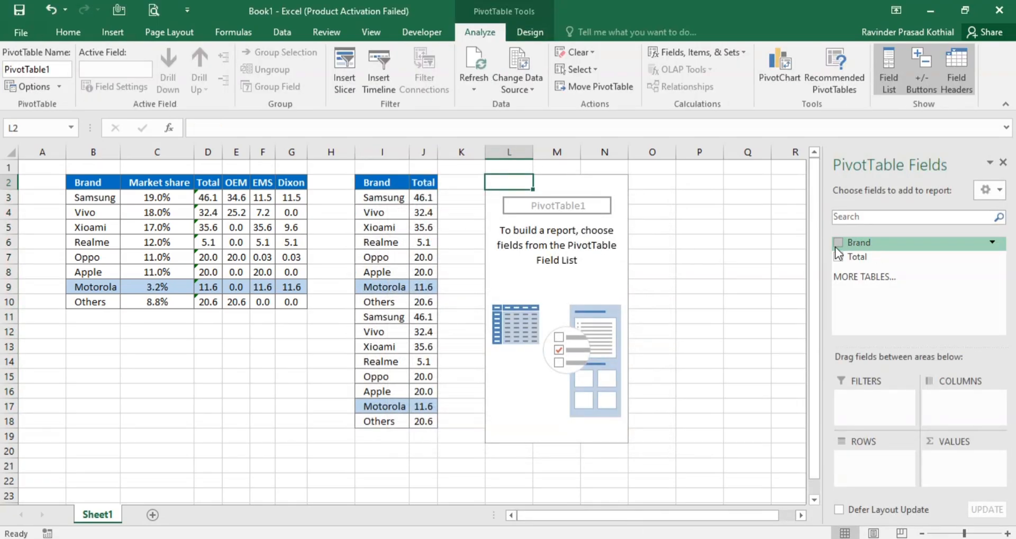
- Add Brand to the PivotTable's rows and Total to its values as a sum
{"action": "left_click", "coordinate": [837, 244]}
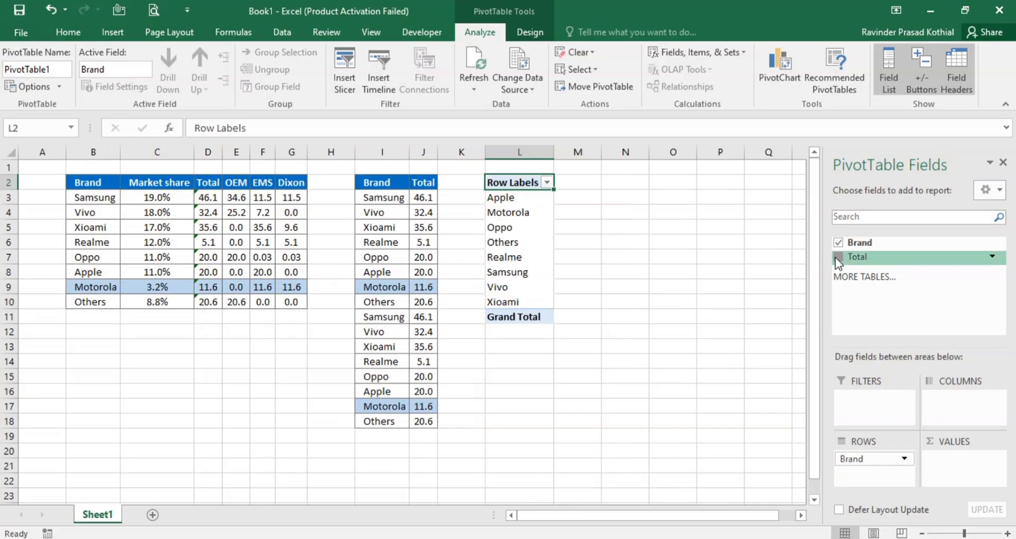
{"action": "left_click", "coordinate": [836, 256]}
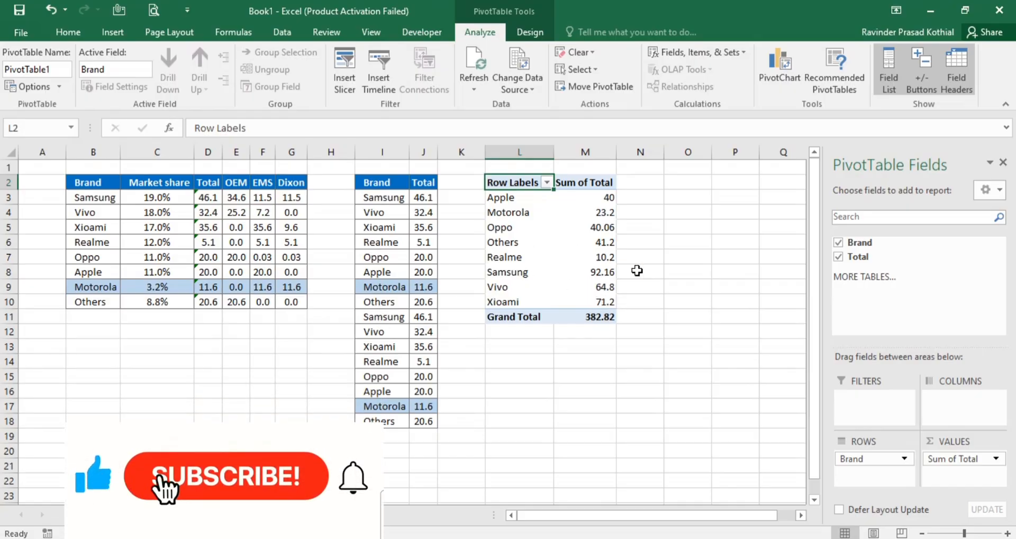
{"action": "left_click", "coordinate": [593, 152]}
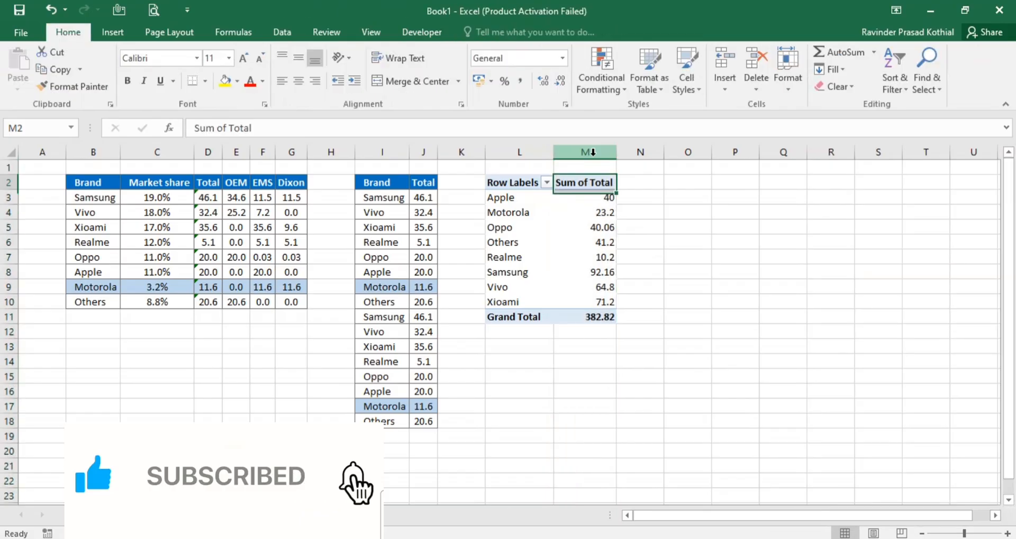
{"action": "key", "text": "Down"}
{"action": "key", "text": "Left"}
{"action": "key", "text": "Left"}
{"action": "key", "text": "Left"}
{"action": "key", "text": "Left"}
{"action": "key", "text": "Left"}
{"action": "key", "text": "Left"}
{"action": "key", "text": "Left"}
{"action": "key", "text": "Left"}
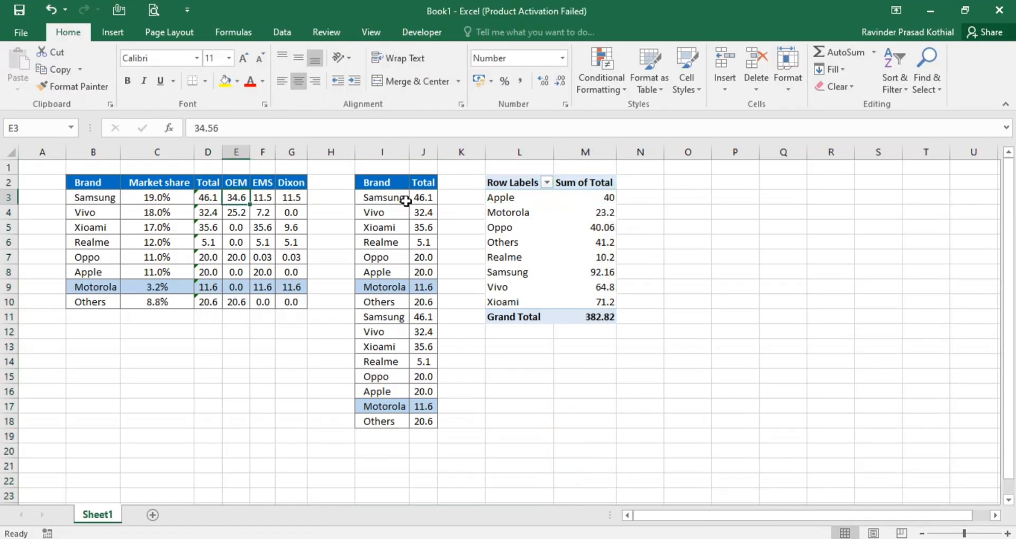
- Create a blank PivotTable on a new sheet from the Brand and Total list, I2:J18, using Recommended PivotTables
{"action": "left_click", "coordinate": [121, 31]}
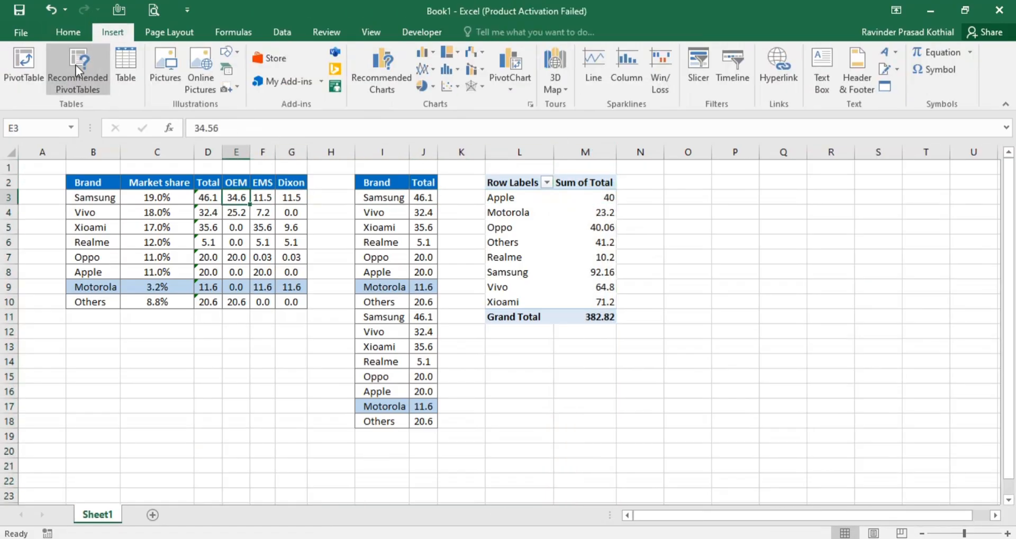
{"action": "left_click", "coordinate": [380, 192]}
{"action": "left_click", "coordinate": [379, 185]}
{"action": "key", "text": "ctrl+a"}
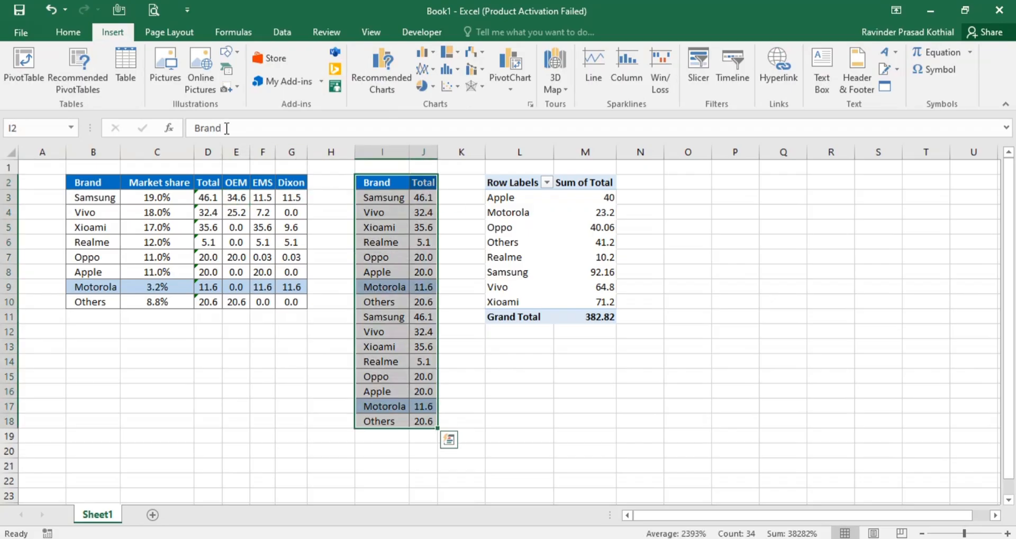
{"action": "left_click", "coordinate": [80, 69]}
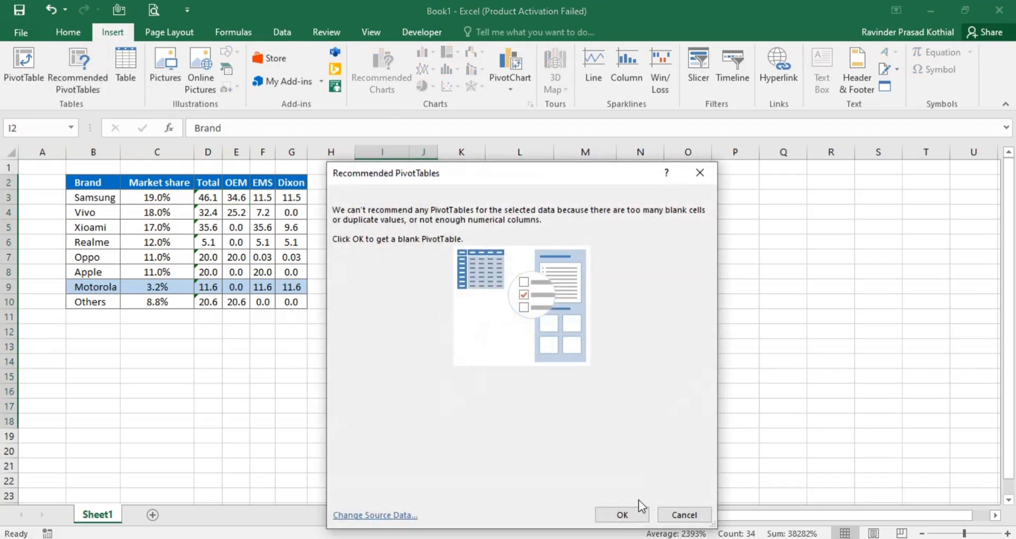
{"action": "left_click", "coordinate": [620, 516]}
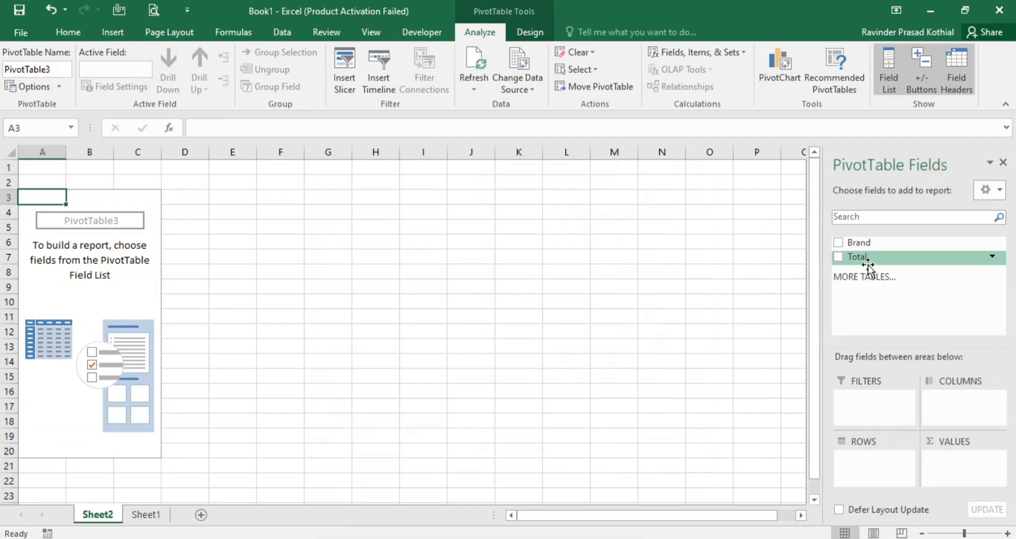
- Add Total as a summed value and Brand as rows to the new PivotTable, and close the field list
{"action": "left_click", "coordinate": [840, 256]}
{"action": "left_click", "coordinate": [840, 243]}
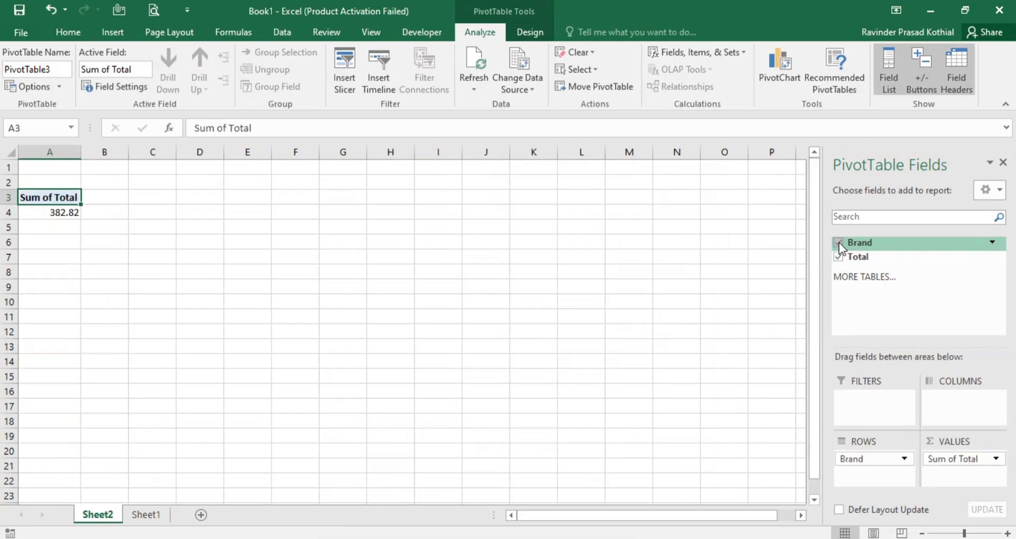
{"action": "left_click", "coordinate": [1003, 163]}
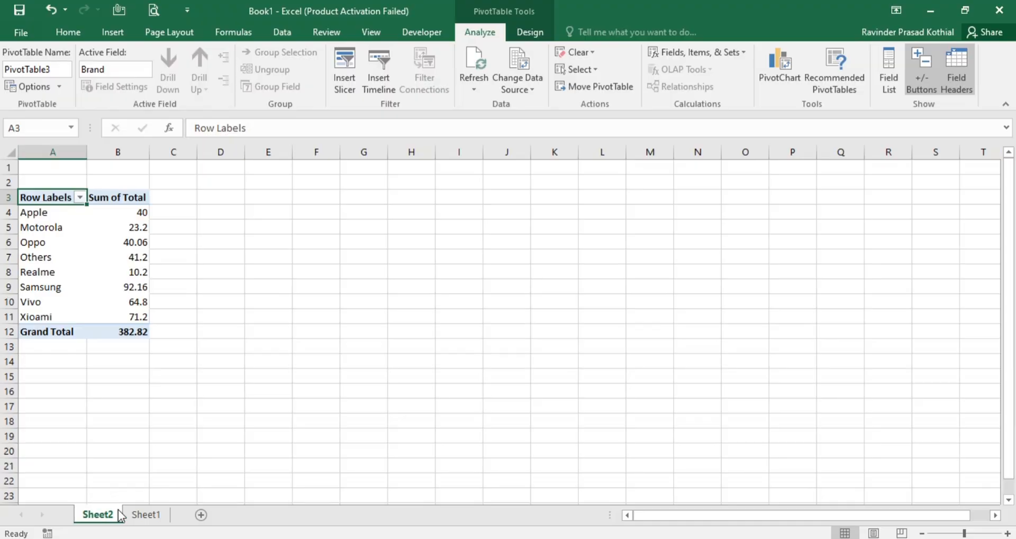
- Return to Sheet1 and review the header row of the market share list starting at cell B2
{"action": "left_click", "coordinate": [143, 515]}
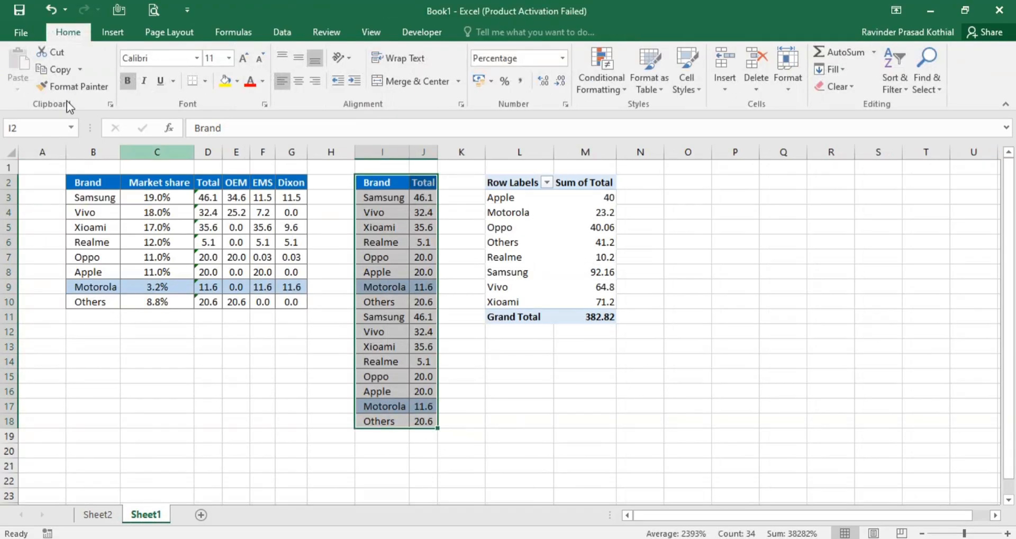
{"action": "left_click", "coordinate": [108, 33]}
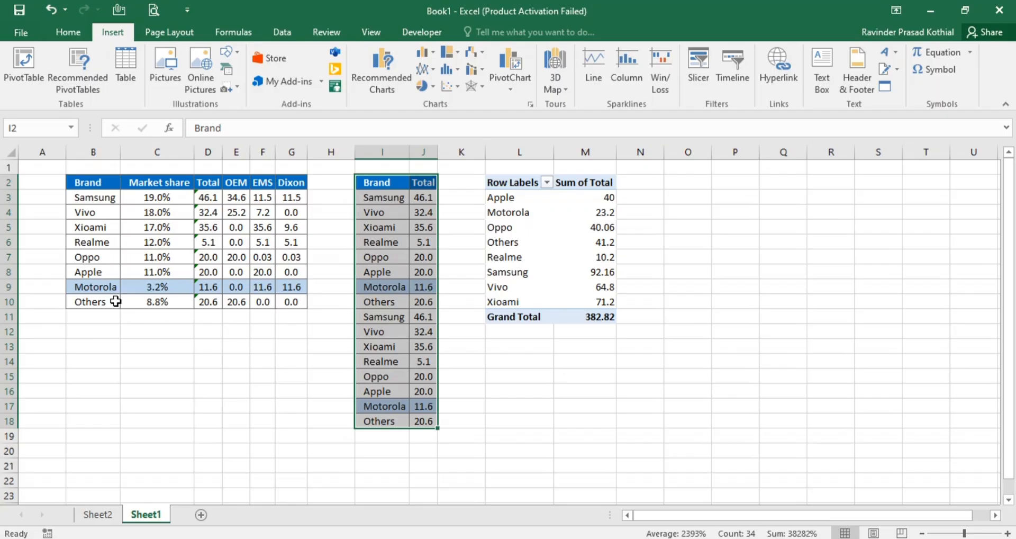
{"action": "left_click", "coordinate": [77, 181]}
{"action": "key", "text": "Right"}
{"action": "key", "text": "Right"}
{"action": "key", "text": "Right"}
{"action": "key", "text": "Right"}
{"action": "key", "text": "Right"}
{"action": "key", "text": "Right"}
{"action": "key", "text": "Right"}
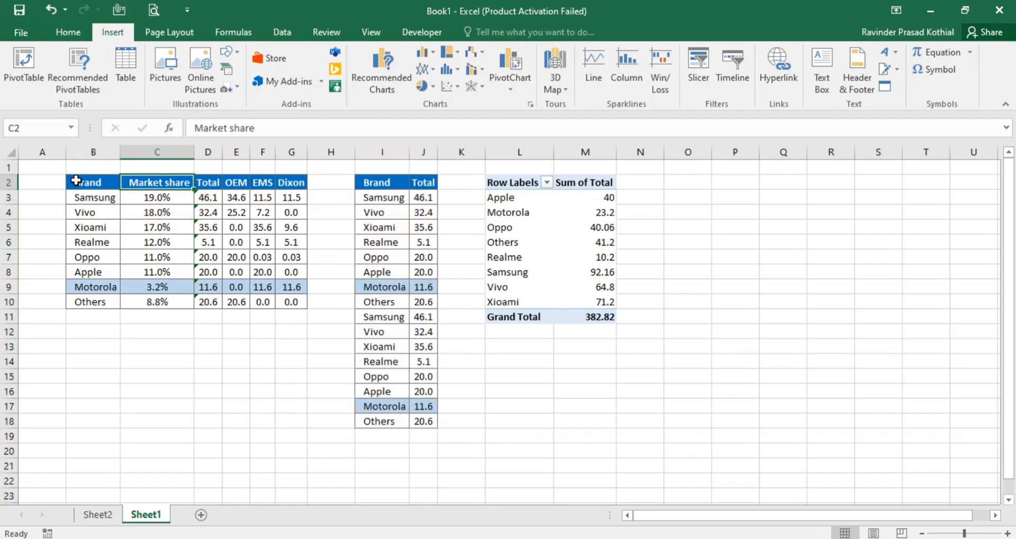
{"action": "key", "text": "Left"}
{"action": "key", "text": "Left"}
{"action": "key", "text": "Left"}
{"action": "key", "text": "Left"}
{"action": "key", "text": "Left"}
{"action": "key", "text": "Left"}
{"action": "key", "text": "Left"}
- Convert the market share list, B2:G10, into an Excel table with headers
{"action": "key", "text": "ctrl+shift+Right"}
{"action": "key", "text": "ctrl+shift+Down"}
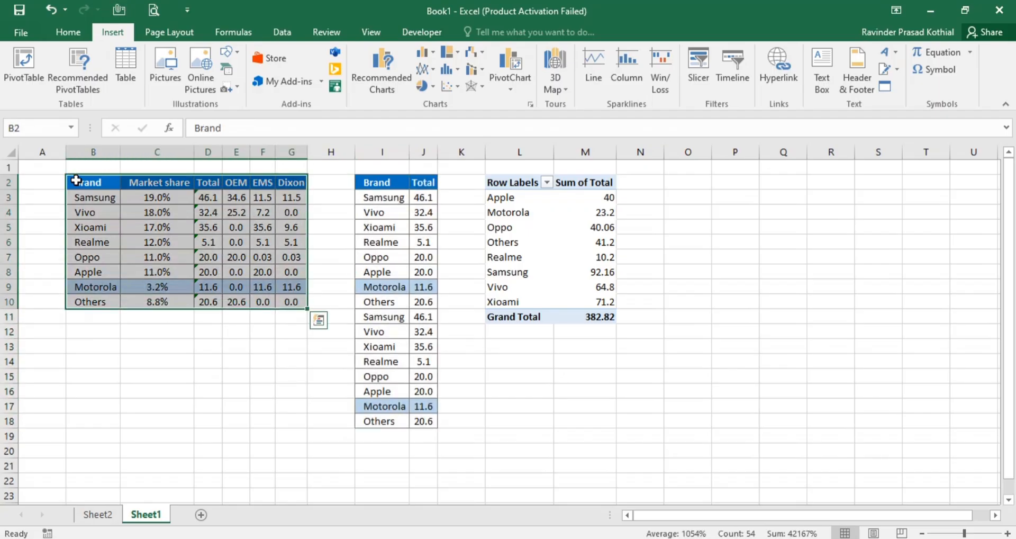
{"action": "left_click", "coordinate": [135, 65]}
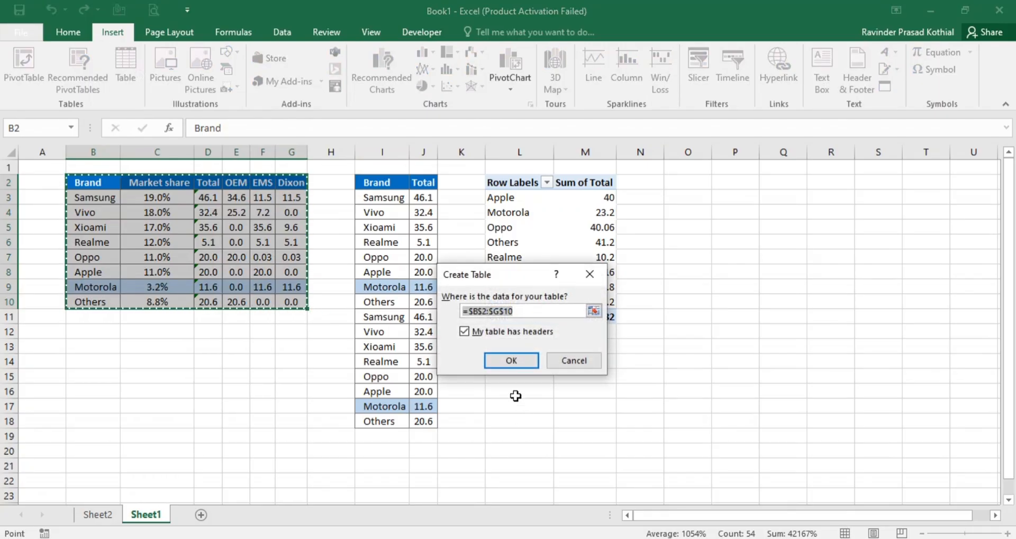
{"action": "left_click", "coordinate": [519, 364]}
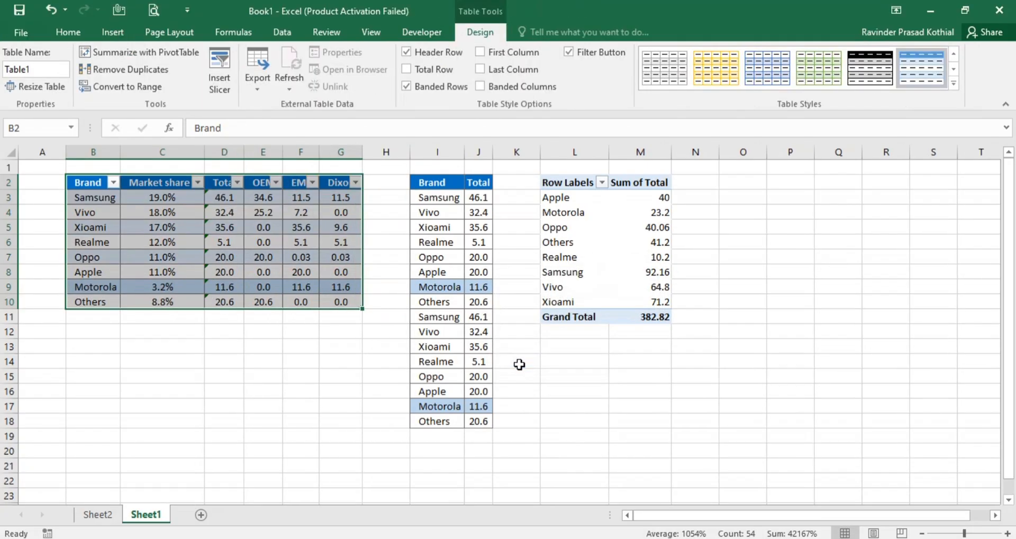
- Examine the new market share table's rows and columns by moving the selection through its cells
{"action": "left_click", "coordinate": [101, 34]}
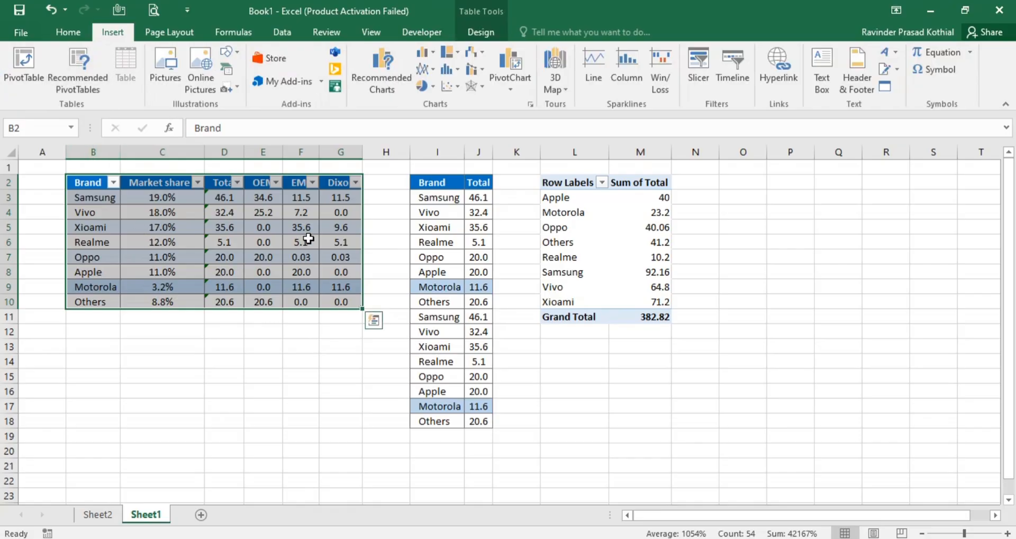
{"action": "left_click", "coordinate": [237, 245]}
{"action": "key", "text": "Down"}
{"action": "key", "text": "Down"}
{"action": "key", "text": "Left"}
{"action": "key", "text": "Left"}
{"action": "key", "text": "Left"}
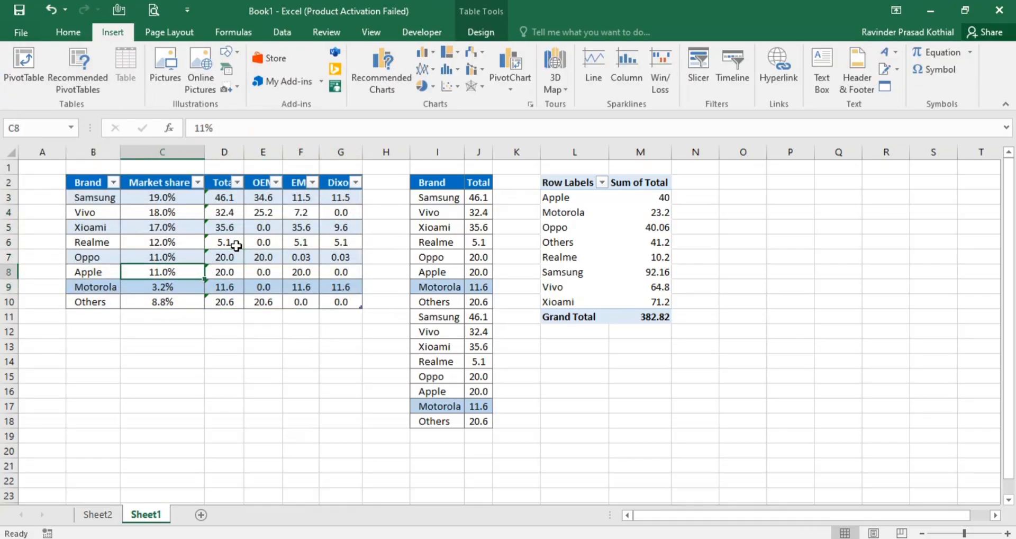
{"action": "key", "text": "Up"}
{"action": "key", "text": "Up"}
{"action": "key", "text": "Right"}
{"action": "key", "text": "Up"}
{"action": "key", "text": "Down"}
{"action": "key", "text": "Down"}
{"action": "key", "text": "Down"}
{"action": "key", "text": "Down"}
{"action": "key", "text": "Down"}
{"action": "key", "text": "Down"}
{"action": "key", "text": "Down"}
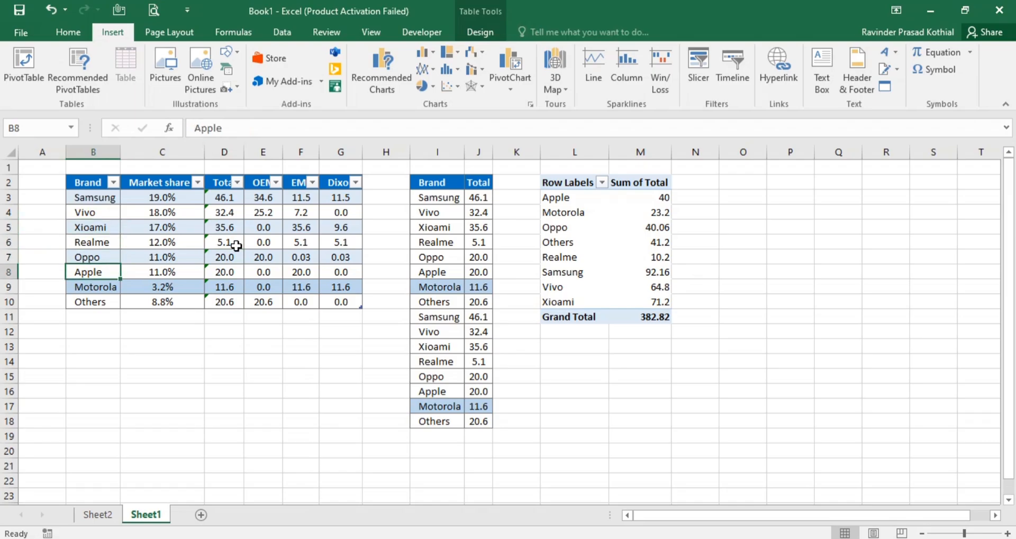
- Insert a screenshot picture from the Screenpresso folder in Pictures and delete it from the sheet
{"action": "left_click", "coordinate": [165, 68]}
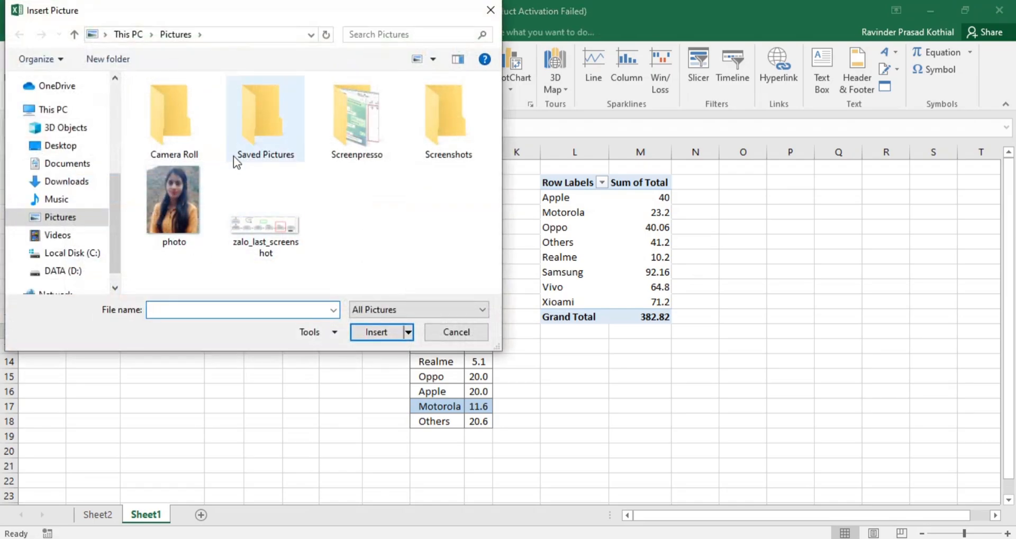
{"action": "double_click", "coordinate": [344, 121]}
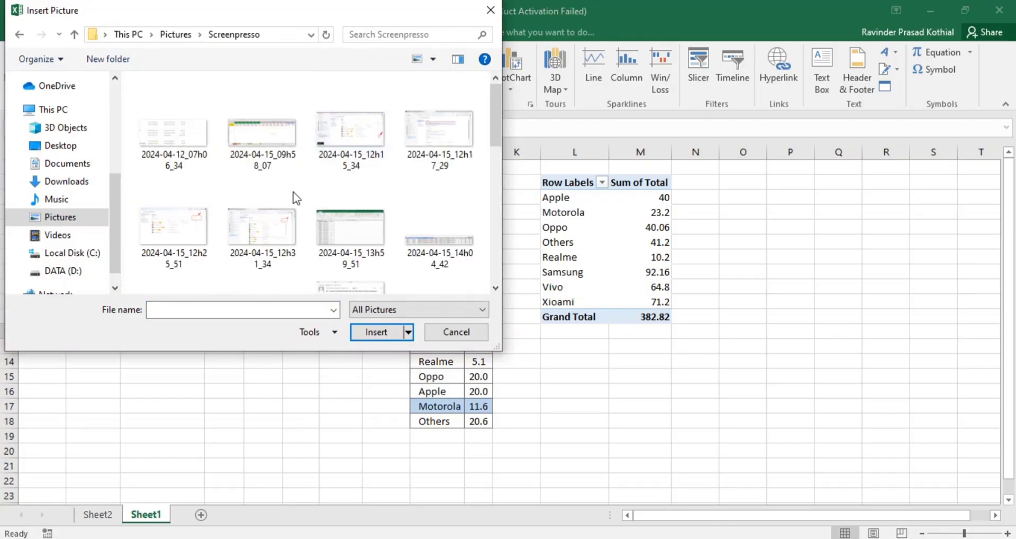
{"action": "scroll", "coordinate": [339, 216], "scroll_direction": "down", "scroll_amount": 2}
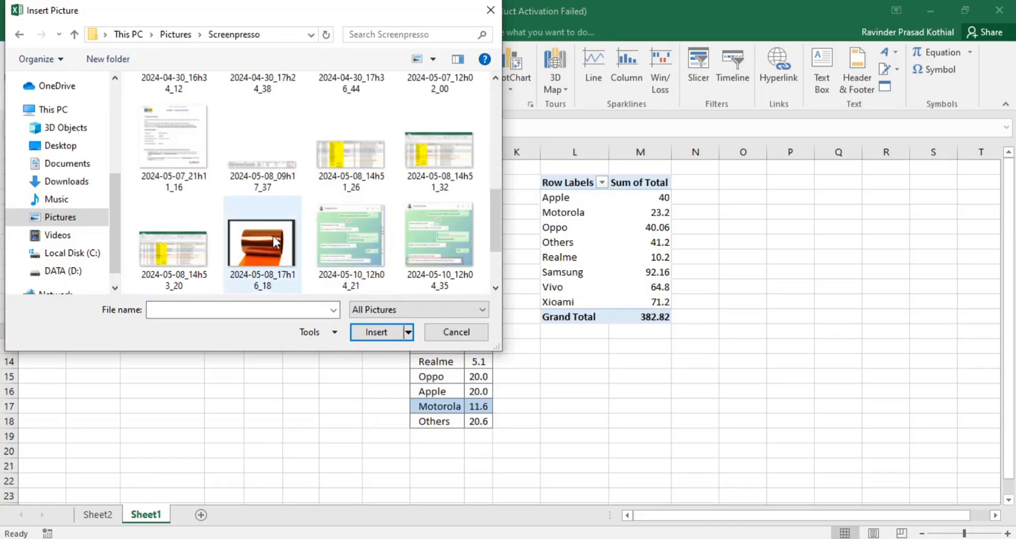
{"action": "scroll", "coordinate": [245, 205], "scroll_direction": "up", "scroll_amount": 2}
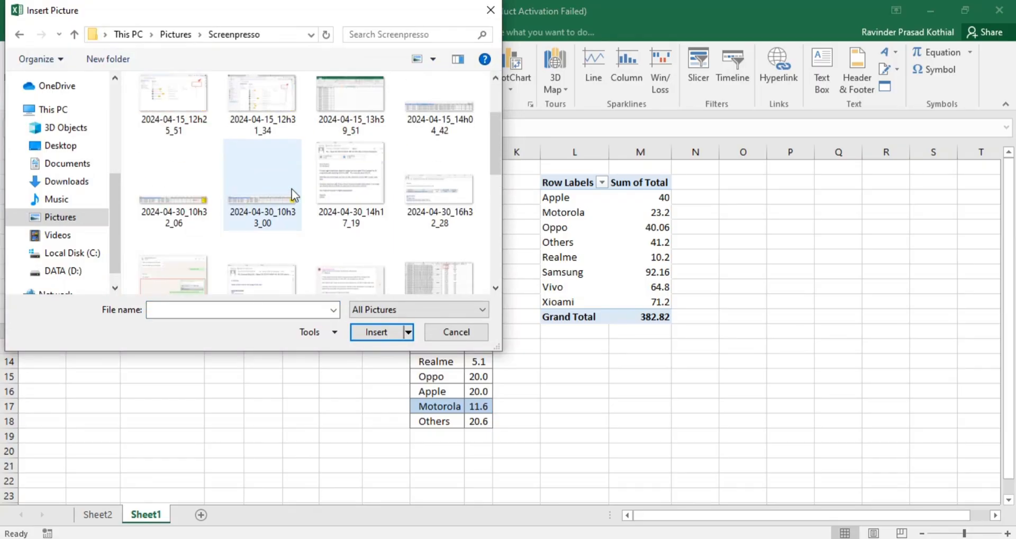
{"action": "left_click", "coordinate": [281, 132]}
{"action": "left_click", "coordinate": [376, 331]}
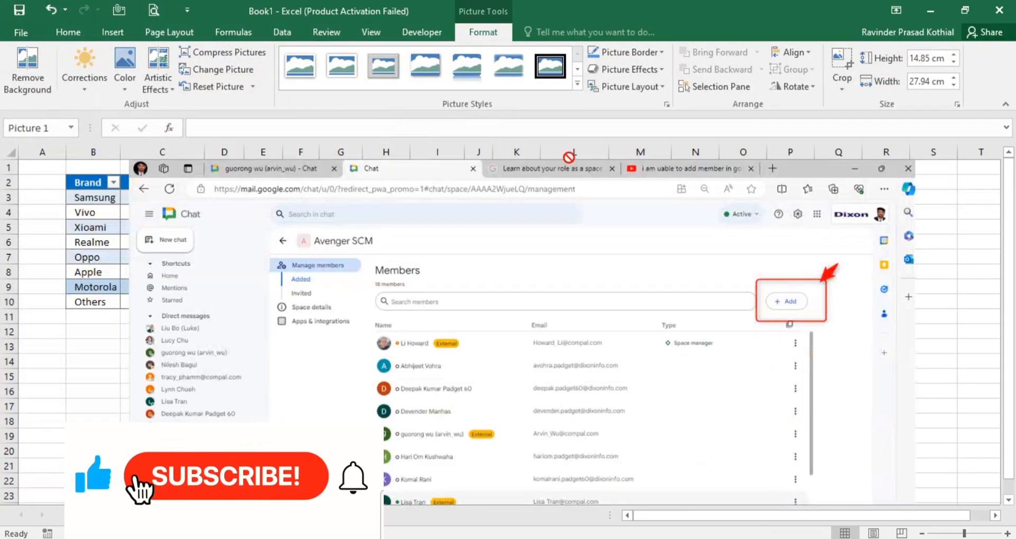
{"action": "left_click_drag", "start_coordinate": [661, 274], "coordinate": [469, 311]}
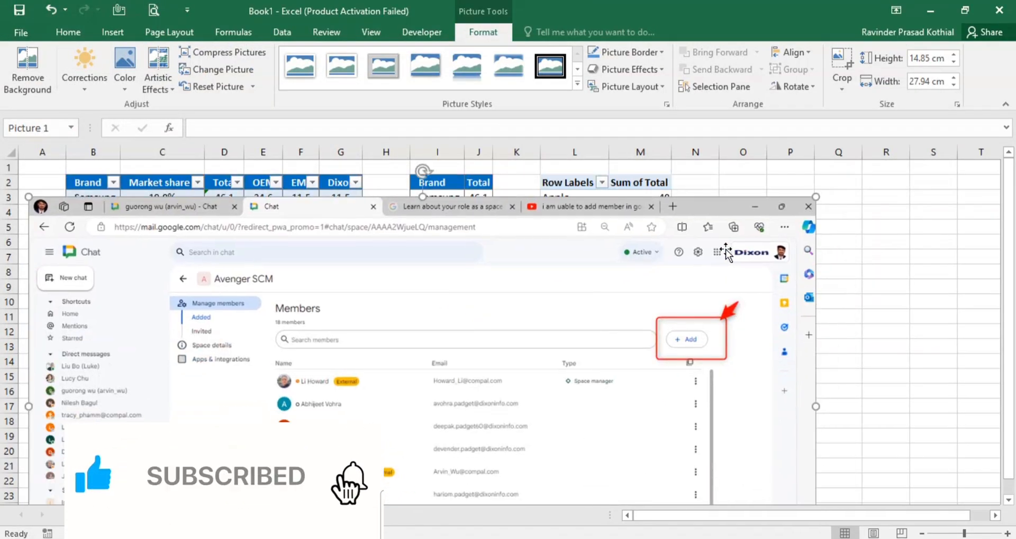
{"action": "key", "text": "Delete"}
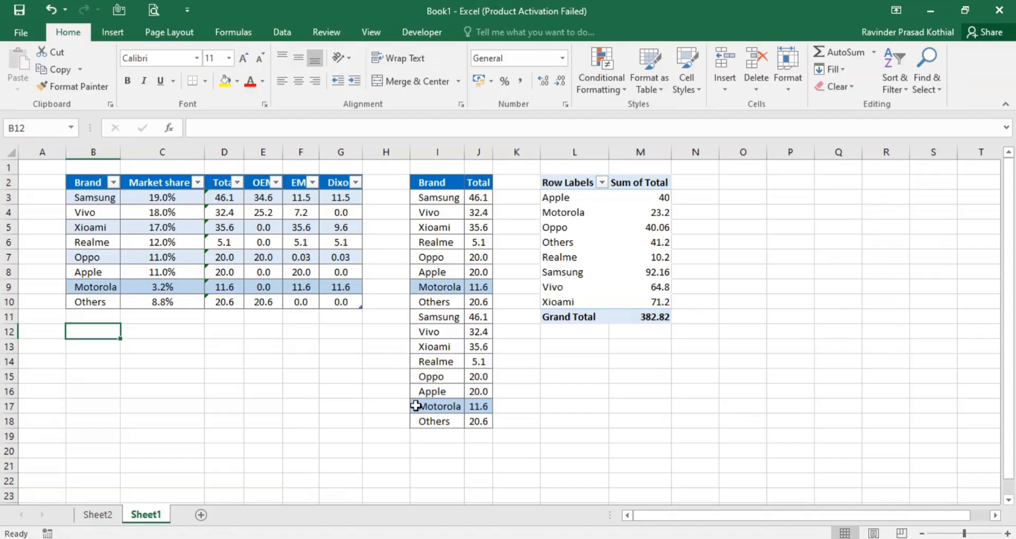
- Insert the first online picture from a Bing image search for "Excel" and delete it from the sheet
{"action": "left_click", "coordinate": [119, 38]}
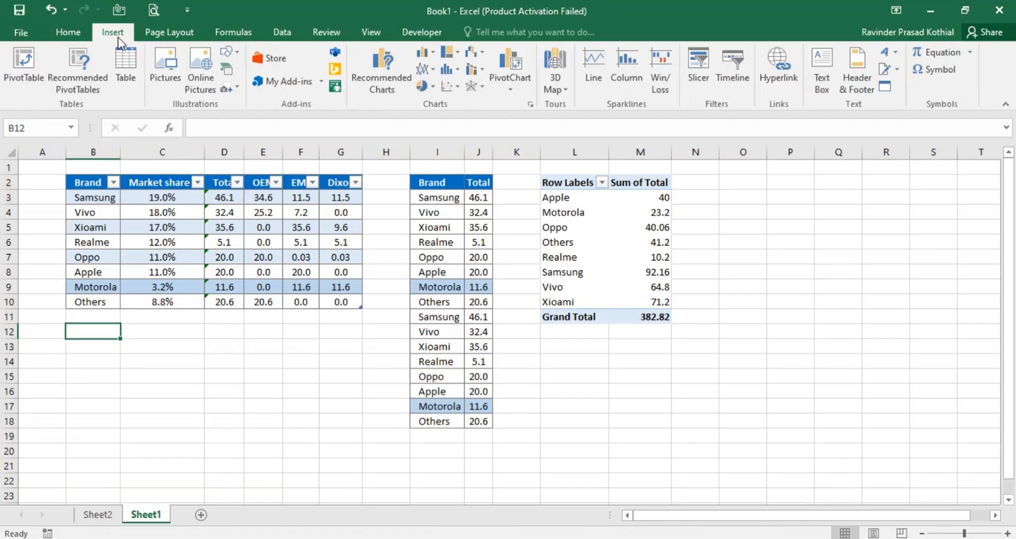
{"action": "left_click", "coordinate": [210, 65]}
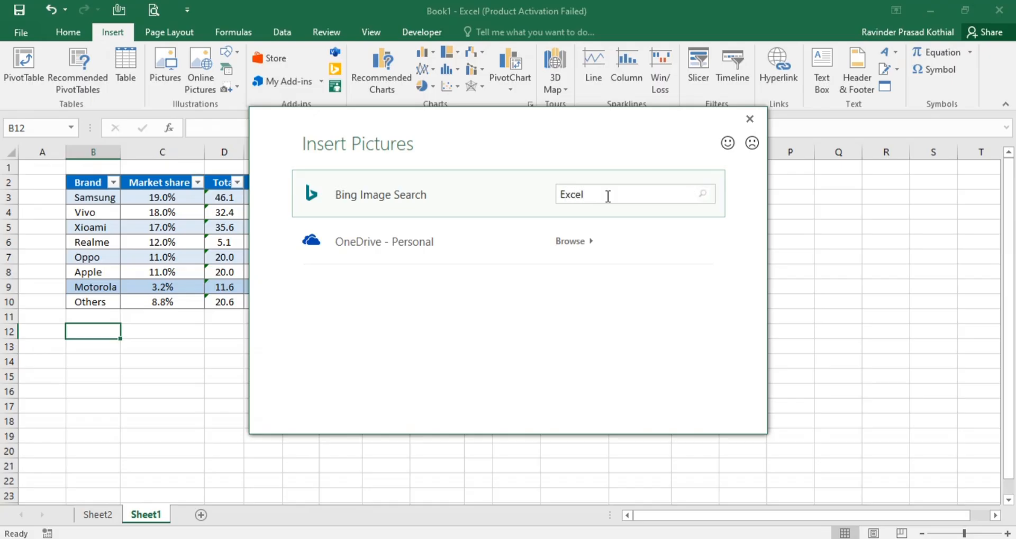
{"action": "key", "text": "Return"}
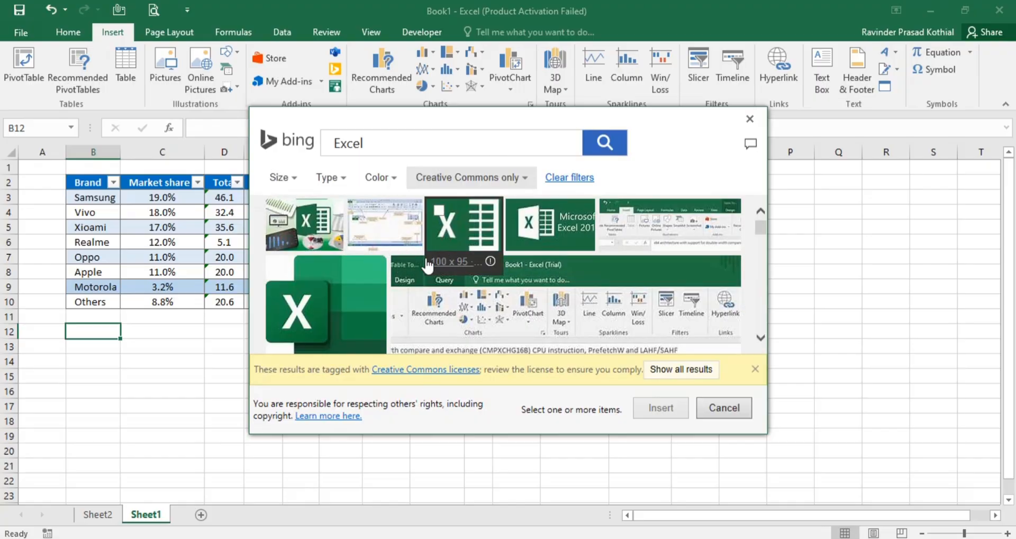
{"action": "left_click", "coordinate": [288, 249]}
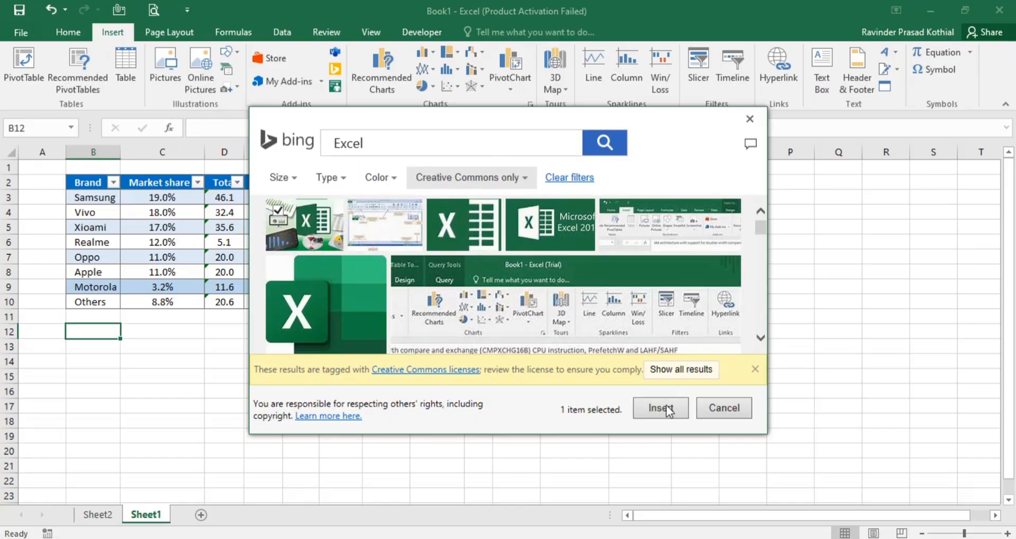
{"action": "left_click", "coordinate": [666, 410]}
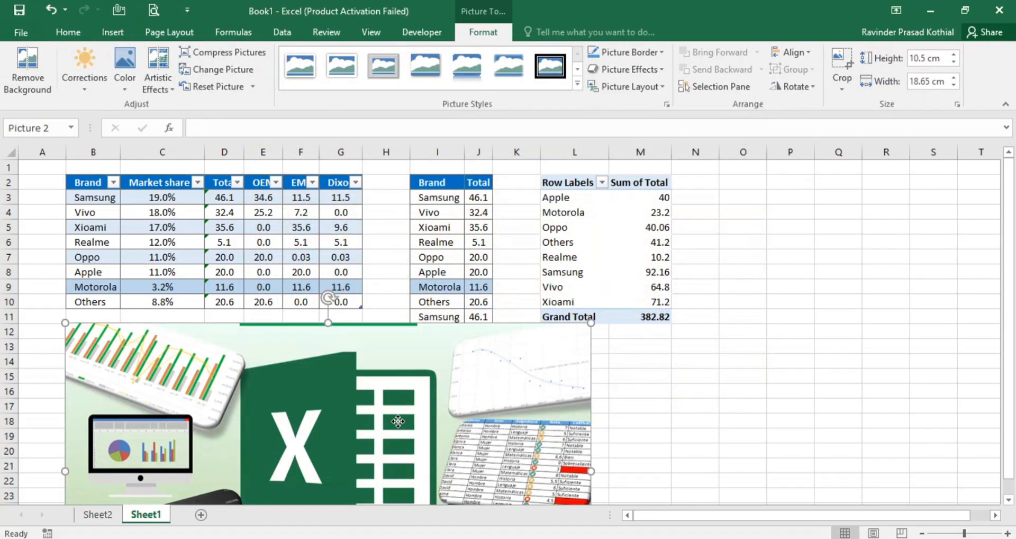
{"action": "left_click_drag", "start_coordinate": [398, 420], "coordinate": [527, 210]}
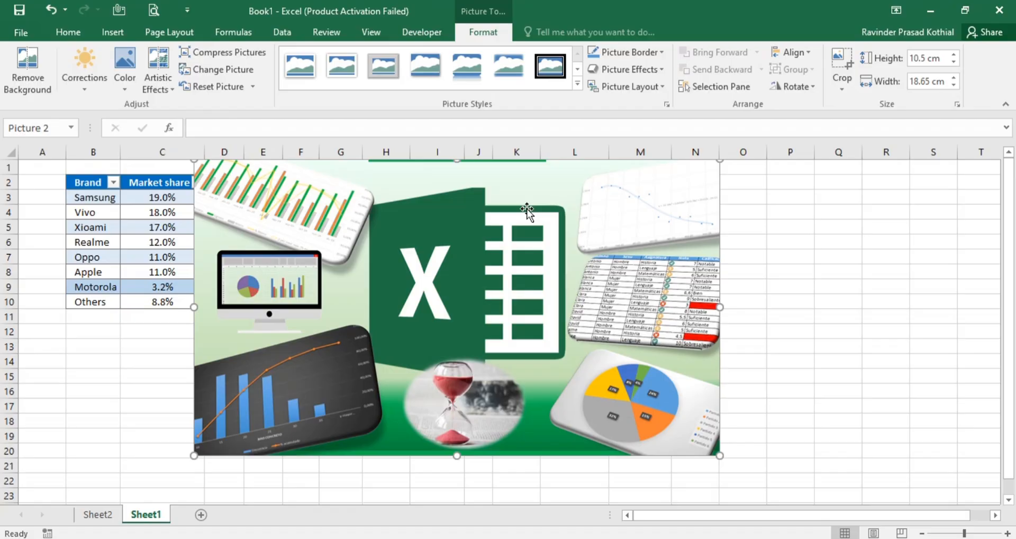
{"action": "key", "text": "Delete"}
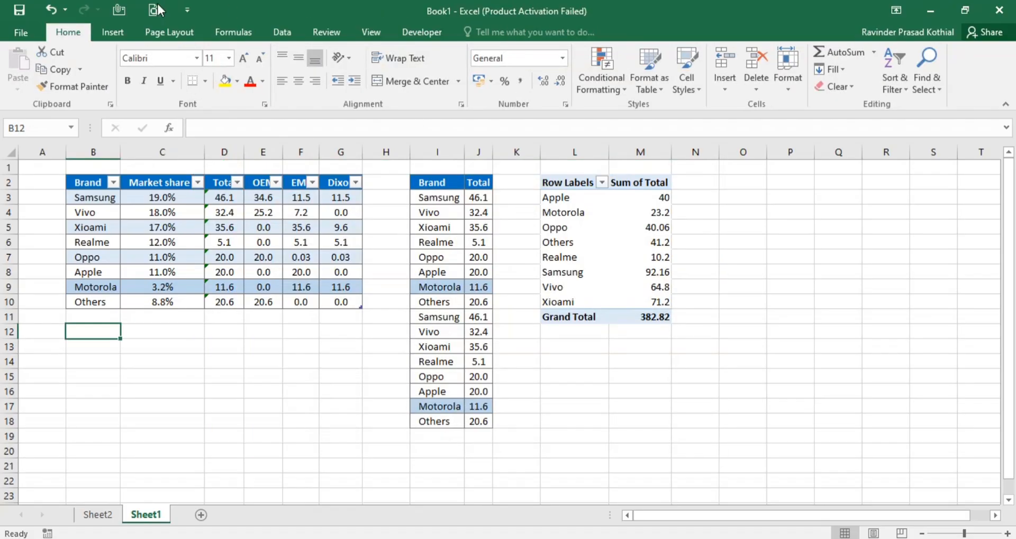
- Draw a rectangle shape about 4.66 cm wide and 3.12 cm high below the market share table
{"action": "left_click", "coordinate": [116, 33]}
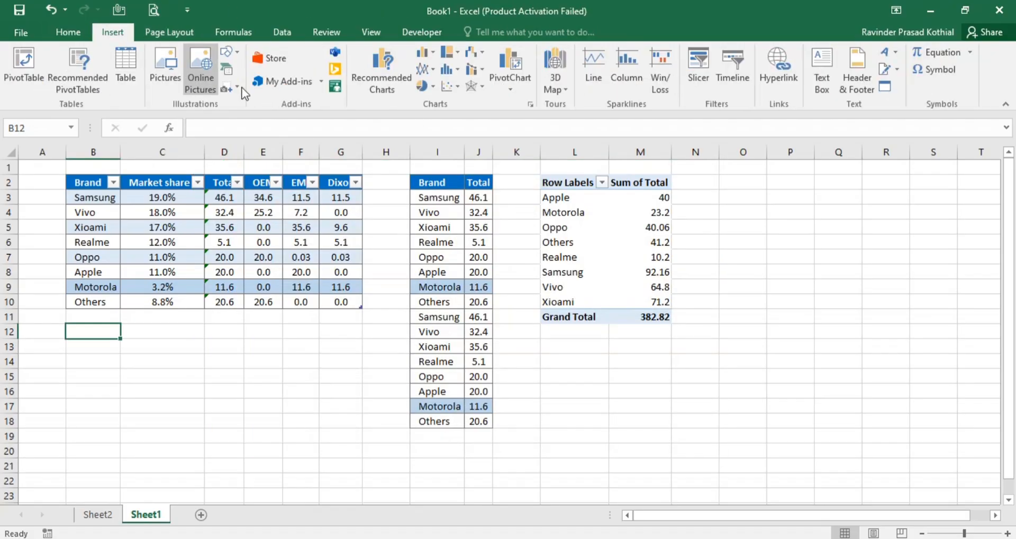
{"action": "left_click", "coordinate": [235, 56]}
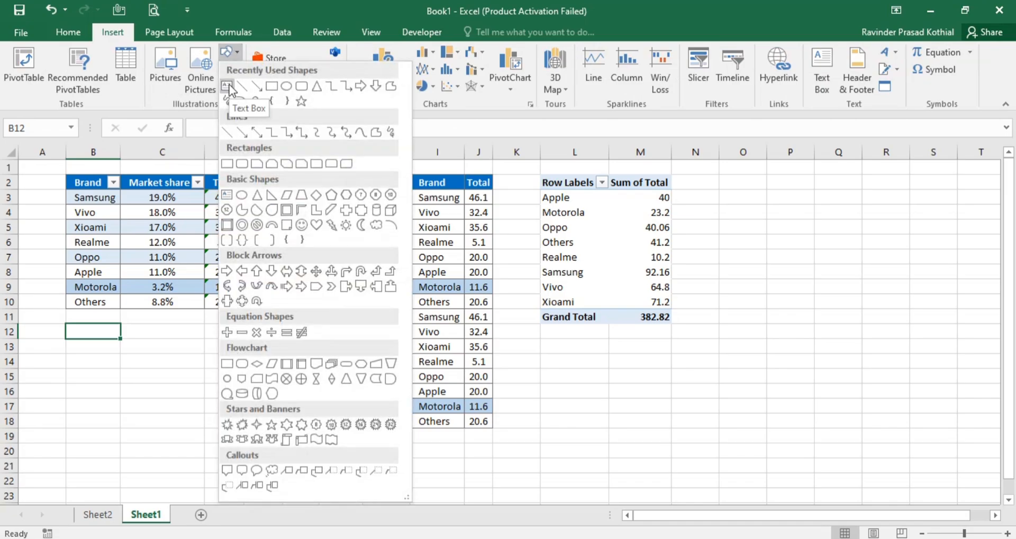
{"action": "left_click", "coordinate": [272, 86]}
{"action": "left_click_drag", "start_coordinate": [259, 336], "coordinate": [391, 424]}
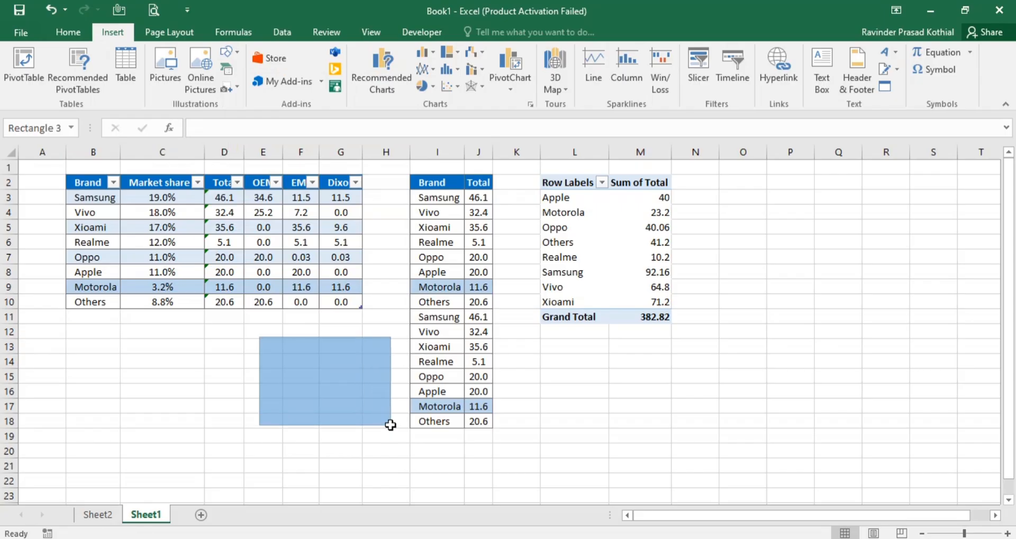
- Enter the sample text "sdfjasdofjasof" in the rectangle and erase it
{"action": "type", "text": "sdfjasdofjasof"}
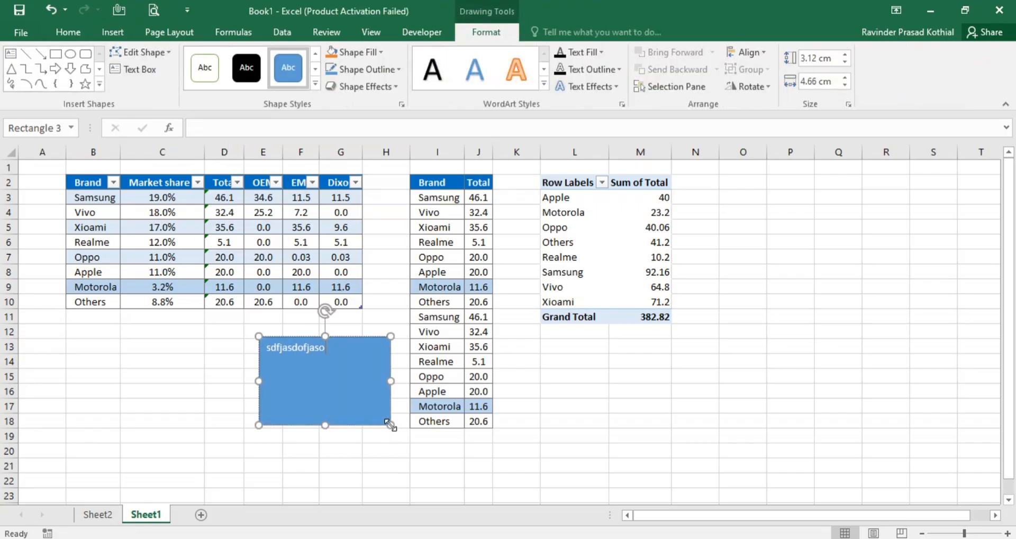
{"action": "key", "text": "BackSpace"}
{"action": "key", "text": "BackSpace"}
{"action": "key", "text": "BackSpace"}
{"action": "key", "text": "BackSpace"}
{"action": "key", "text": "BackSpace"}
{"action": "key", "text": "BackSpace"}
{"action": "key", "text": "BackSpace"}
{"action": "key", "text": "BackSpace"}
{"action": "key", "text": "BackSpace"}
{"action": "key", "text": "BackSpace"}
{"action": "key", "text": "BackSpace"}
{"action": "key", "text": "BackSpace"}
{"action": "key", "text": "BackSpace"}
{"action": "key", "text": "BackSpace"}
{"action": "key", "text": "BackSpace"}
{"action": "key", "text": "BackSpace"}
{"action": "key", "text": "BackSpace"}
{"action": "key", "text": "BackSpace"}
- Move the rectangle beside the PivotTable, over columns N to Q and rows 1 to 7
{"action": "left_click_drag", "start_coordinate": [318, 404], "coordinate": [787, 262]}
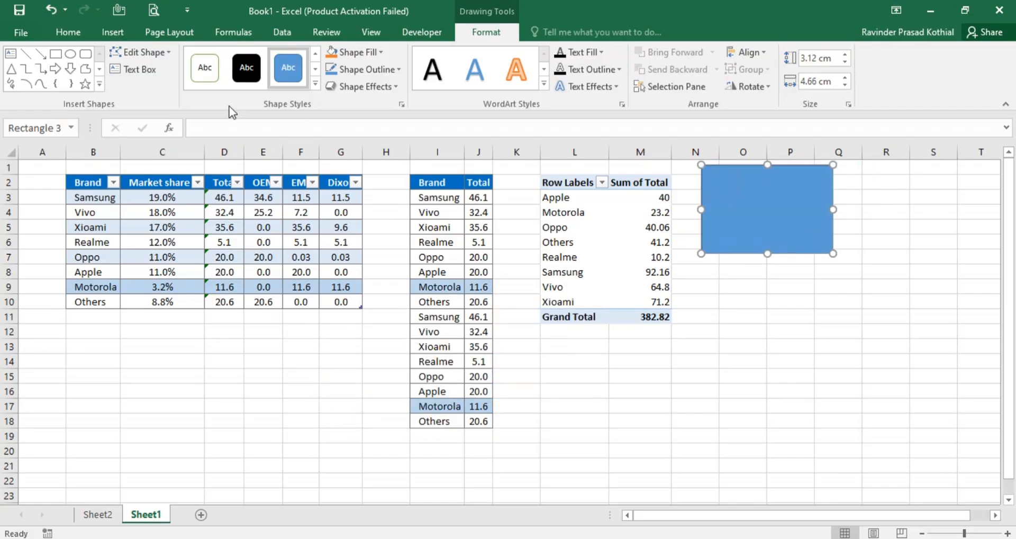
{"action": "left_click", "coordinate": [112, 31]}
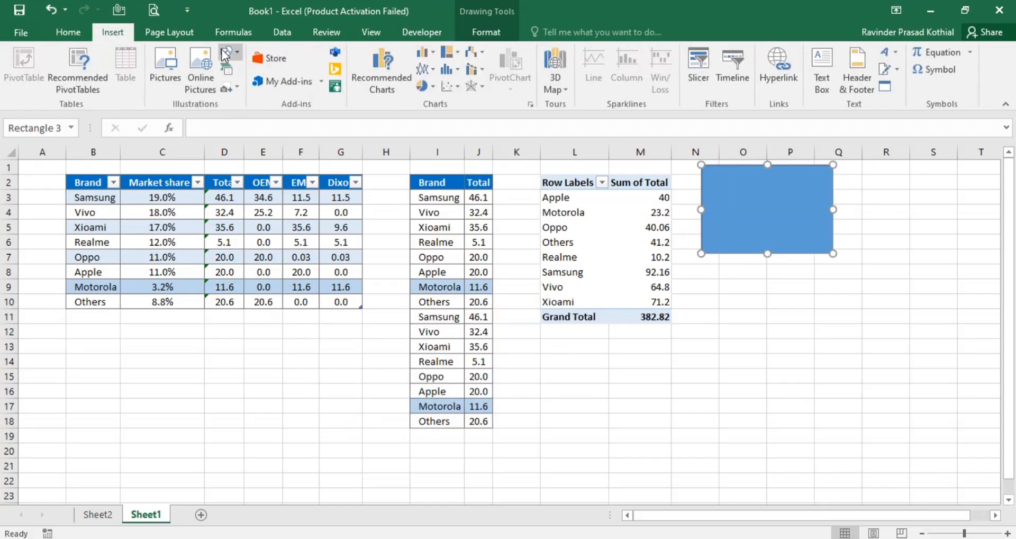
- Draw a horizontal arrow about 7.04 cm long below the blue rectangle, pointing toward column S
{"action": "left_click", "coordinate": [236, 54]}
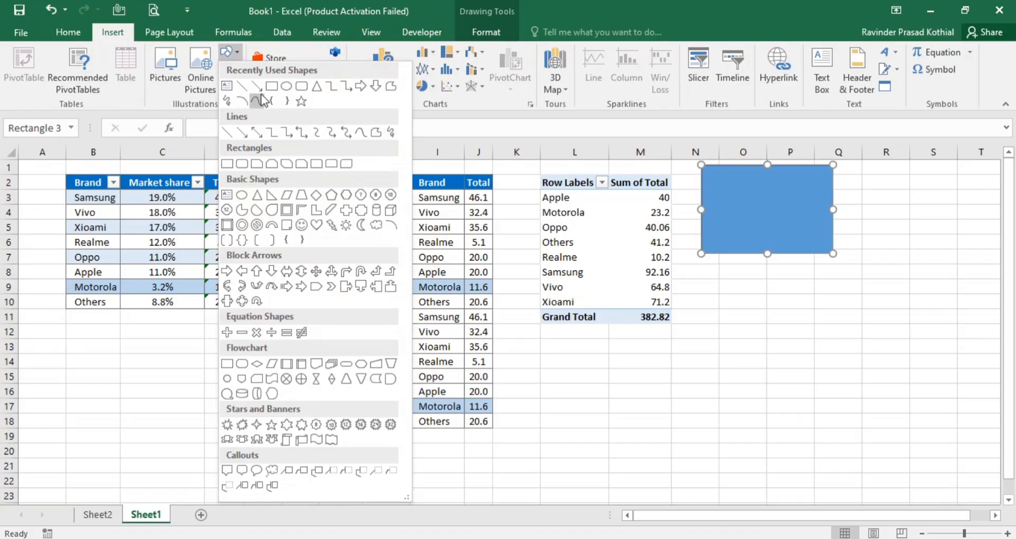
{"action": "left_click", "coordinate": [263, 95]}
{"action": "left_click_drag", "start_coordinate": [747, 310], "coordinate": [945, 309]}
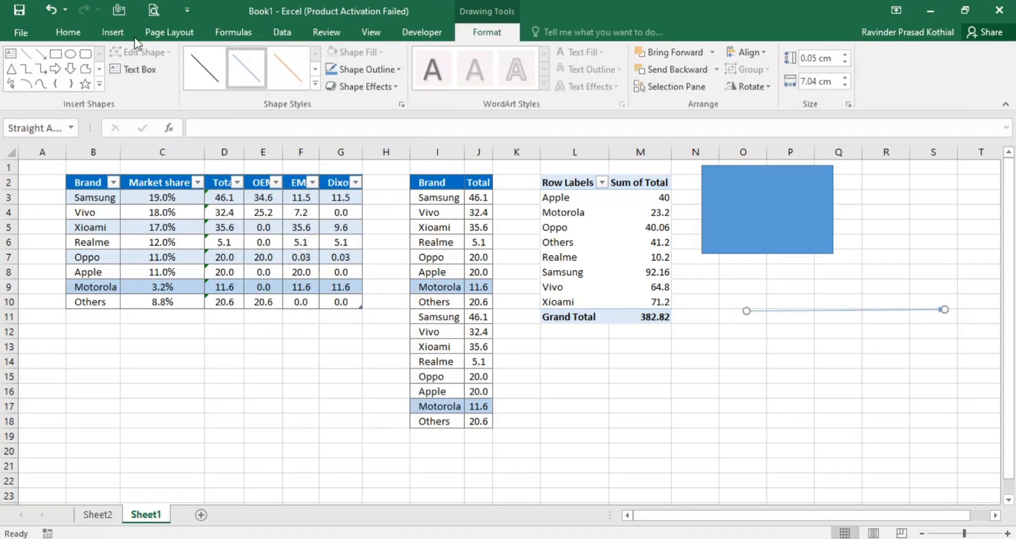
{"action": "left_click", "coordinate": [112, 31]}
{"action": "left_click", "coordinate": [226, 53]}
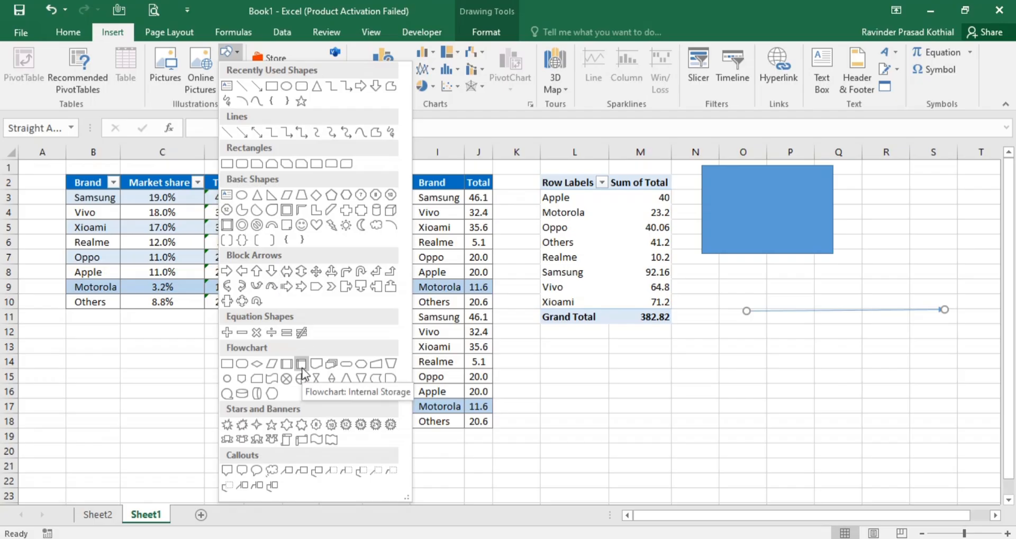
{"action": "key", "text": "Escape"}
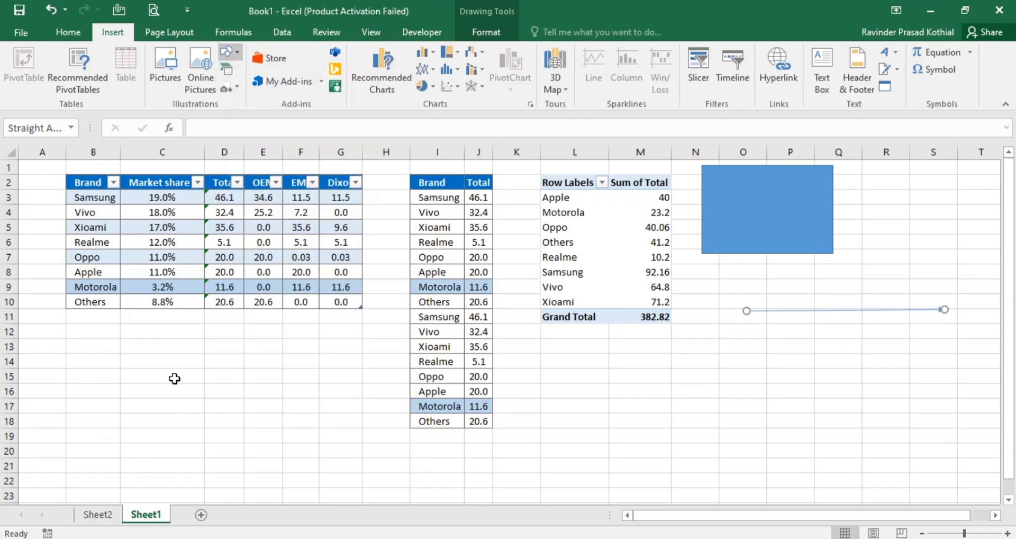
- Insert a Vertical Box List SmartArt graphic on the sheet
{"action": "left_click", "coordinate": [228, 70]}
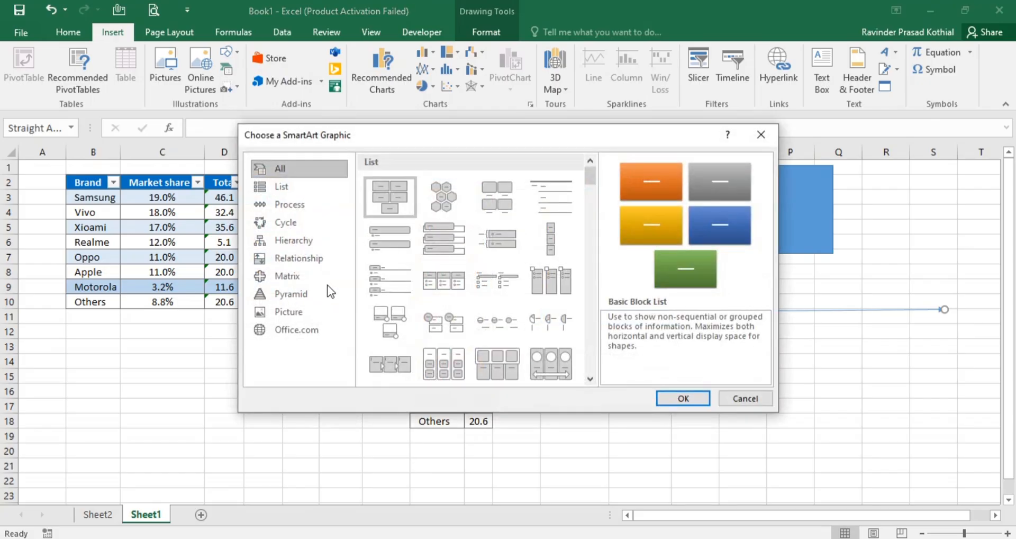
{"action": "left_click", "coordinate": [428, 249]}
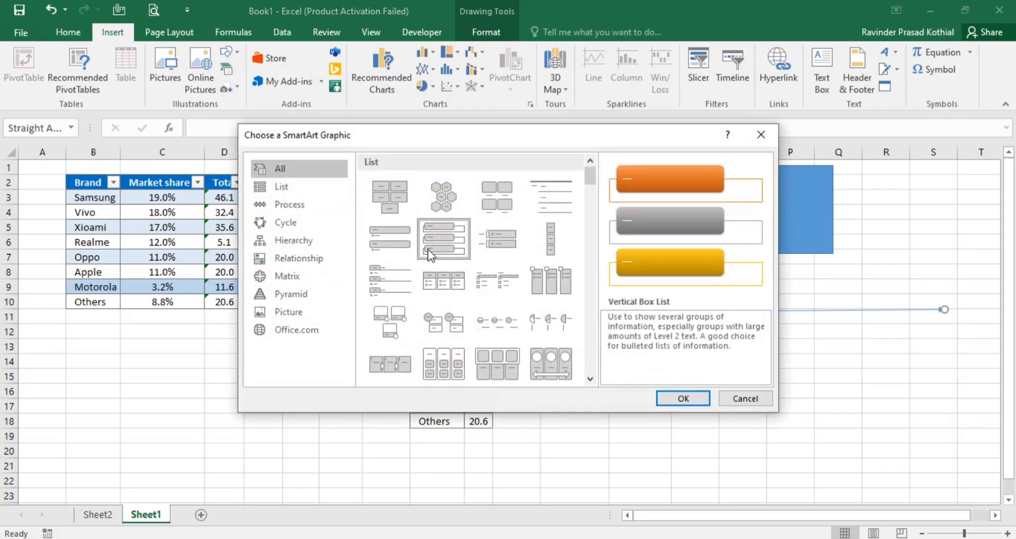
{"action": "left_click", "coordinate": [693, 399]}
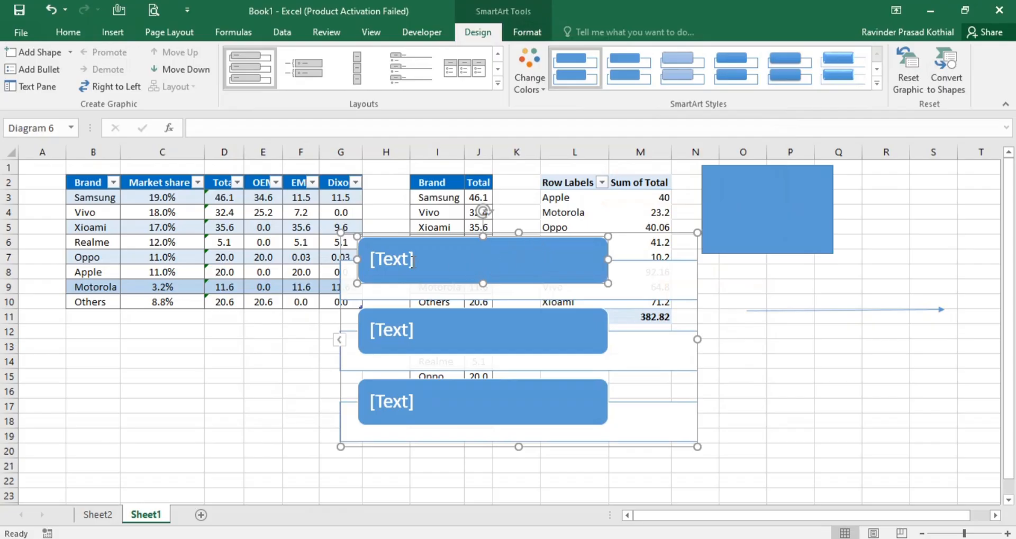
- Fill the three SmartArt boxes with people's first names and delete the whole graphic
{"action": "left_click", "coordinate": [389, 261]}
{"action": "type", "text": "ravin"}
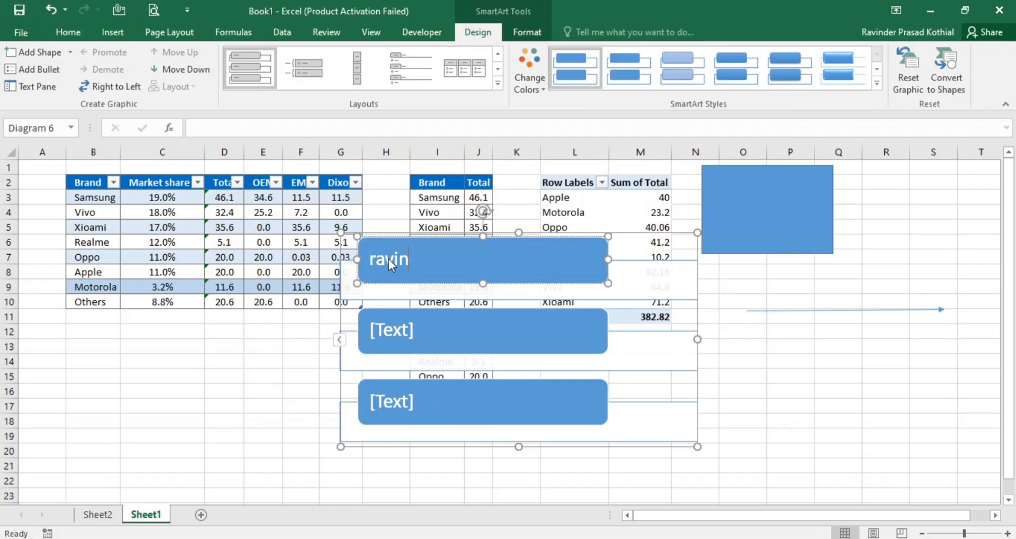
{"action": "left_click", "coordinate": [390, 330]}
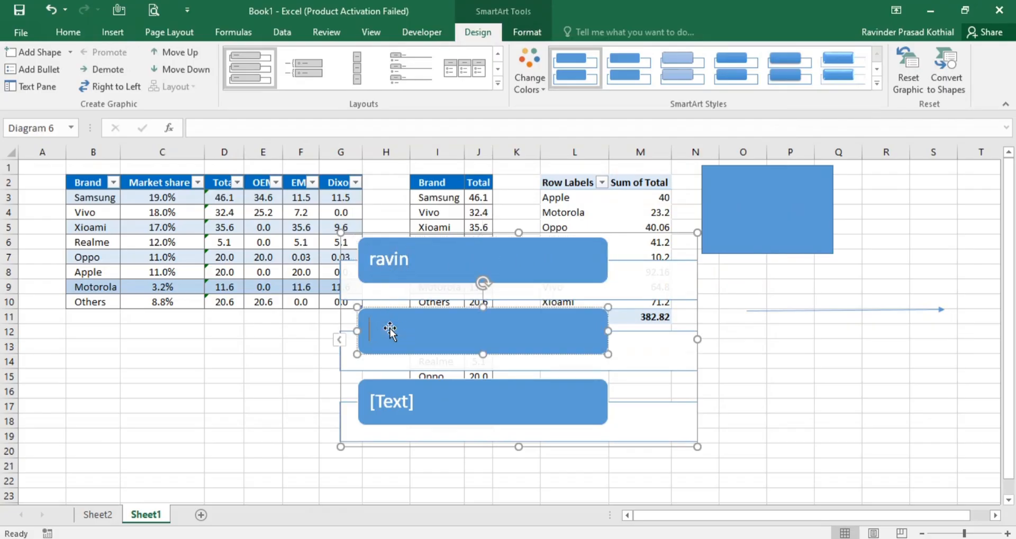
{"action": "type", "text": "manho"}
{"action": "key", "text": "BackSpace"}
{"action": "key", "text": "BackSpace"}
{"action": "key", "text": "BackSpace"}
{"action": "key", "text": "BackSpace"}
{"action": "type", "text": "Manu"}
{"action": "left_click", "coordinate": [394, 390]}
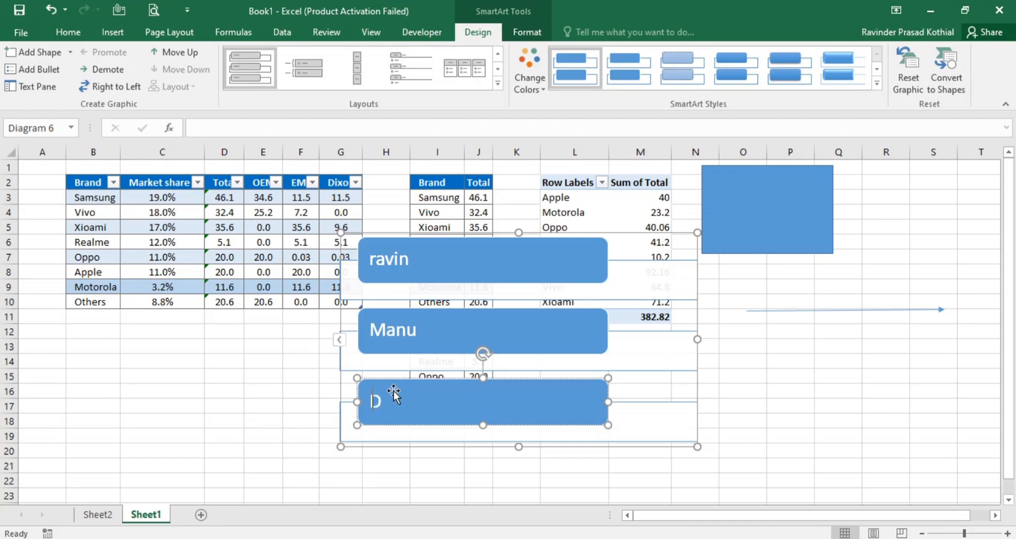
{"action": "type", "text": "Deepesh"}
{"action": "left_click", "coordinate": [659, 448]}
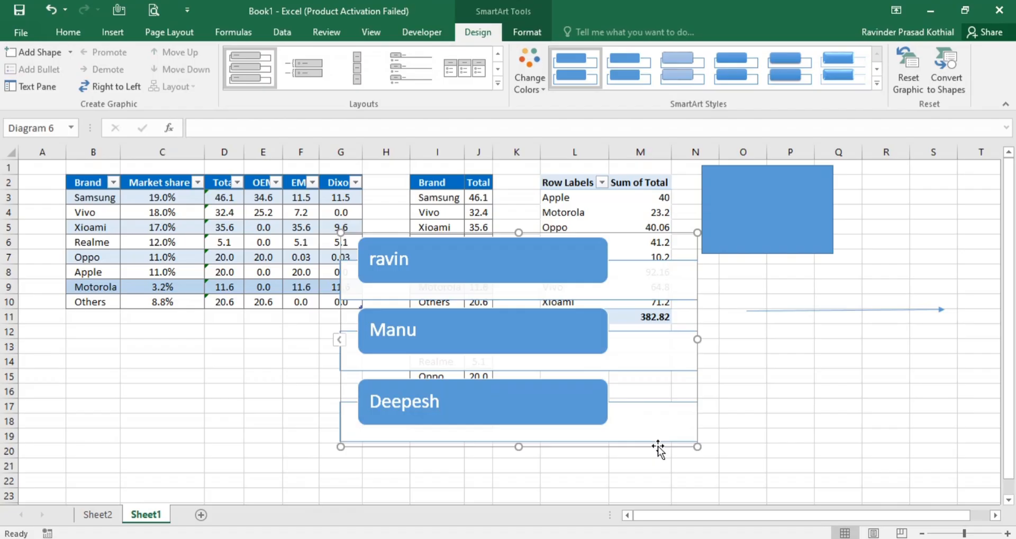
{"action": "key", "text": "Delete"}
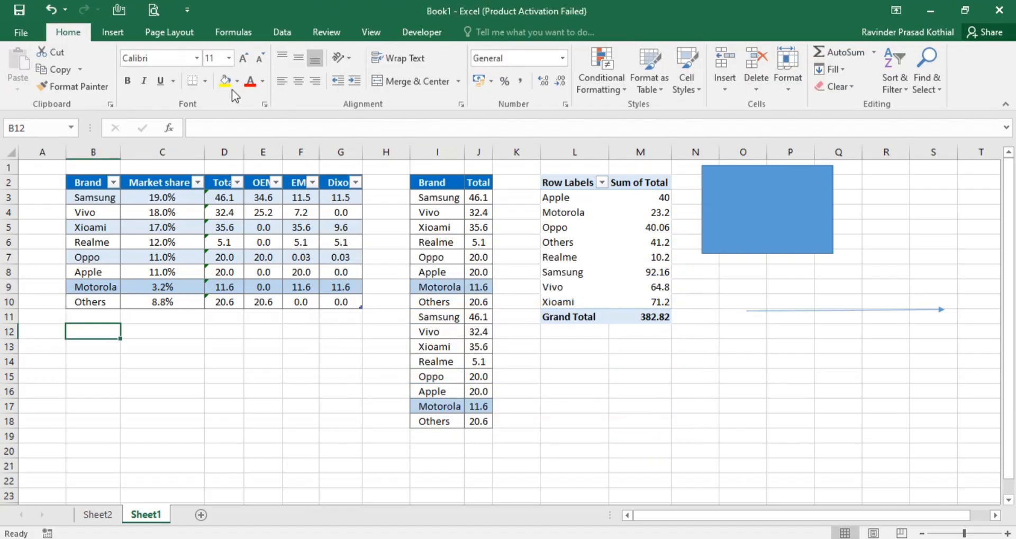
- Insert a screen clipping of the desktop icons, about 17.6 cm wide and 8.76 cm high, and delete it
{"action": "left_click", "coordinate": [114, 33]}
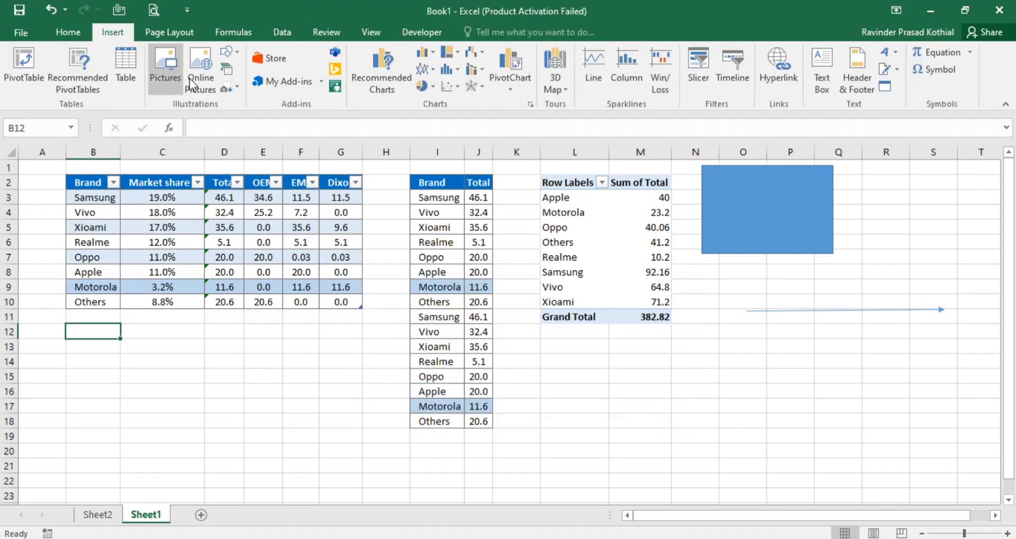
{"action": "left_click", "coordinate": [240, 84]}
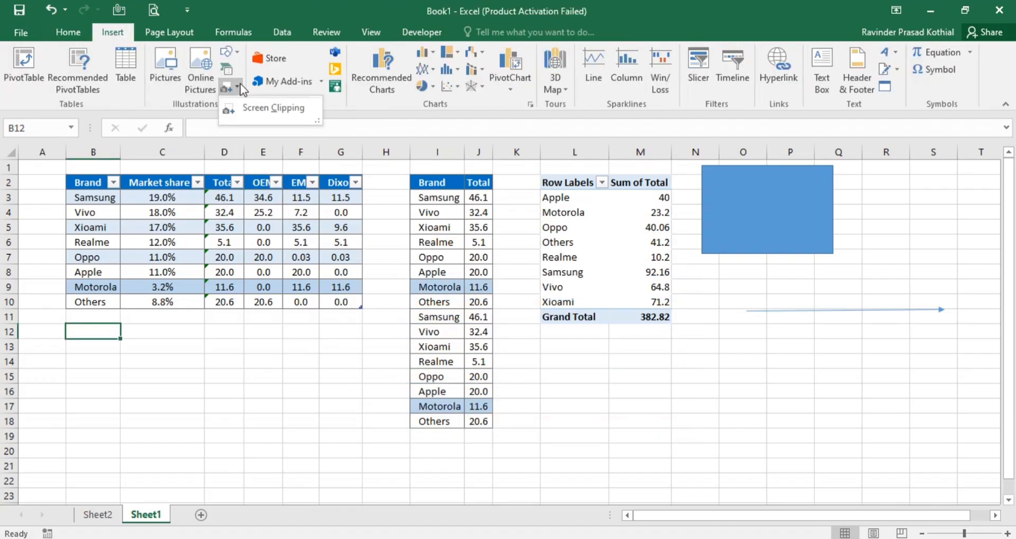
{"action": "left_click", "coordinate": [253, 106]}
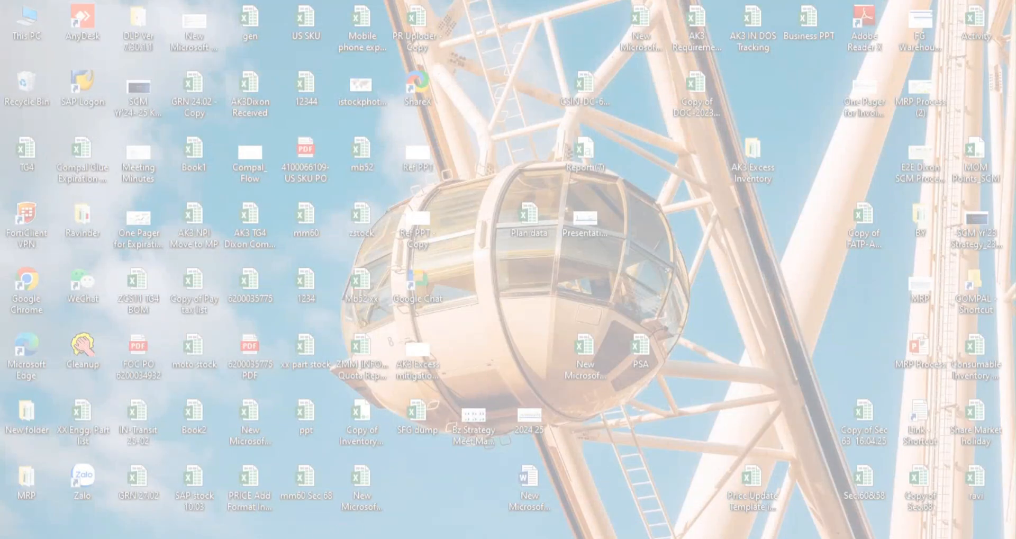
{"action": "left_click_drag", "start_coordinate": [0, 66], "coordinate": [494, 313]}
{"action": "left_click_drag", "start_coordinate": [373, 412], "coordinate": [691, 254]}
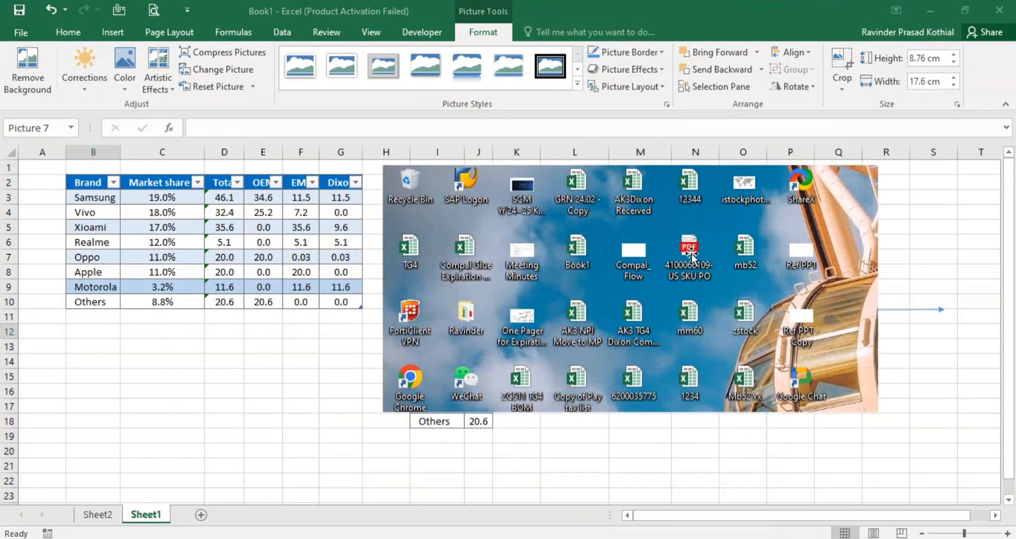
{"action": "key", "text": "Delete"}
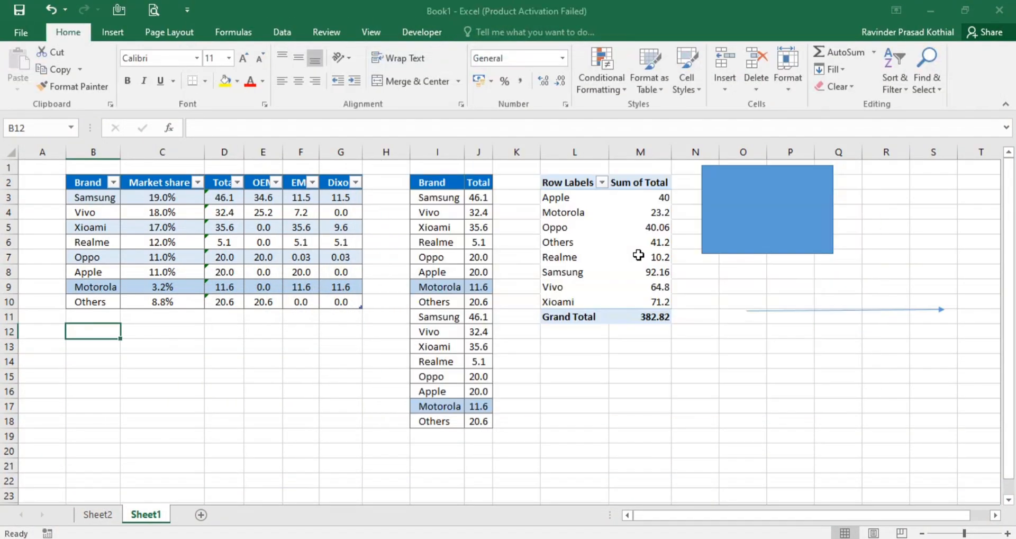
- Insert the recommended Clustered Column chart for B2:C10 and shrink it to fit below the market share table, over rows 11 to 21
{"action": "left_click", "coordinate": [116, 32]}
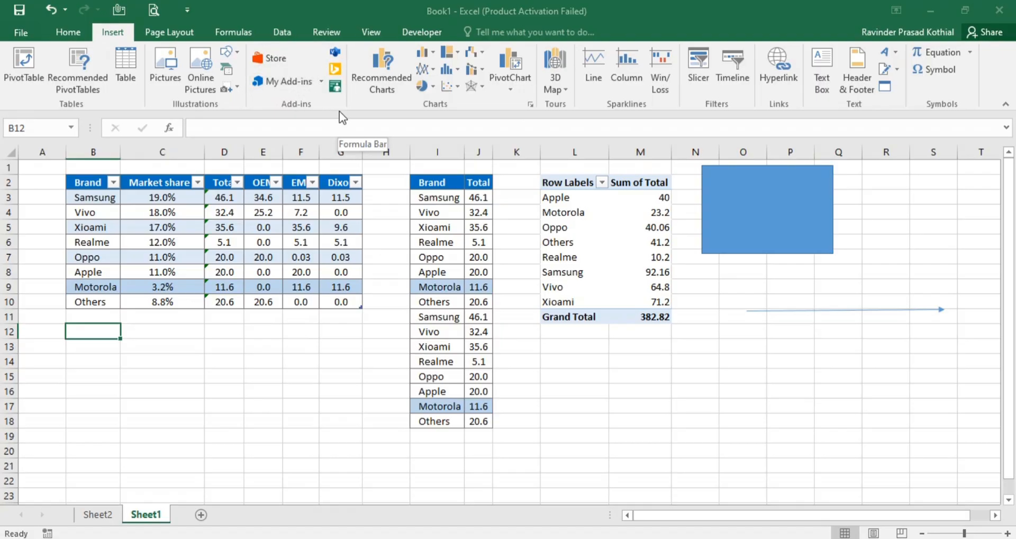
{"action": "left_click", "coordinate": [327, 345]}
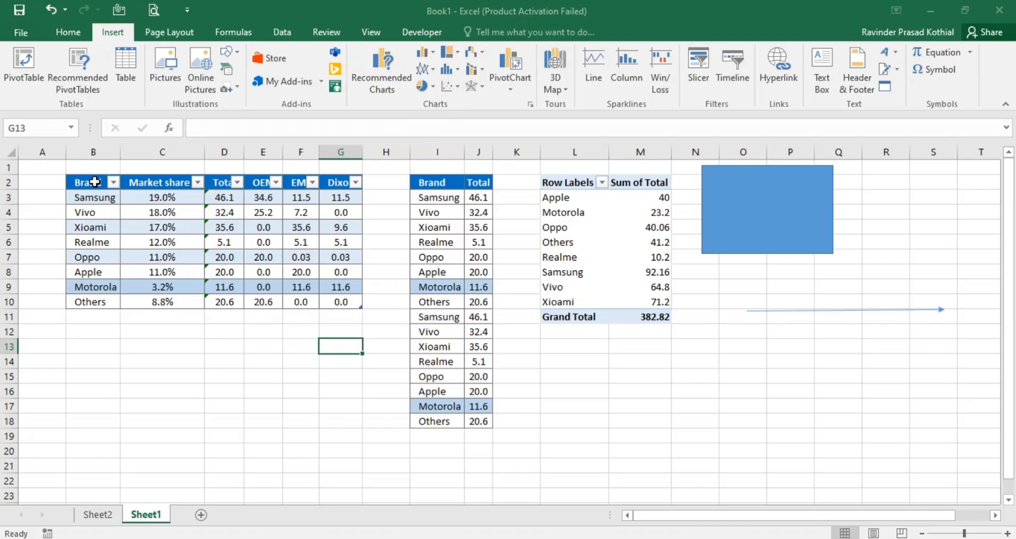
{"action": "left_click_drag", "start_coordinate": [95, 182], "coordinate": [162, 300]}
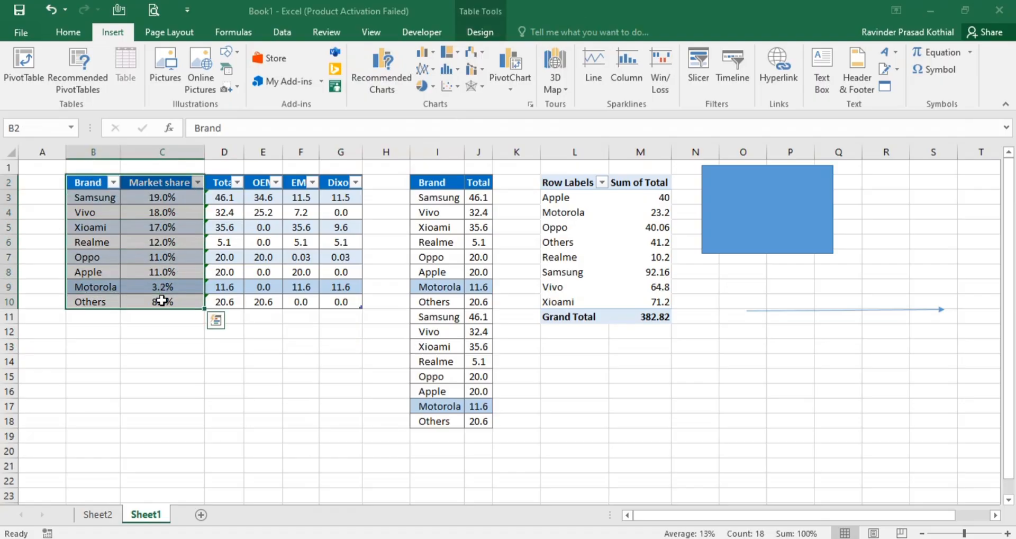
{"action": "left_click", "coordinate": [380, 68]}
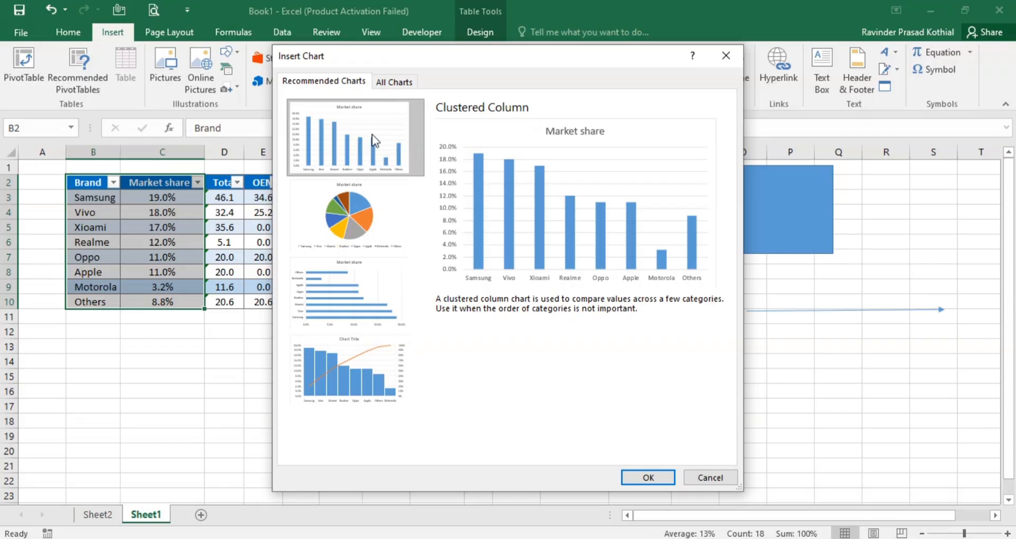
{"action": "left_click", "coordinate": [652, 481]}
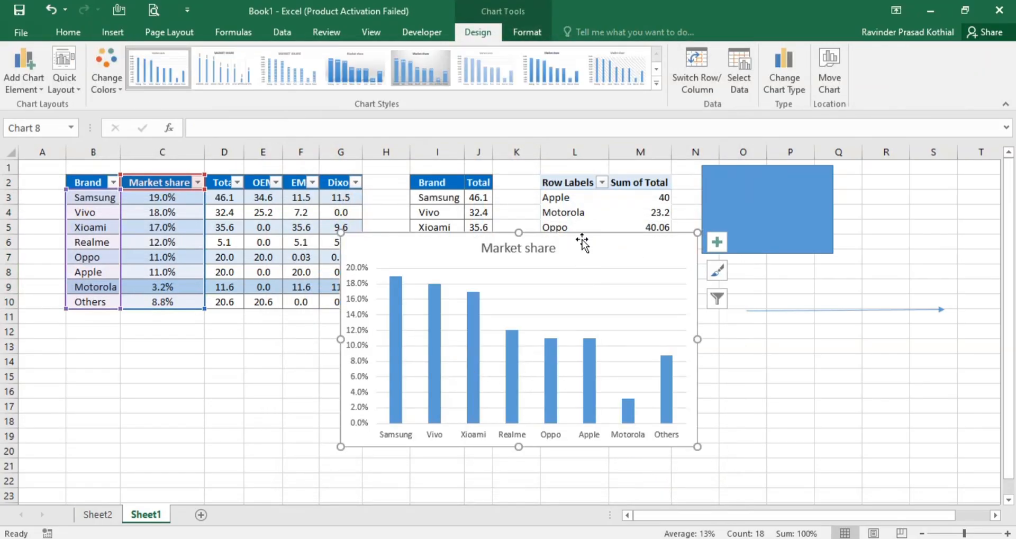
{"action": "left_click_drag", "start_coordinate": [583, 236], "coordinate": [261, 297]}
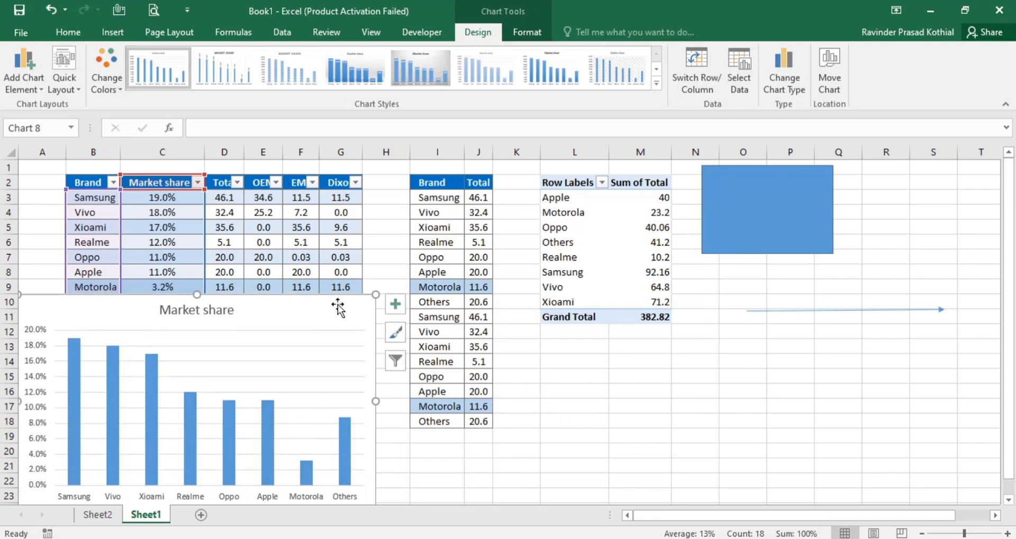
{"action": "left_click_drag", "start_coordinate": [376, 295], "coordinate": [231, 323]}
- Change the column chart's title to "Market trend"
{"action": "left_click", "coordinate": [184, 332]}
{"action": "left_click", "coordinate": [157, 335]}
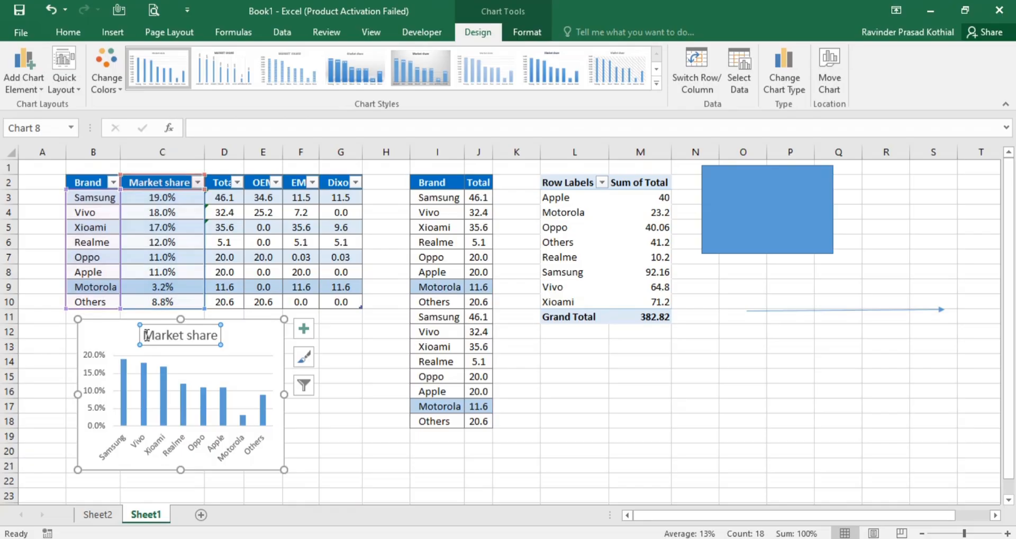
{"action": "left_click_drag", "start_coordinate": [157, 335], "coordinate": [280, 343]}
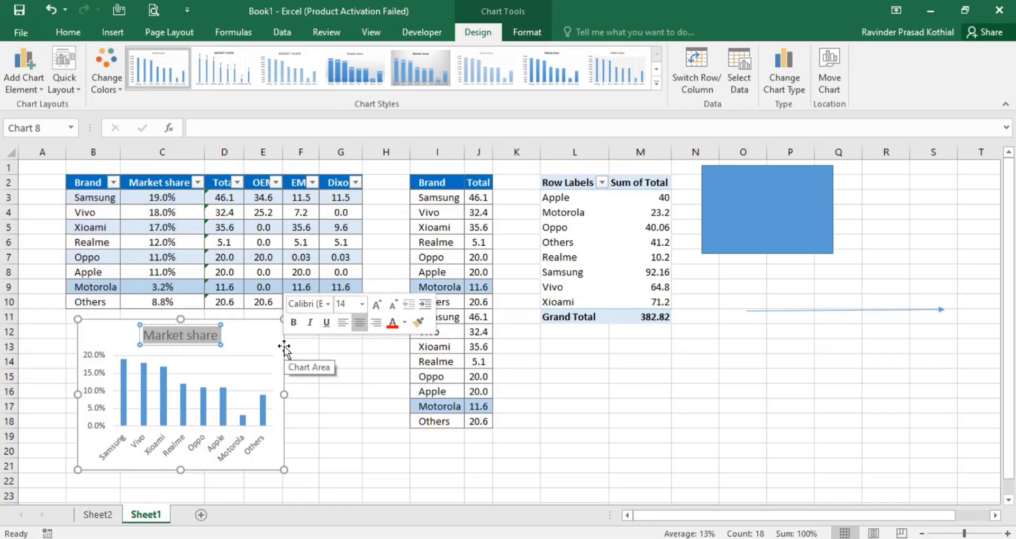
{"action": "type", "text": "Market"}
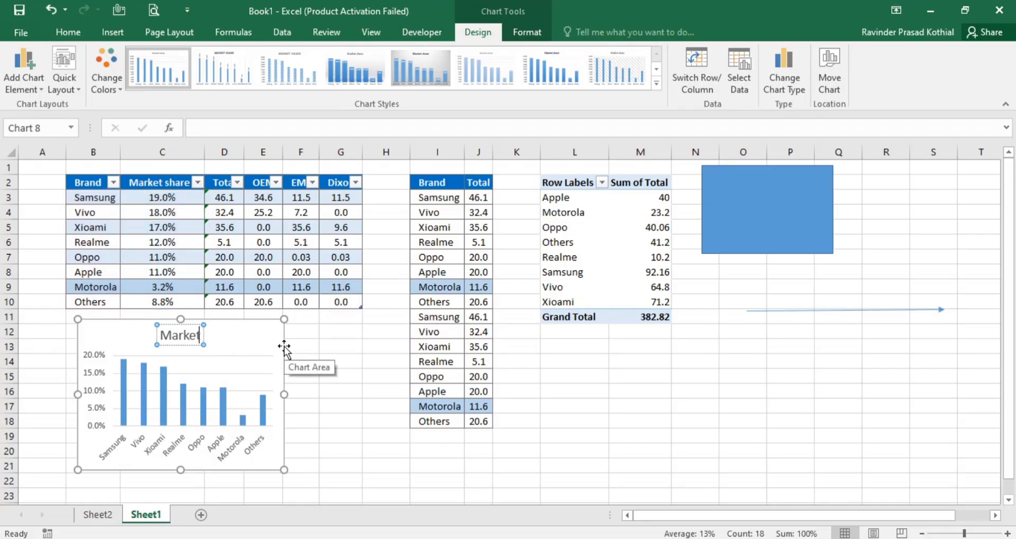
{"action": "type", "text": " trend"}
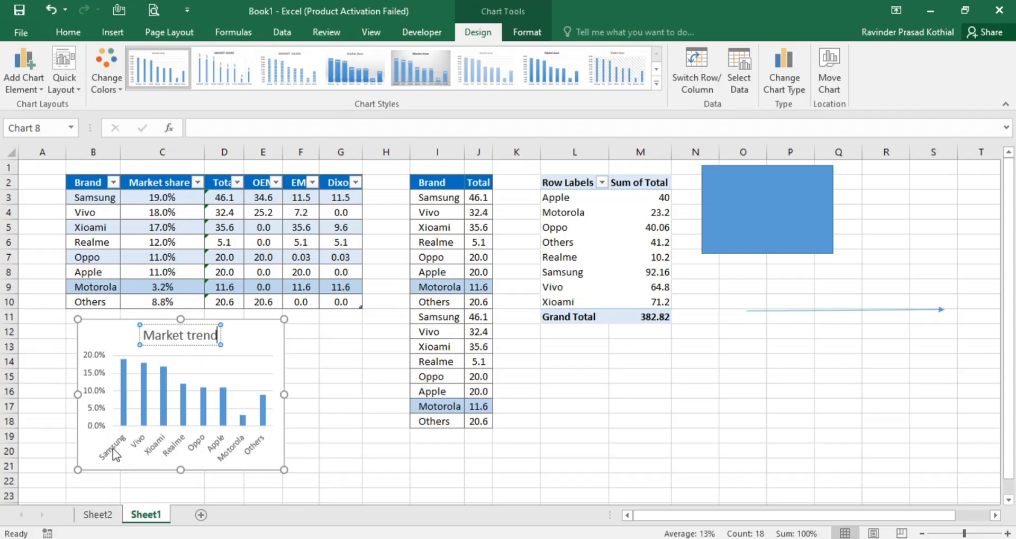
- Add data labels to the columns of the Market trend chart
{"action": "right_click", "coordinate": [125, 421]}
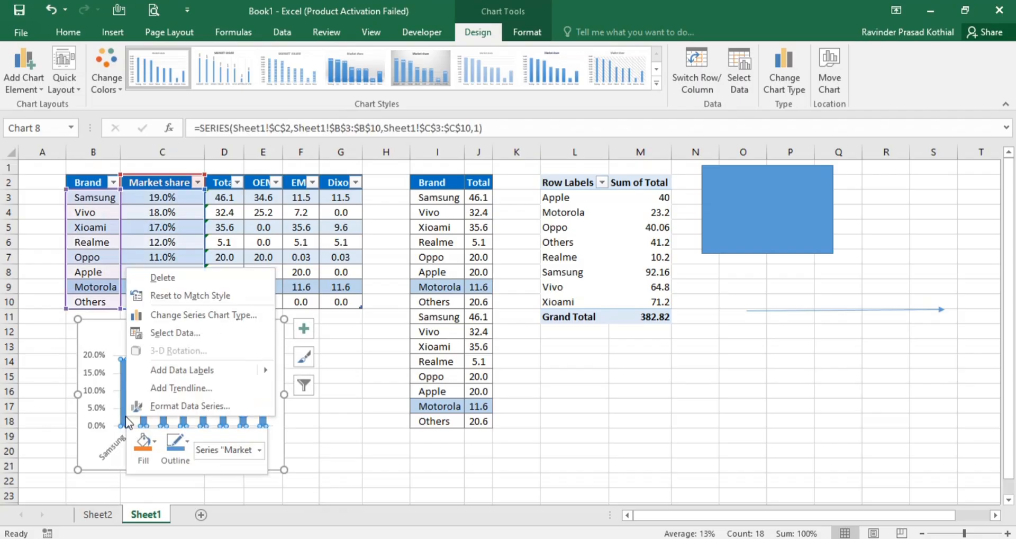
{"action": "left_click", "coordinate": [196, 369]}
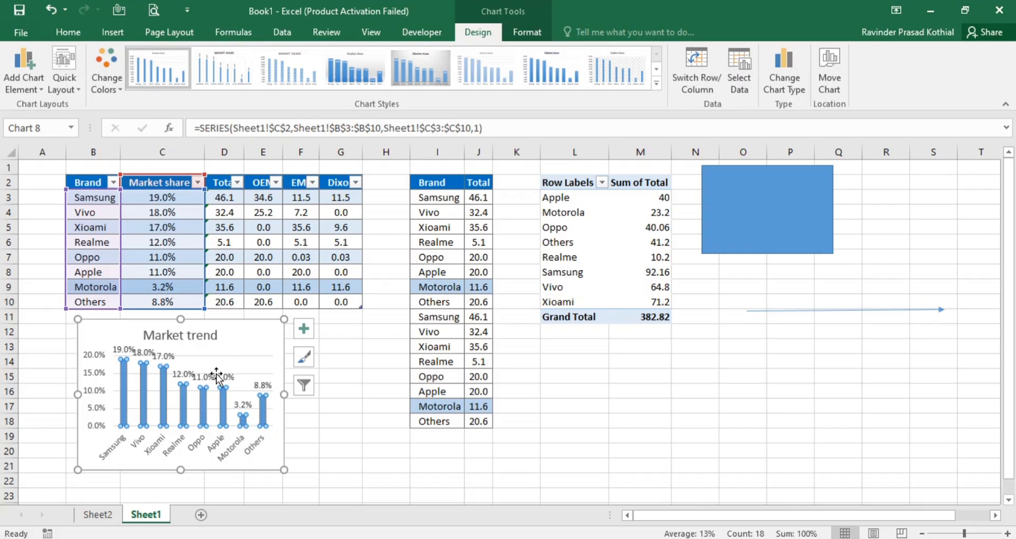
{"action": "left_click", "coordinate": [122, 349]}
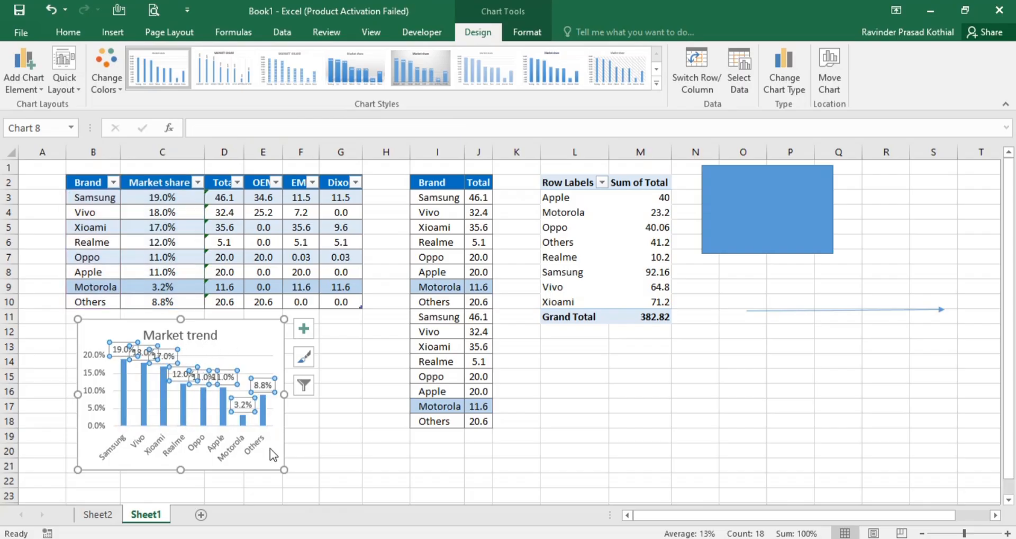
{"action": "left_click", "coordinate": [324, 451]}
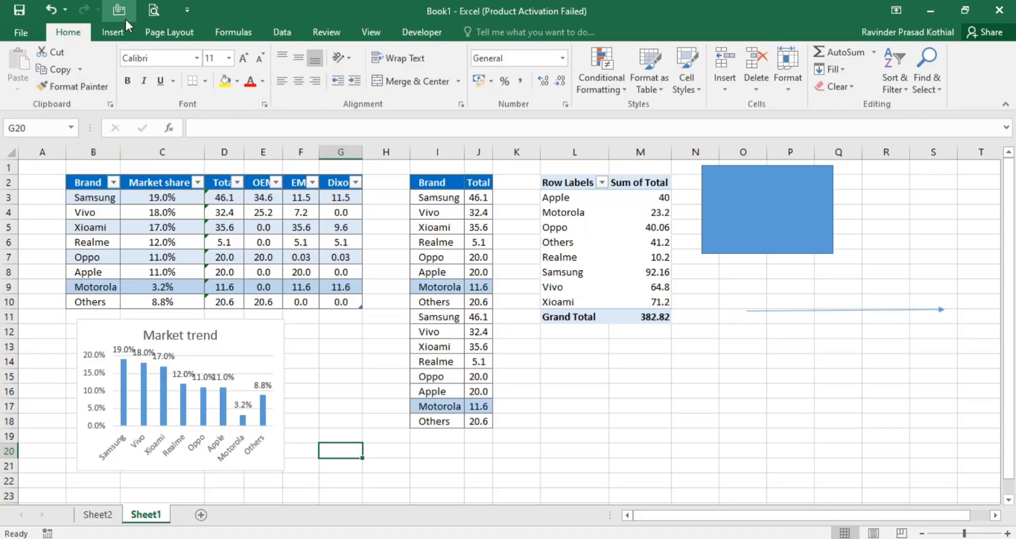
- Insert a basic 2-D pie chart of the brand and market share data in B2:C10
{"action": "left_click", "coordinate": [112, 31]}
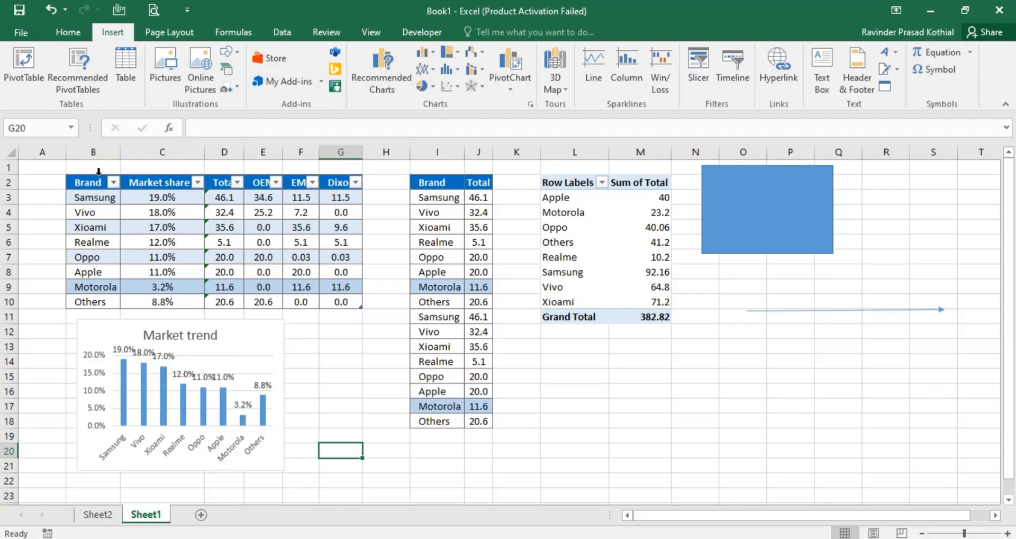
{"action": "left_click_drag", "start_coordinate": [99, 175], "coordinate": [197, 301]}
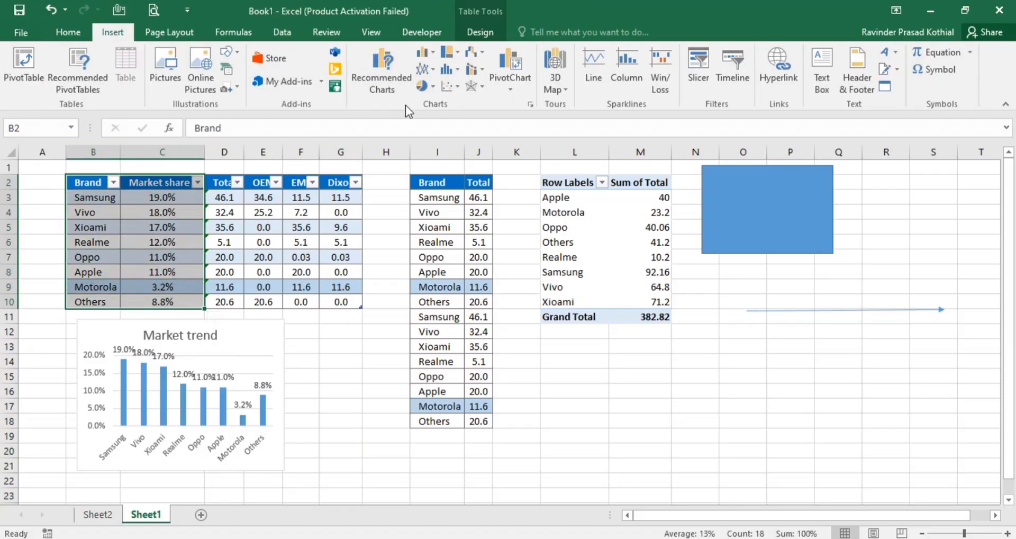
{"action": "left_click", "coordinate": [426, 86]}
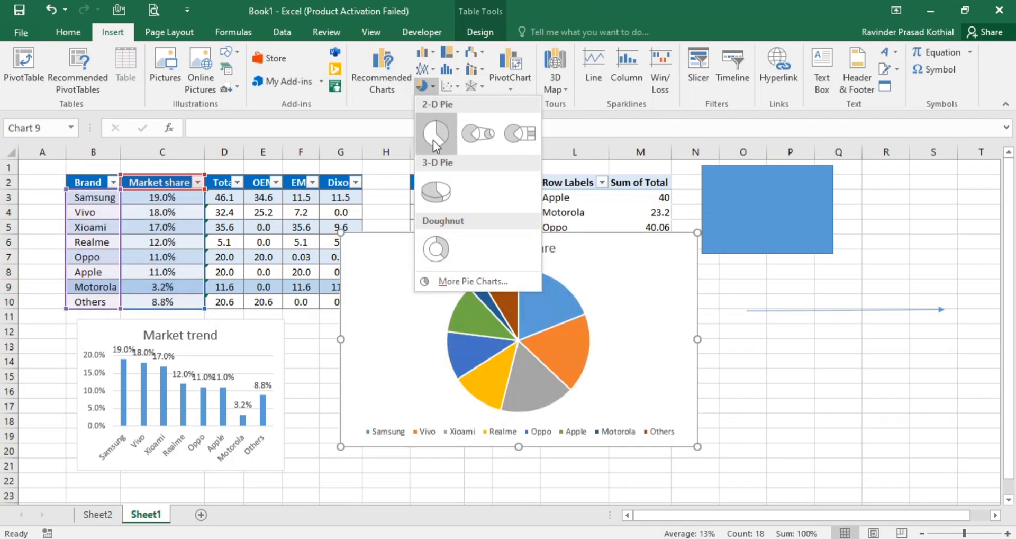
{"action": "left_click", "coordinate": [435, 137]}
- Add data labels to the Market share pie chart and resize it to sit directly beside the Market trend chart at a similar height
{"action": "right_click", "coordinate": [555, 313]}
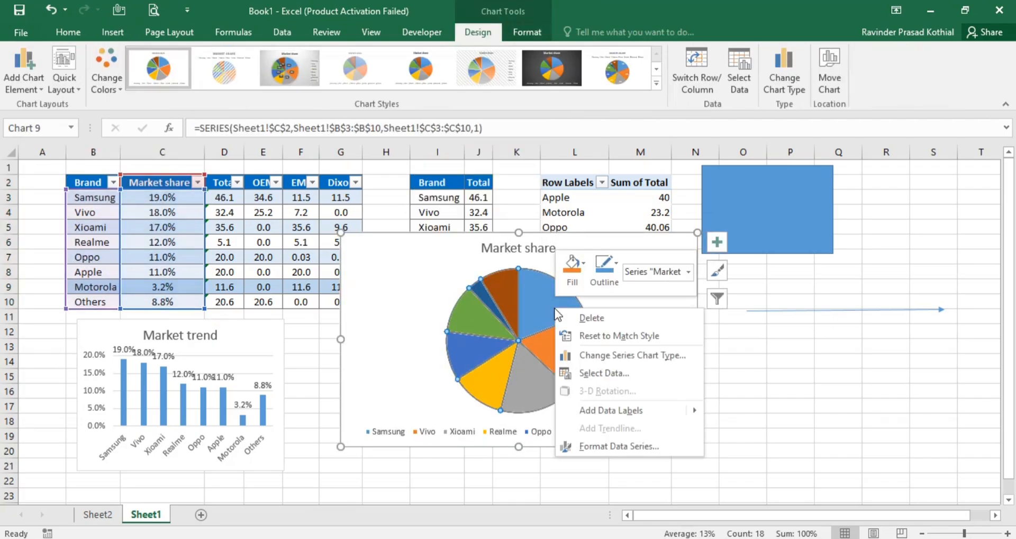
{"action": "left_click", "coordinate": [659, 406]}
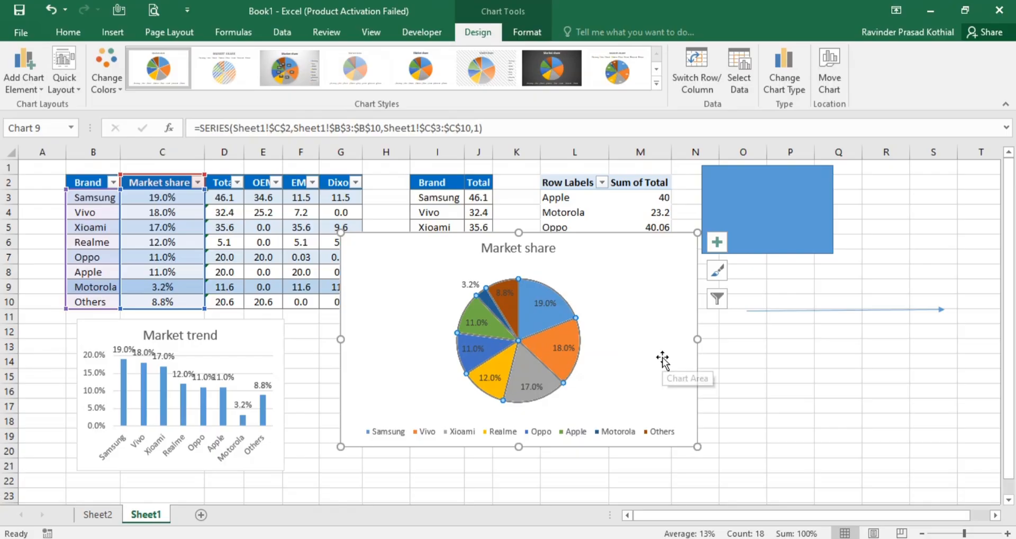
{"action": "left_click_drag", "start_coordinate": [698, 233], "coordinate": [542, 324]}
{"action": "left_click_drag", "start_coordinate": [466, 324], "coordinate": [414, 321]}
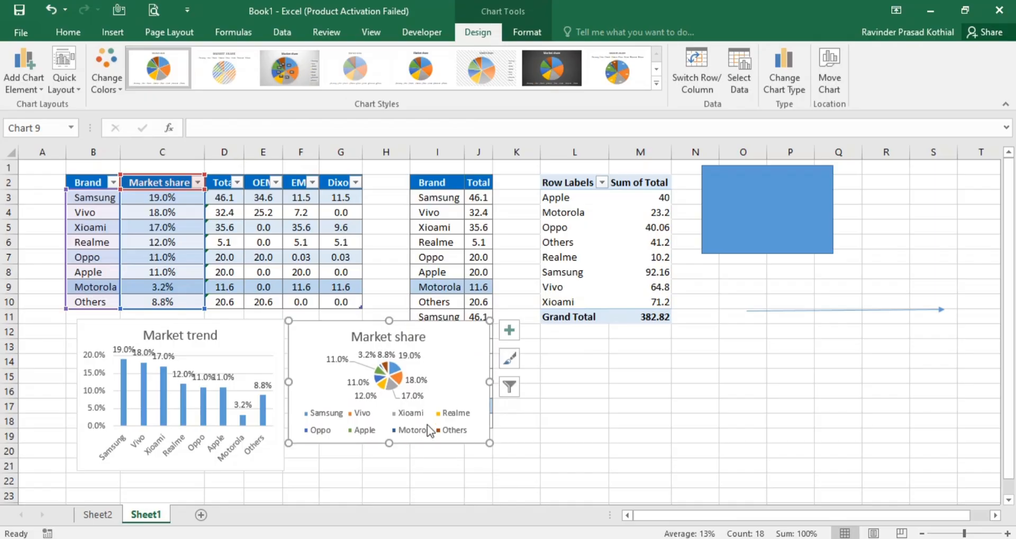
{"action": "left_click_drag", "start_coordinate": [389, 443], "coordinate": [390, 468]}
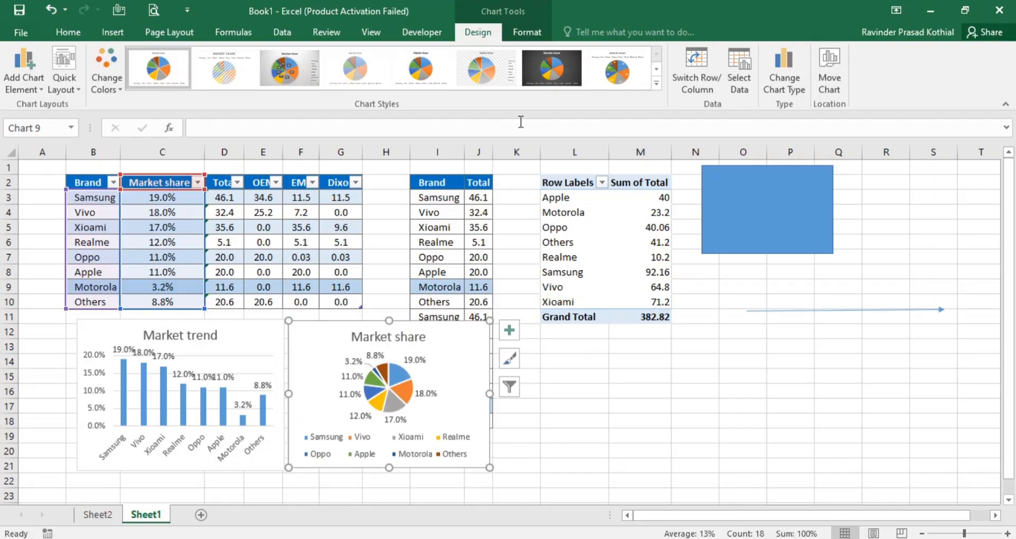
- Insert a 2-D clustered column chart of the brand, market share and total data in B2:D10
{"action": "left_click", "coordinate": [112, 32]}
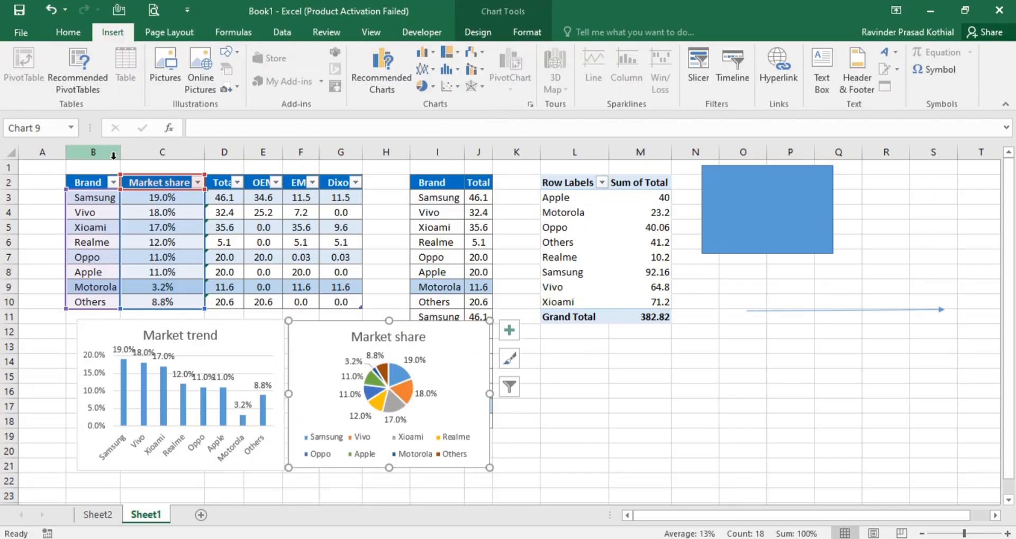
{"action": "left_click", "coordinate": [223, 215]}
{"action": "left_click_drag", "start_coordinate": [87, 182], "coordinate": [218, 300]}
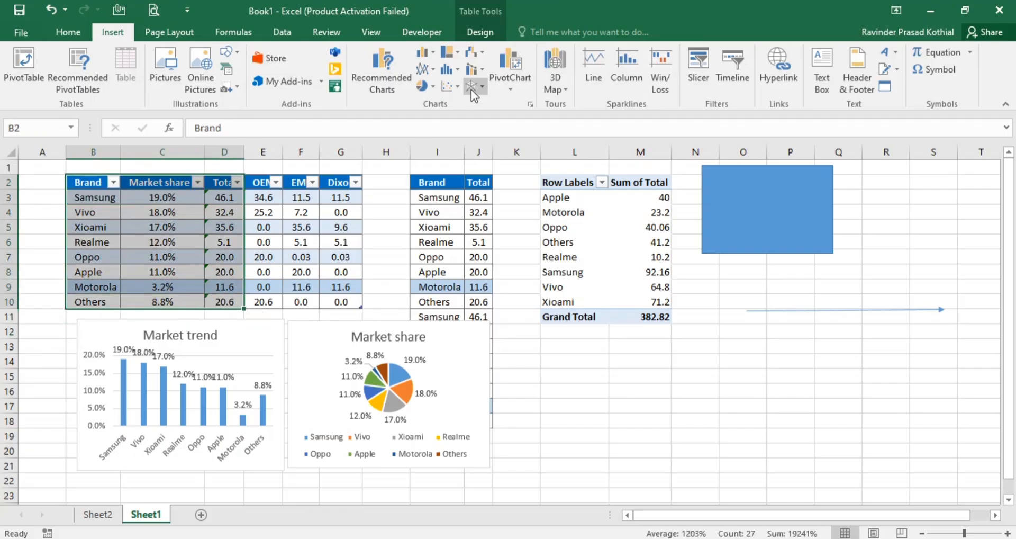
{"action": "left_click", "coordinate": [431, 55]}
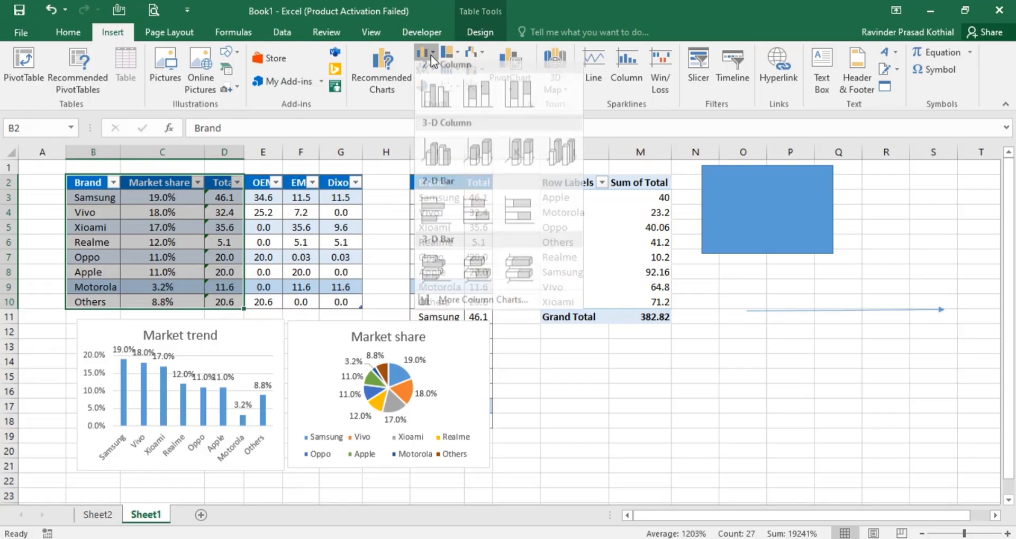
{"action": "left_click", "coordinate": [429, 100]}
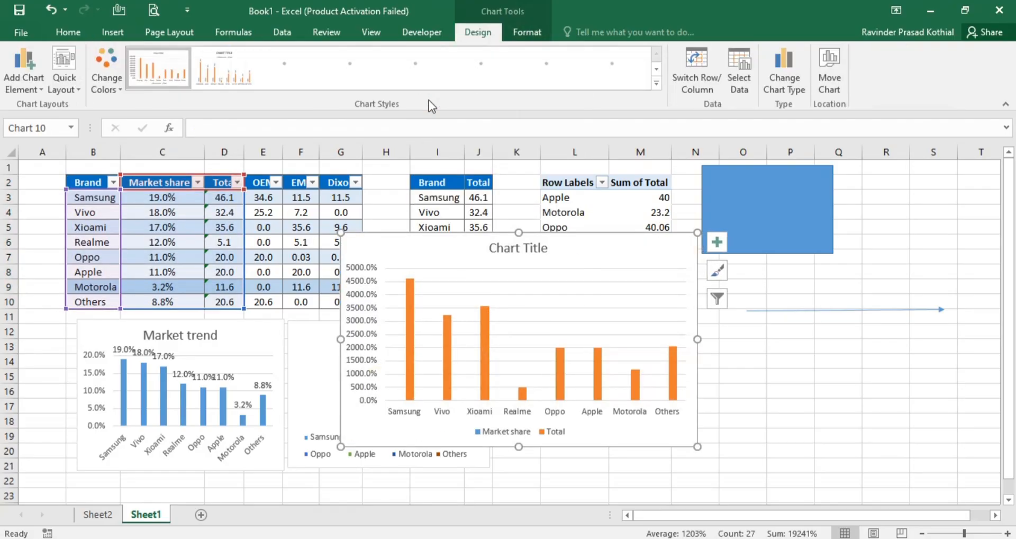
- Change the Market share series of the new column chart to Line with Markers, keeping Total as Clustered Column
{"action": "left_click", "coordinate": [482, 435]}
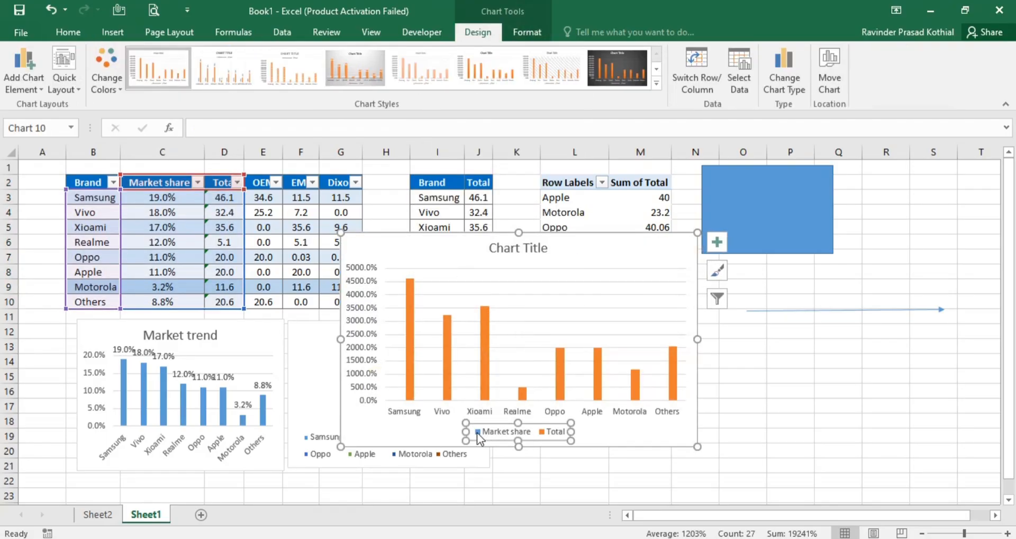
{"action": "left_click", "coordinate": [483, 436]}
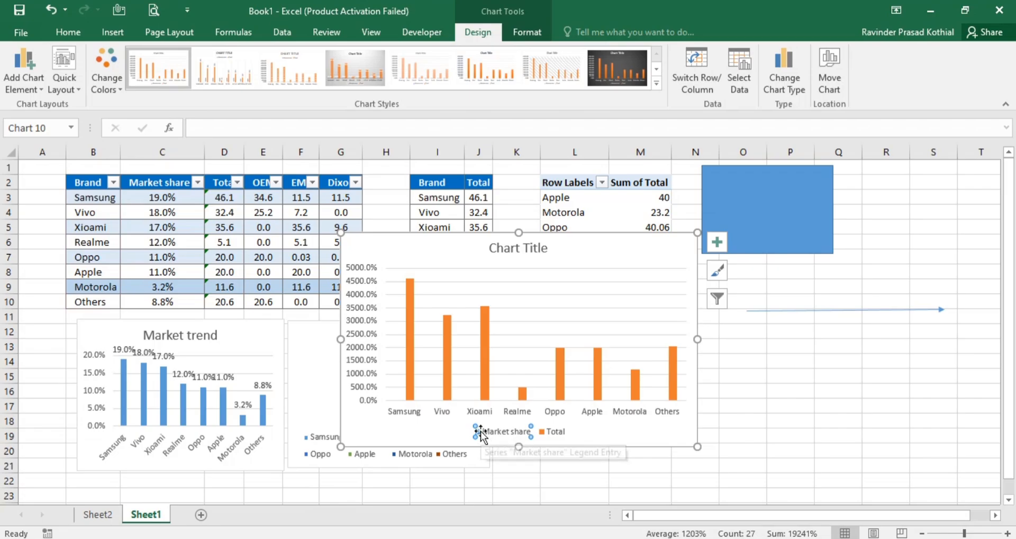
{"action": "right_click", "coordinate": [482, 435]}
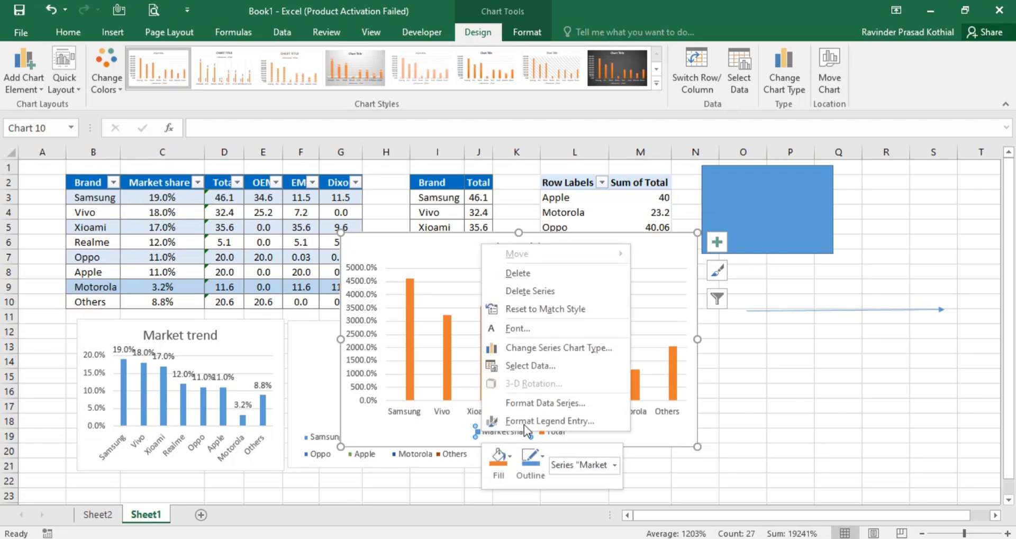
{"action": "left_click", "coordinate": [574, 354]}
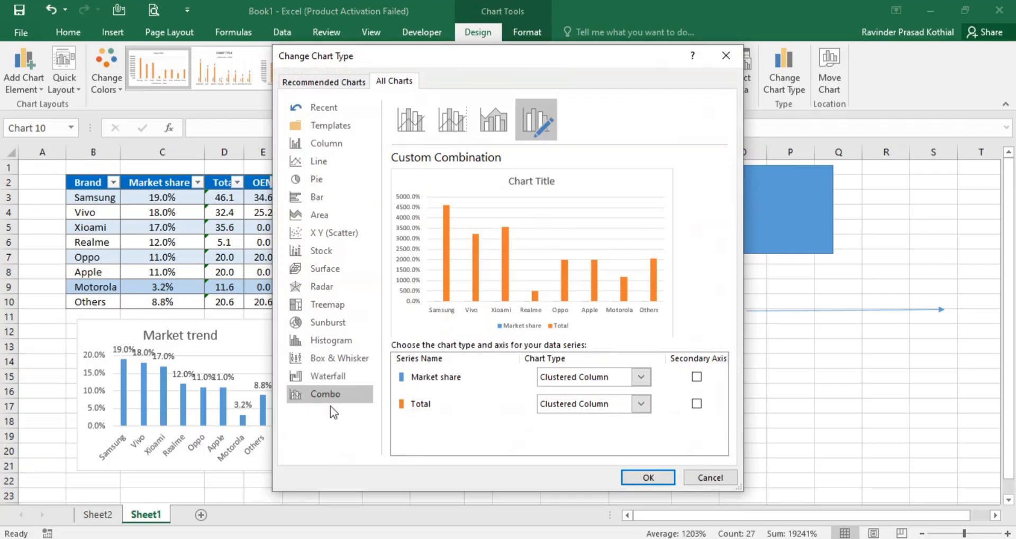
{"action": "left_click", "coordinate": [609, 378]}
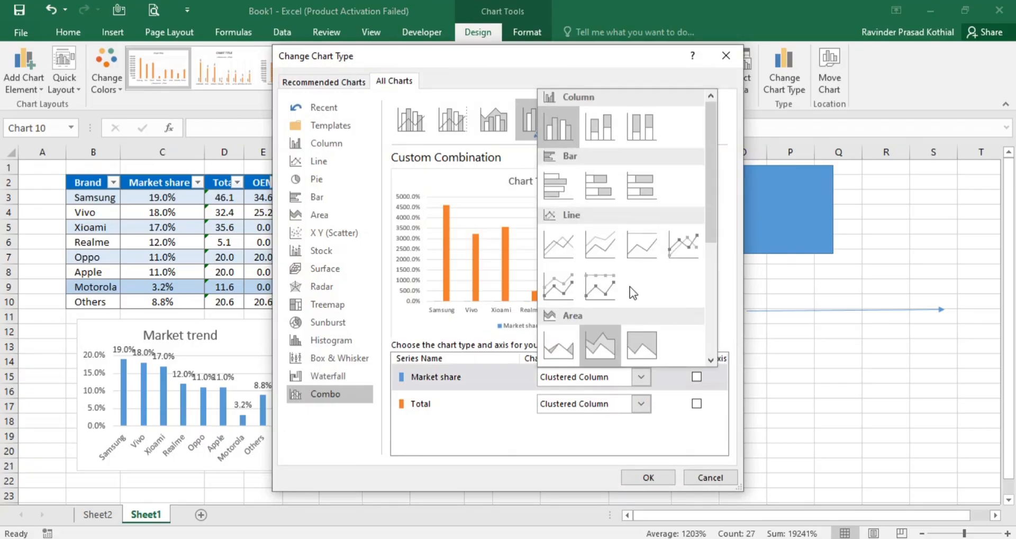
{"action": "left_click", "coordinate": [694, 235]}
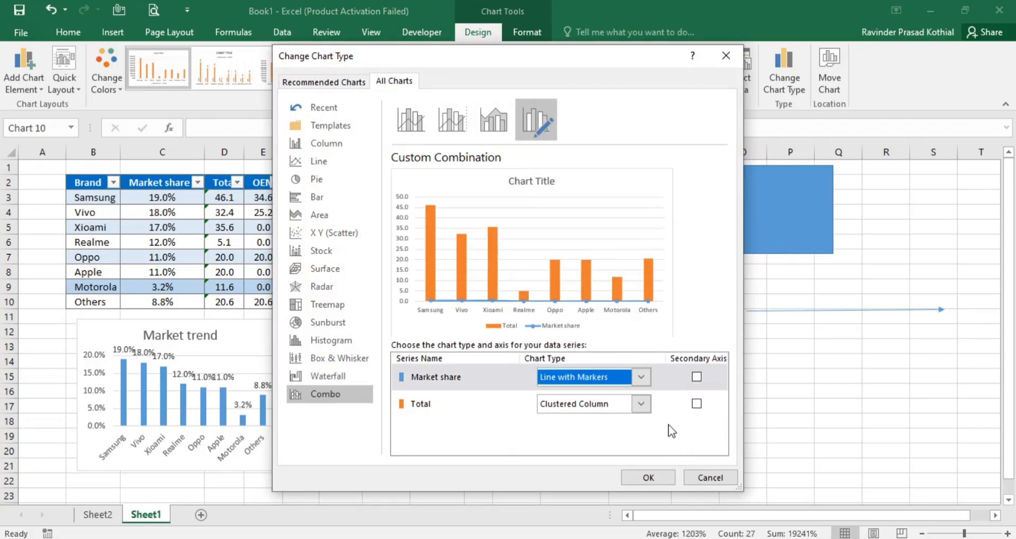
{"action": "left_click", "coordinate": [653, 471]}
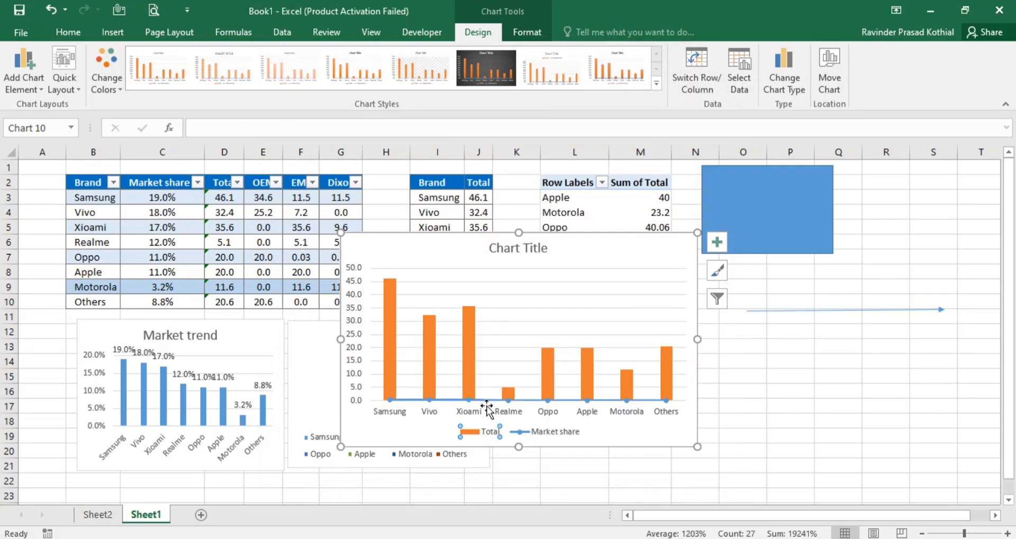
- Plot the Market share line series on the secondary axis of the combo chart
{"action": "left_click", "coordinate": [486, 401]}
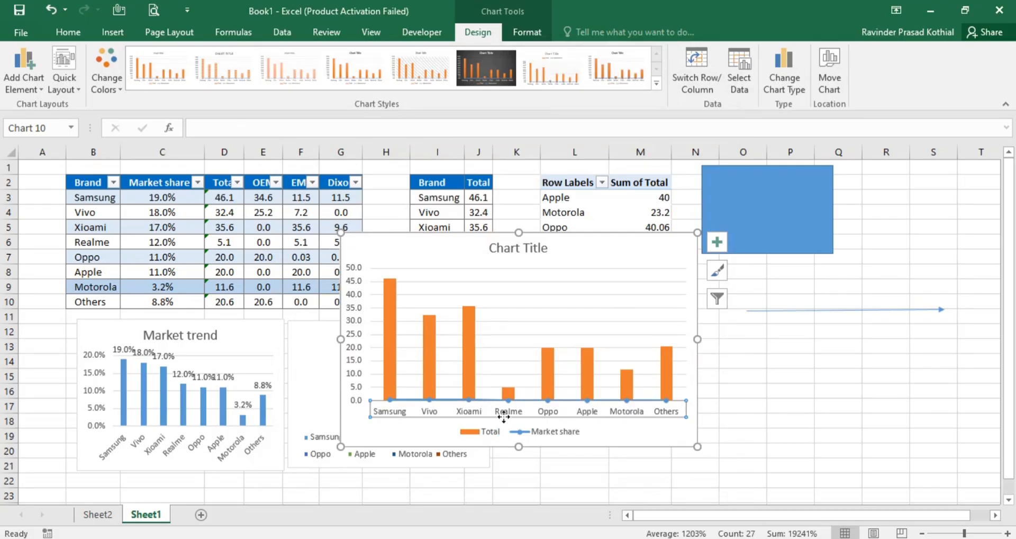
{"action": "left_click", "coordinate": [522, 432]}
{"action": "left_click", "coordinate": [519, 433]}
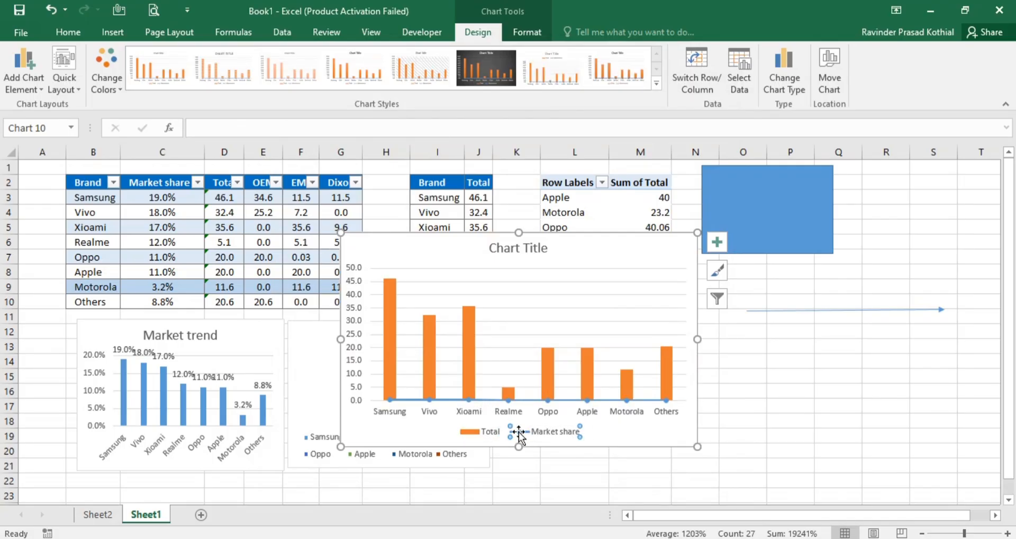
{"action": "right_click", "coordinate": [520, 435]}
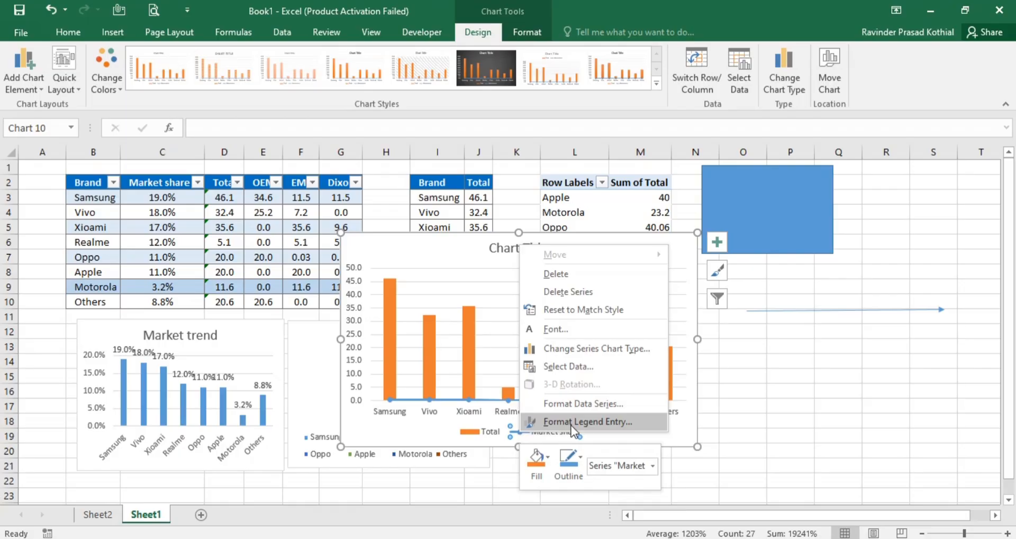
{"action": "left_click", "coordinate": [571, 404]}
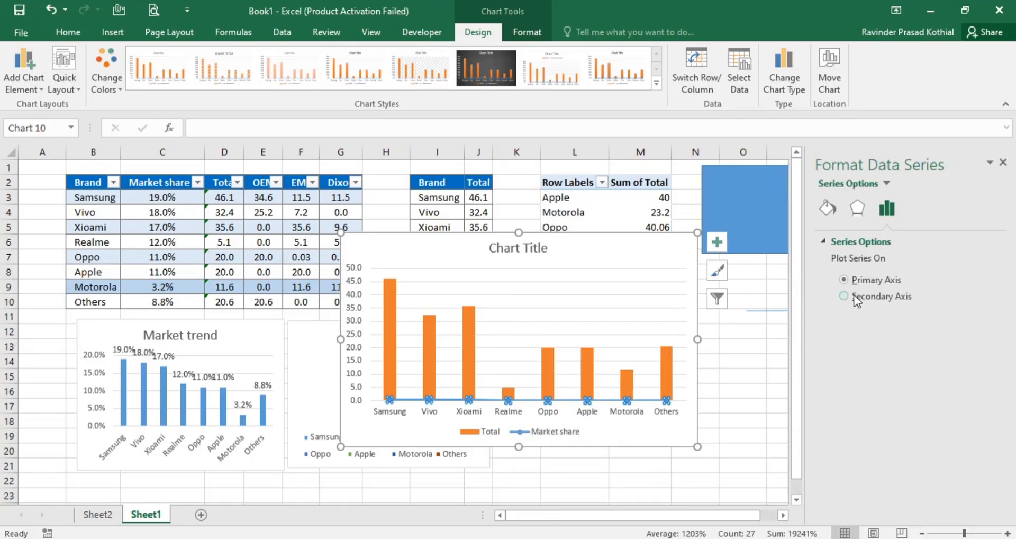
{"action": "left_click", "coordinate": [858, 294]}
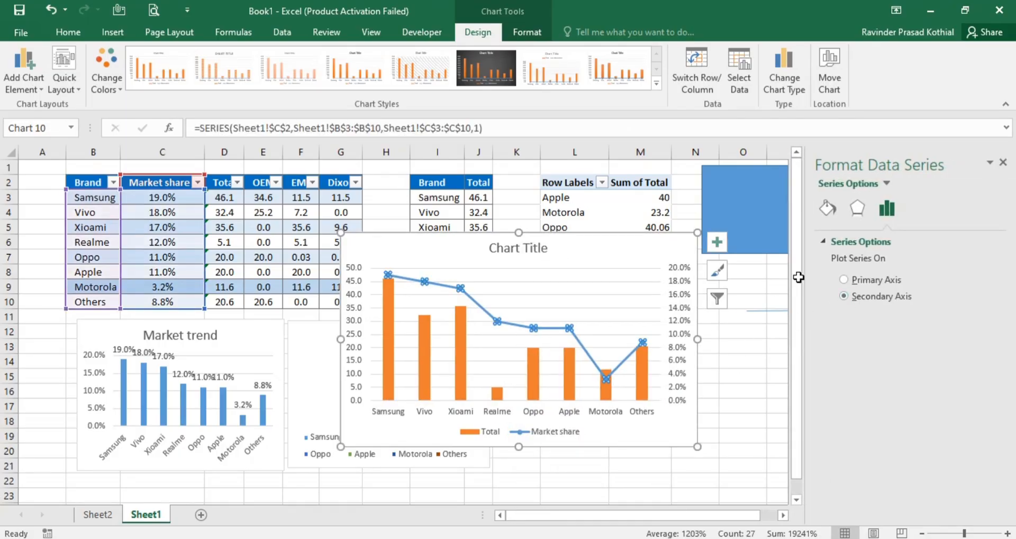
{"action": "left_click", "coordinate": [1004, 163]}
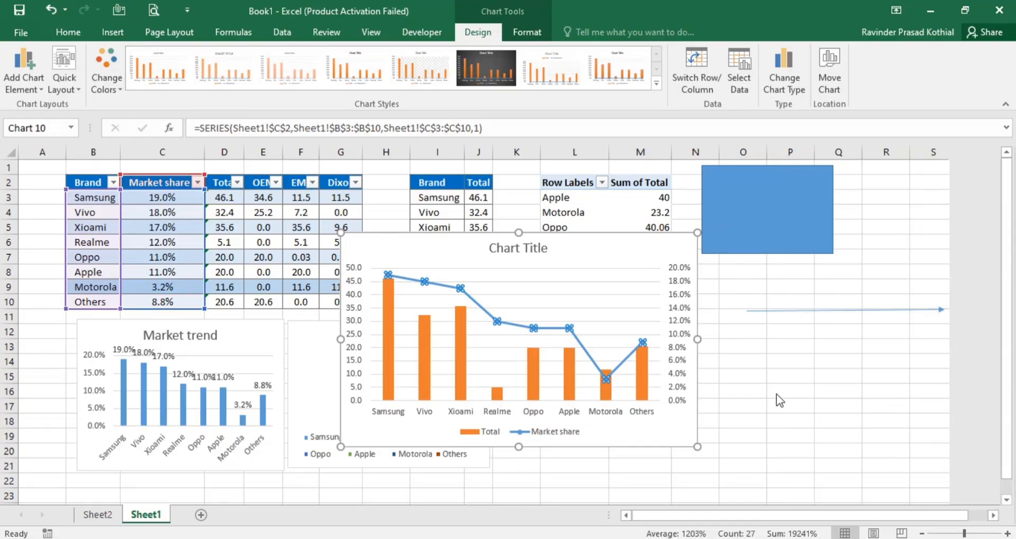
- Add data labels to both the Market share line and the Total columns of the combo chart
{"action": "right_click", "coordinate": [574, 337]}
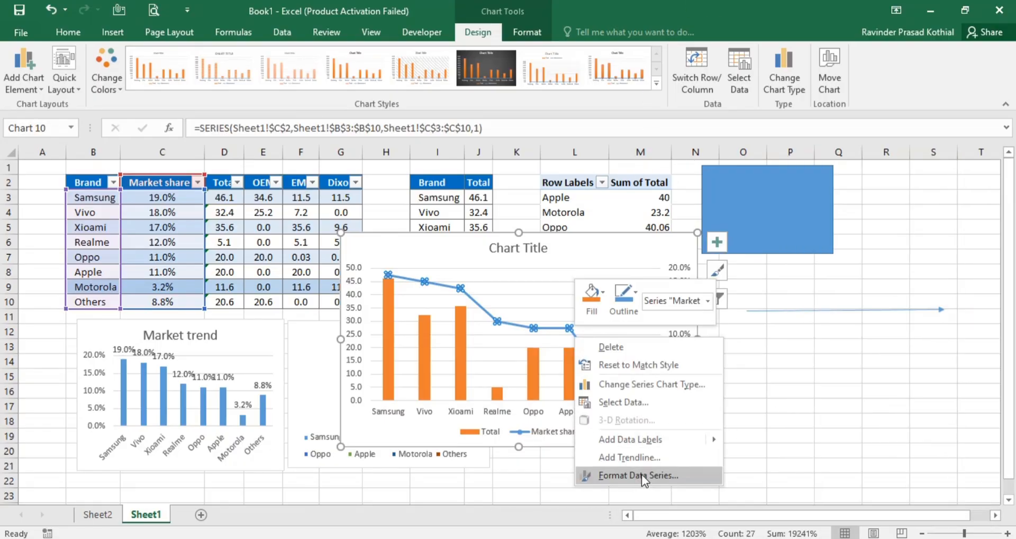
{"action": "left_click", "coordinate": [649, 439]}
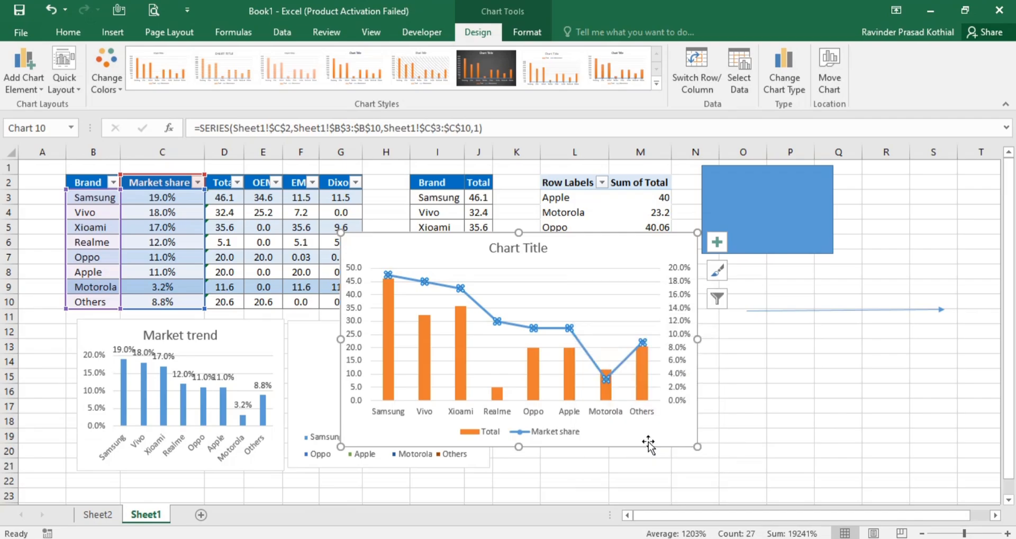
{"action": "right_click", "coordinate": [534, 372]}
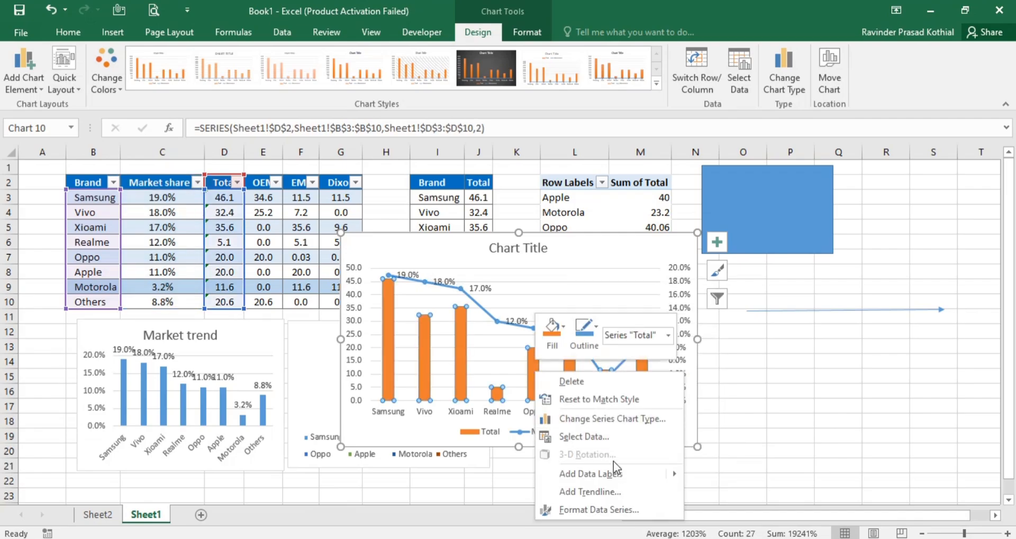
{"action": "left_click", "coordinate": [617, 469]}
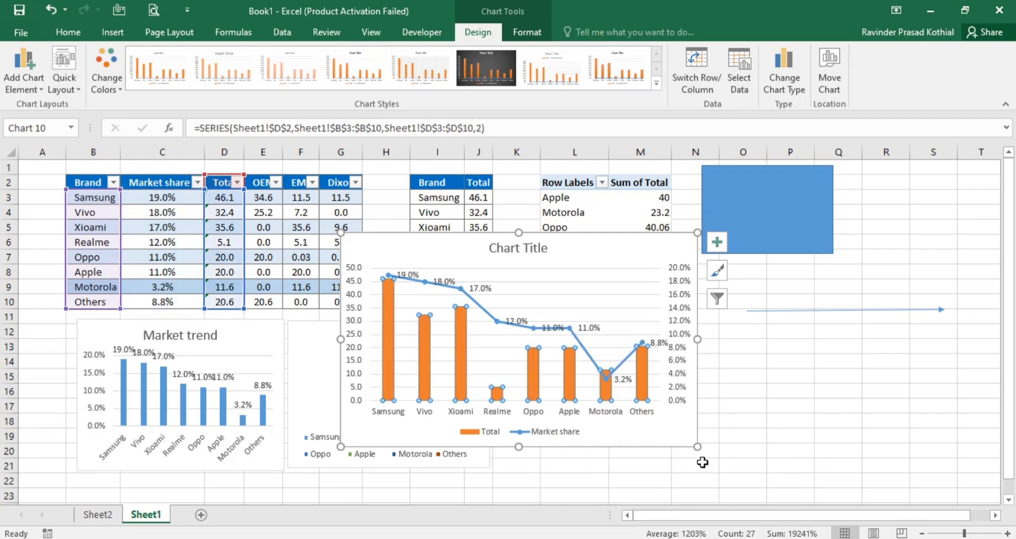
{"action": "left_click", "coordinate": [664, 428]}
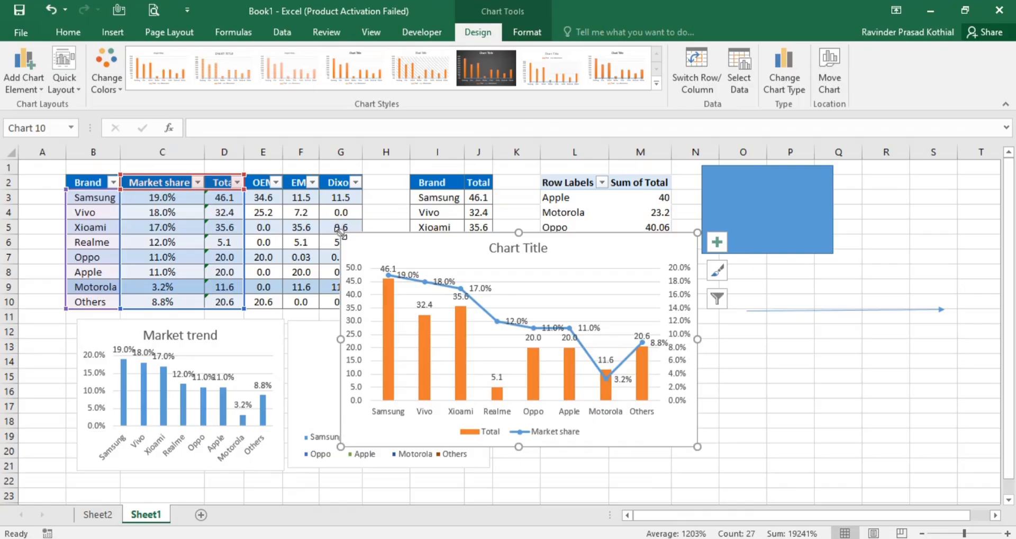
- Shrink the combo chart and place it beside the Market share pie chart, below the PivotTable, matching the other charts' lower edge
{"action": "left_click_drag", "start_coordinate": [342, 233], "coordinate": [490, 320]}
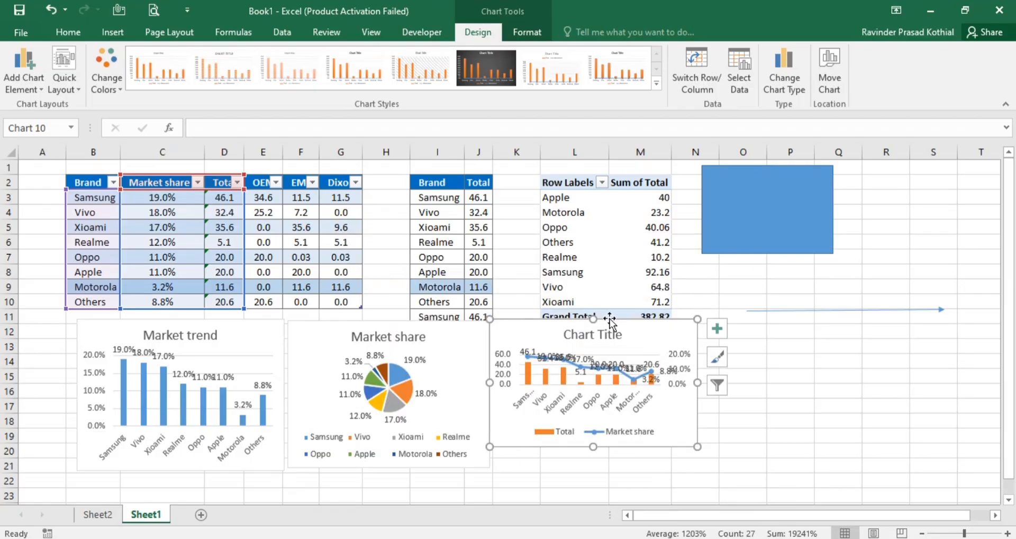
{"action": "mouse_move", "coordinate": [611, 318]}
{"action": "left_mouse_down"}
{"action": "mouse_move", "coordinate": [630, 331]}
{"action": "mouse_move", "coordinate": [619, 322]}
{"action": "left_mouse_up"}
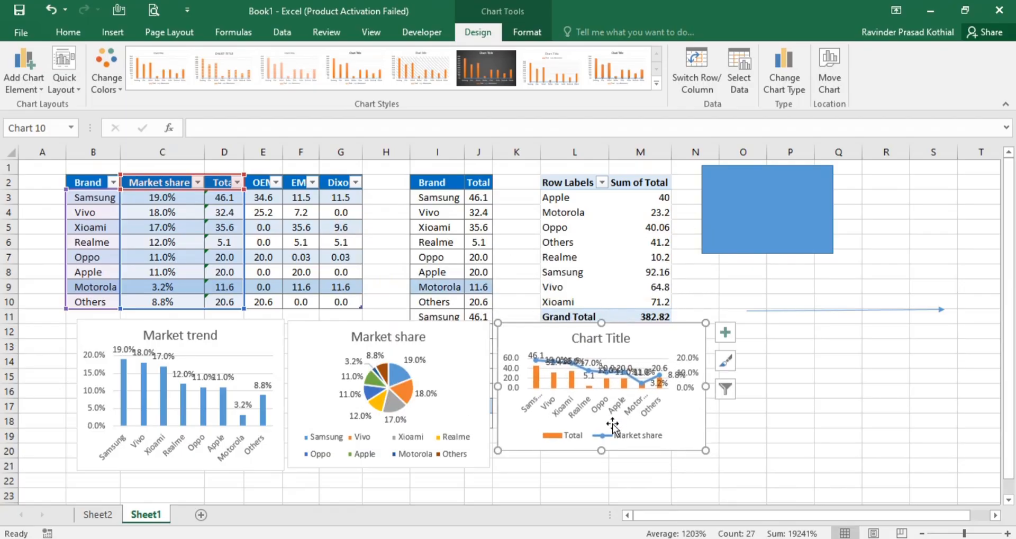
{"action": "left_click_drag", "start_coordinate": [605, 451], "coordinate": [602, 469]}
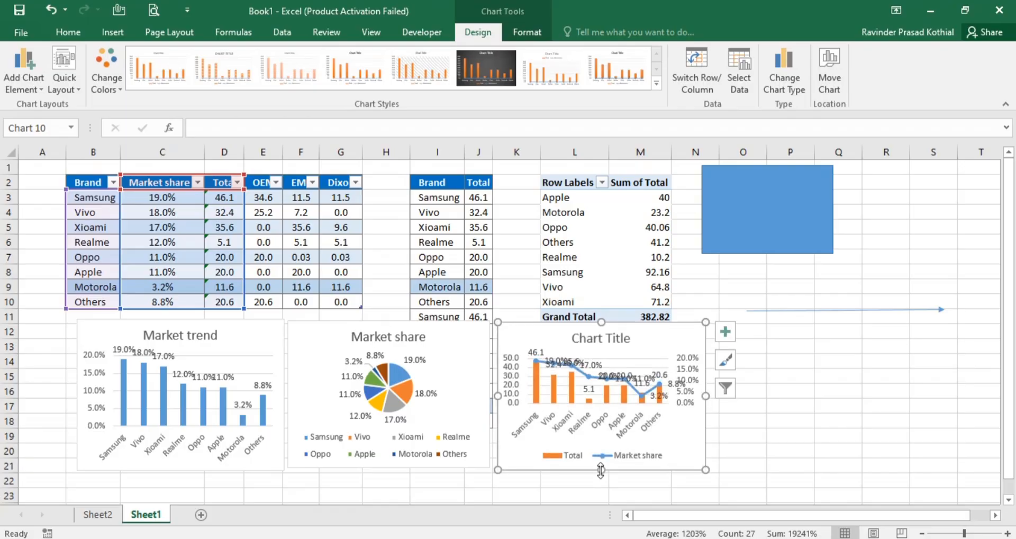
{"action": "left_click_drag", "start_coordinate": [706, 395], "coordinate": [738, 397]}
{"action": "left_click", "coordinate": [802, 406]}
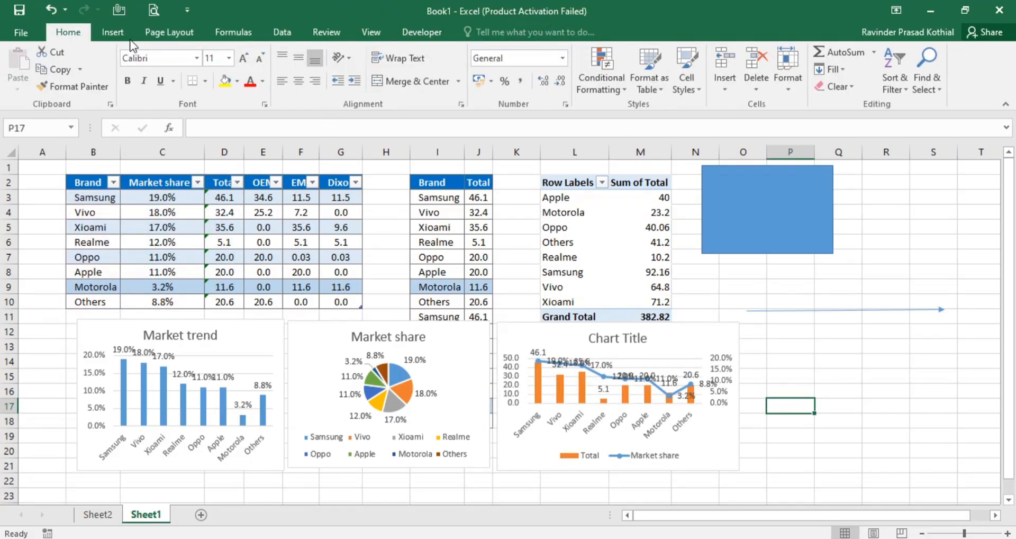
{"action": "left_click", "coordinate": [113, 31]}
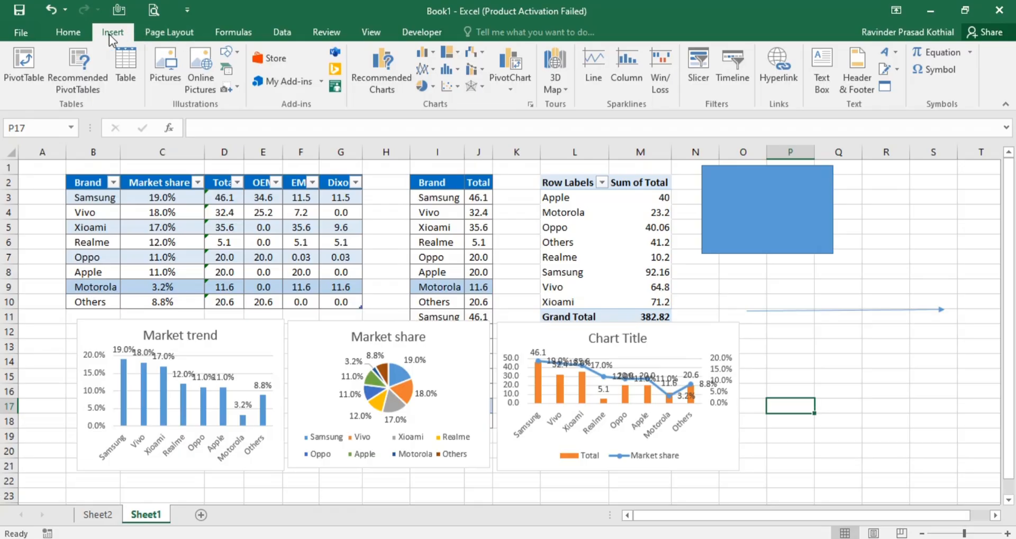
{"action": "left_click", "coordinate": [461, 71]}
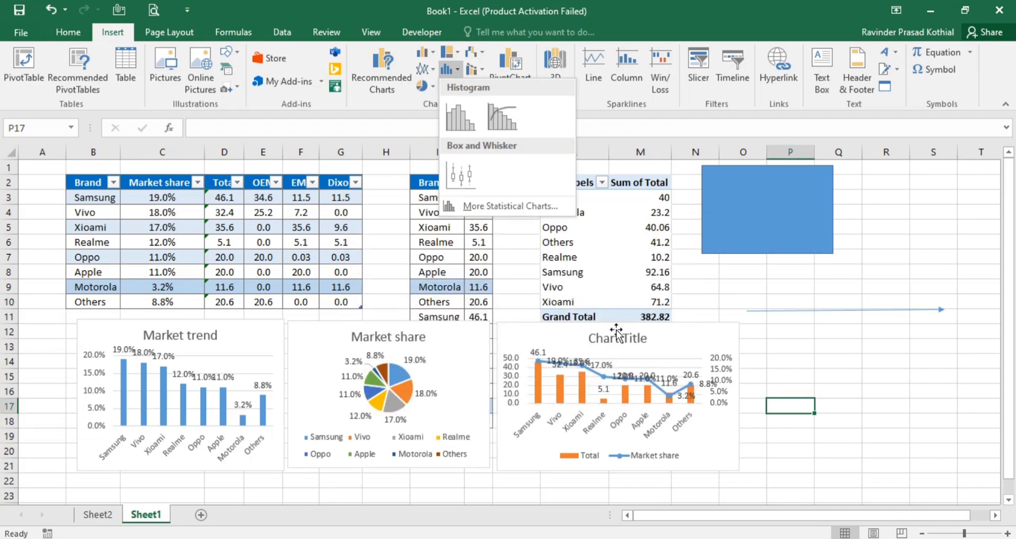
{"action": "left_click", "coordinate": [781, 370]}
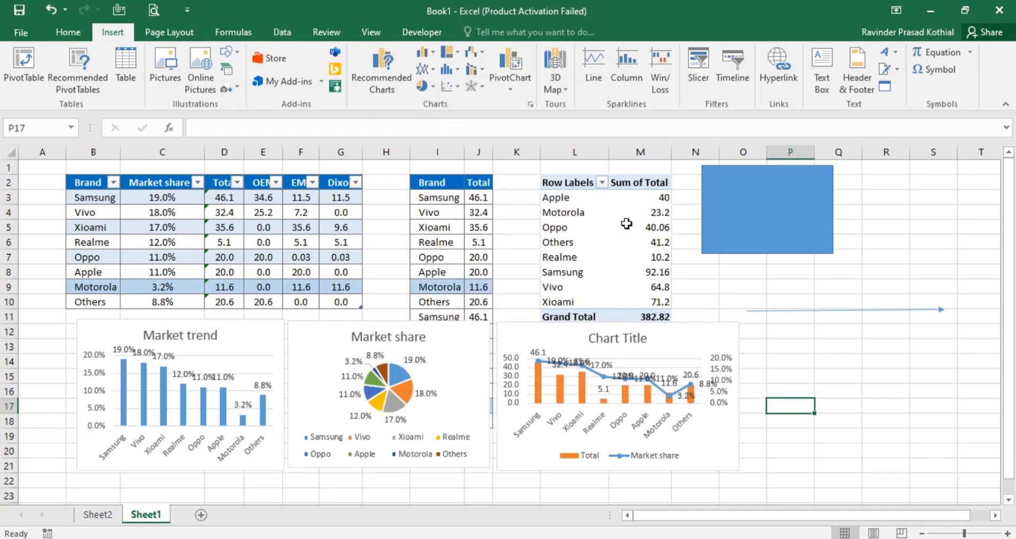
{"action": "left_click", "coordinate": [456, 86]}
{"action": "left_click", "coordinate": [458, 87]}
- Create a PivotChart from the brand table (Table1) on a new worksheet
{"action": "left_click_drag", "start_coordinate": [94, 182], "coordinate": [155, 297]}
{"action": "left_click_drag", "start_coordinate": [87, 182], "coordinate": [168, 298]}
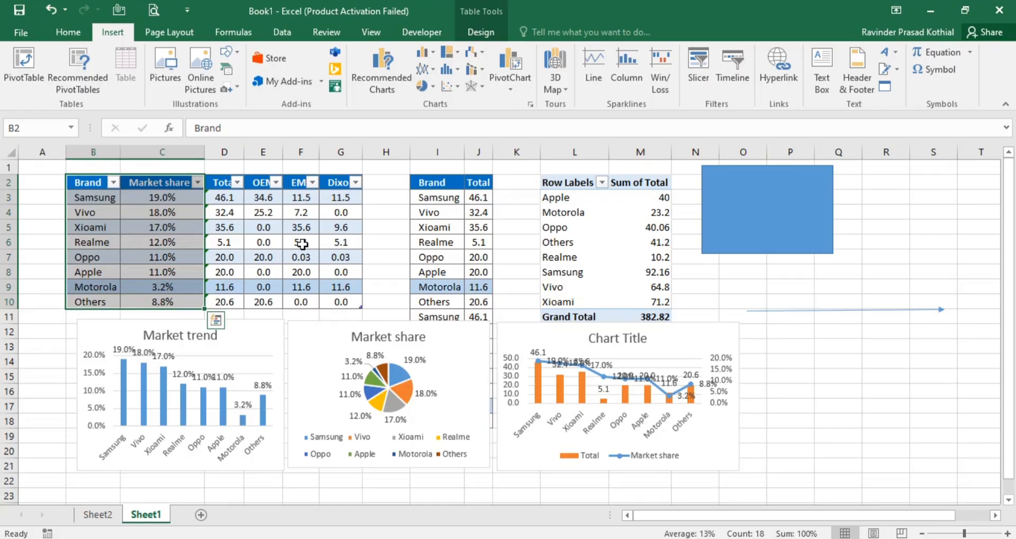
{"action": "left_click", "coordinate": [455, 75]}
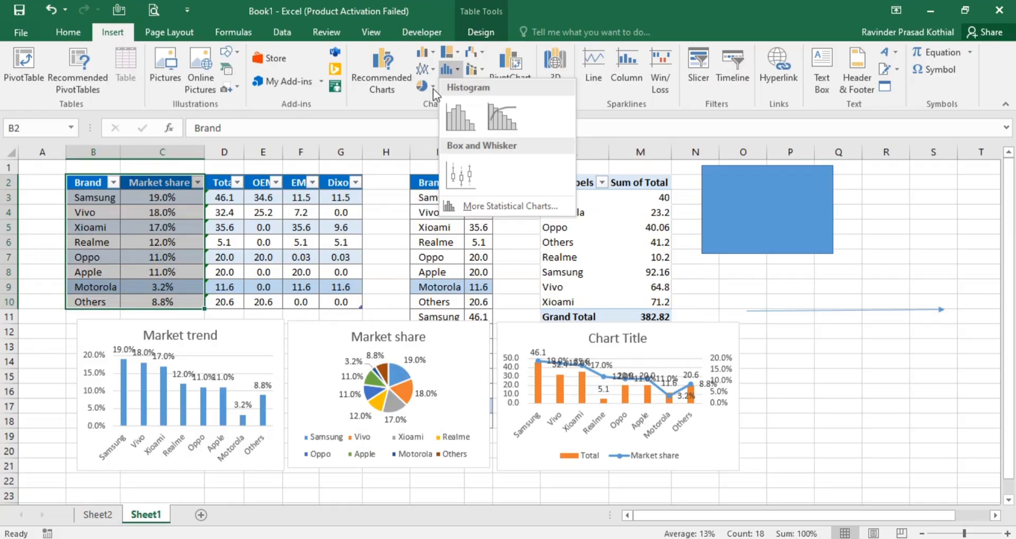
{"action": "left_click", "coordinate": [433, 88]}
{"action": "left_click", "coordinate": [457, 88]}
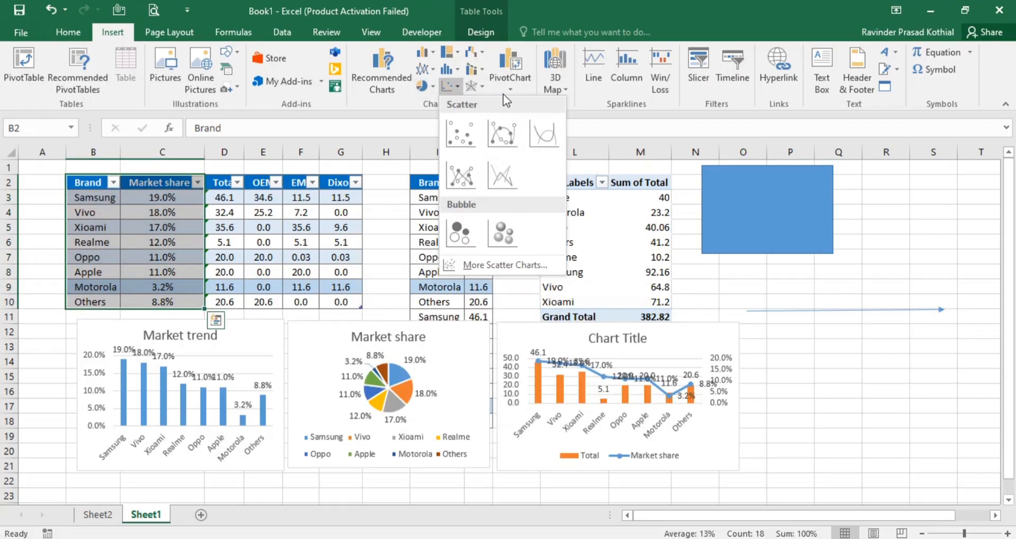
{"action": "left_click", "coordinate": [507, 90]}
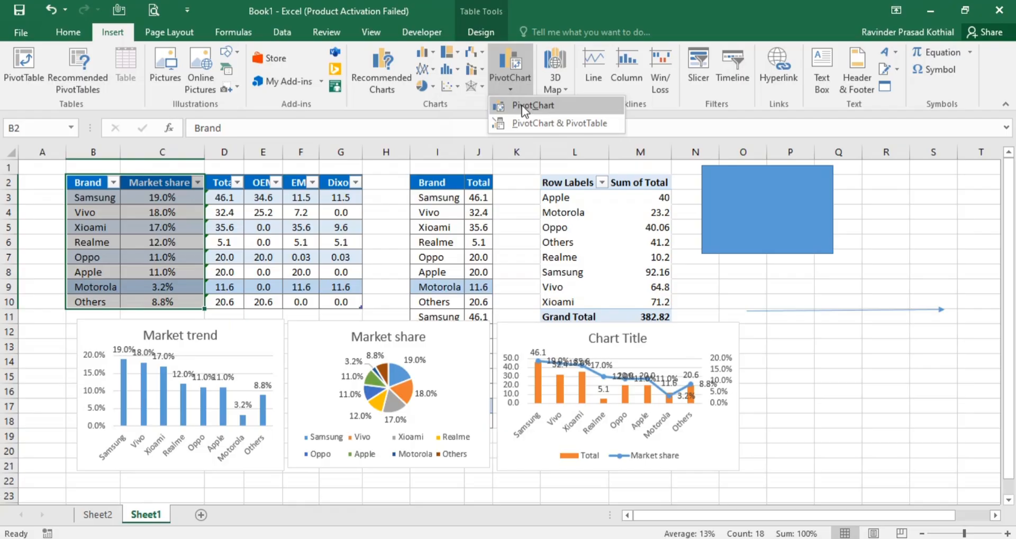
{"action": "left_click", "coordinate": [523, 108]}
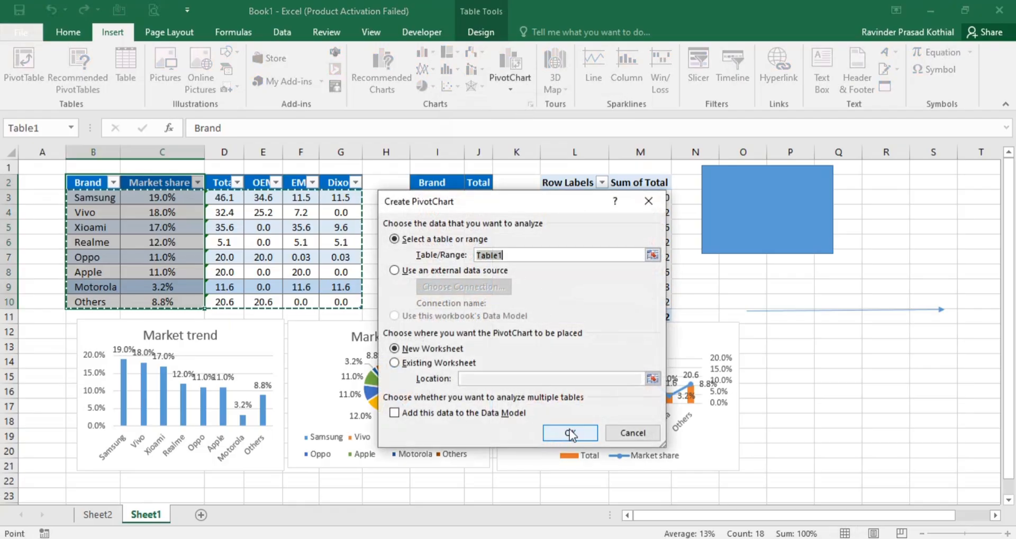
{"action": "left_click", "coordinate": [569, 432]}
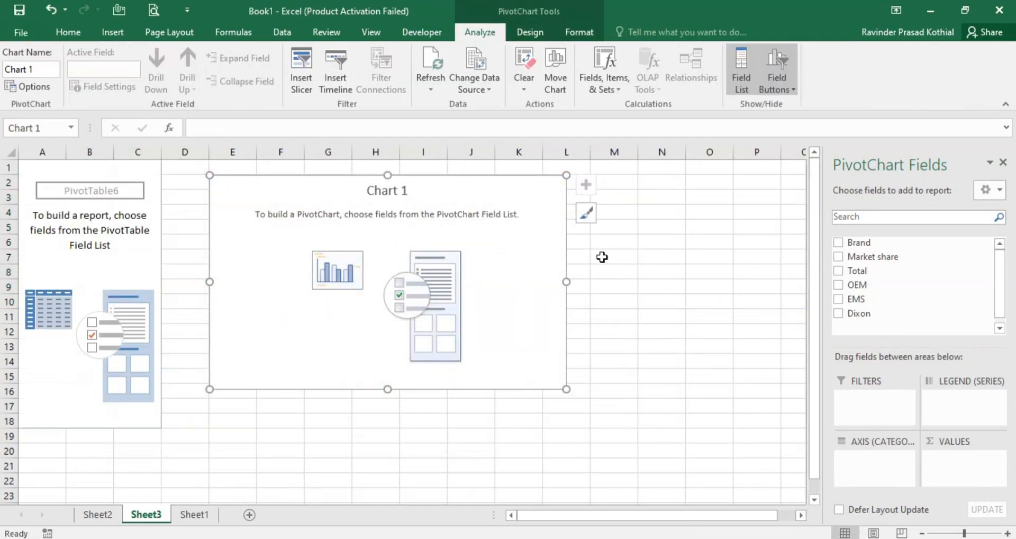
- Build the PivotChart with Brand as the axis and OEM and EMS as summed values, and close the field list
{"action": "left_click", "coordinate": [840, 243]}
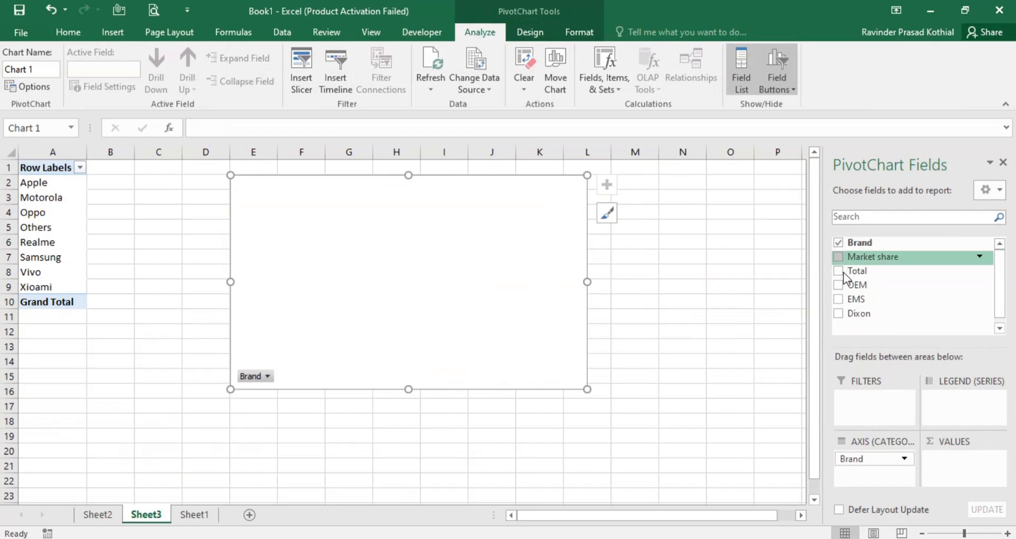
{"action": "left_click", "coordinate": [841, 286]}
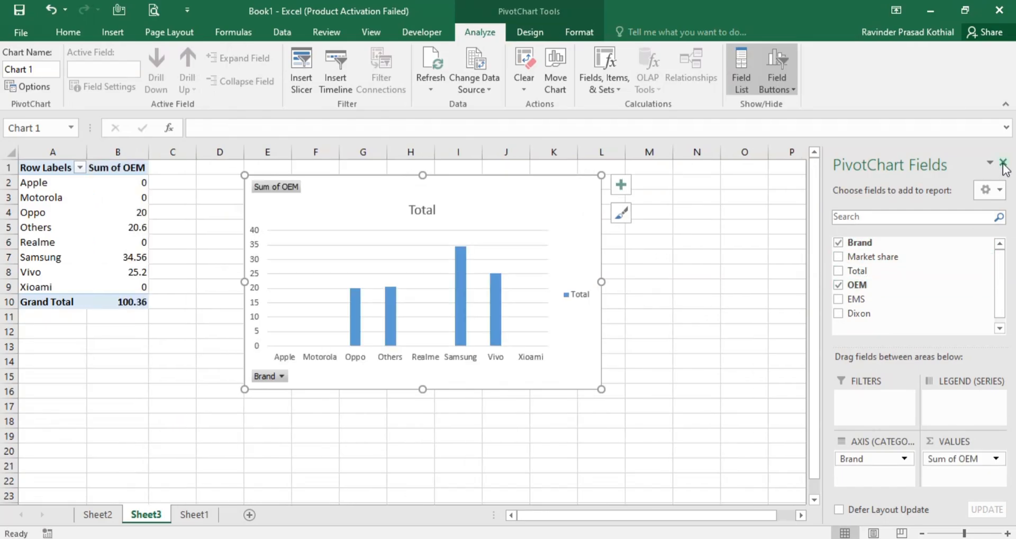
{"action": "left_click", "coordinate": [839, 299]}
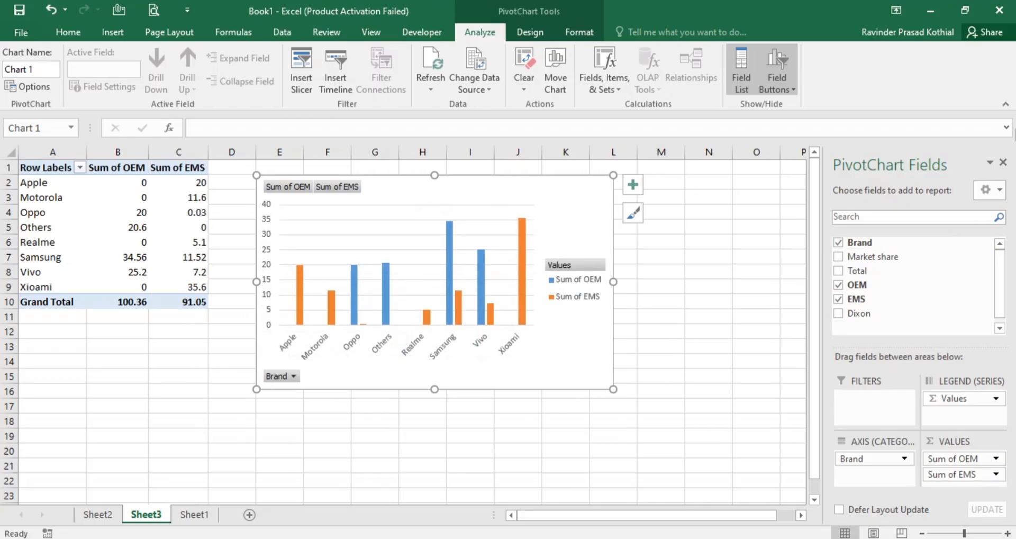
{"action": "left_click", "coordinate": [1003, 162]}
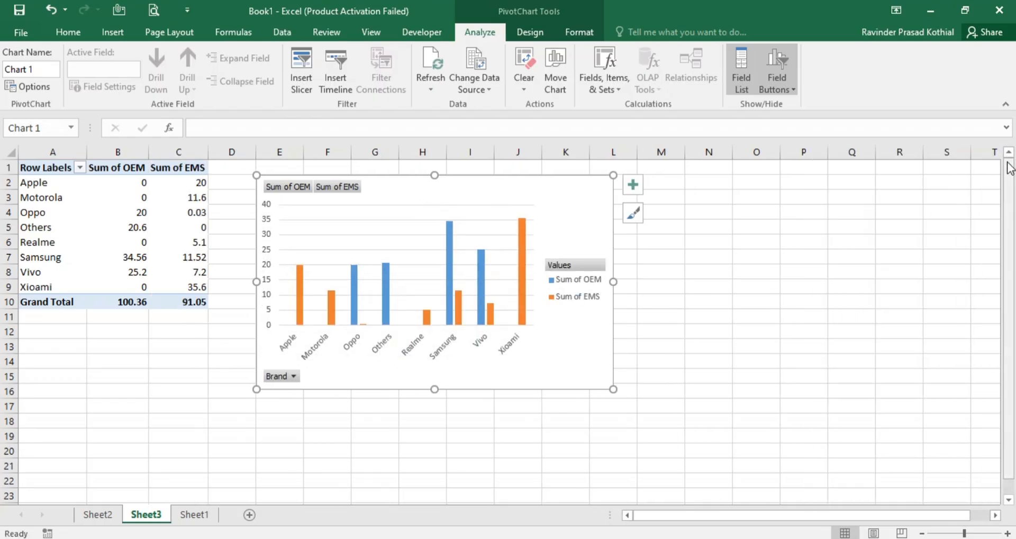
- Return to Sheet1 with the brand table and its charts
{"action": "left_click", "coordinate": [110, 519]}
{"action": "left_click", "coordinate": [155, 518]}
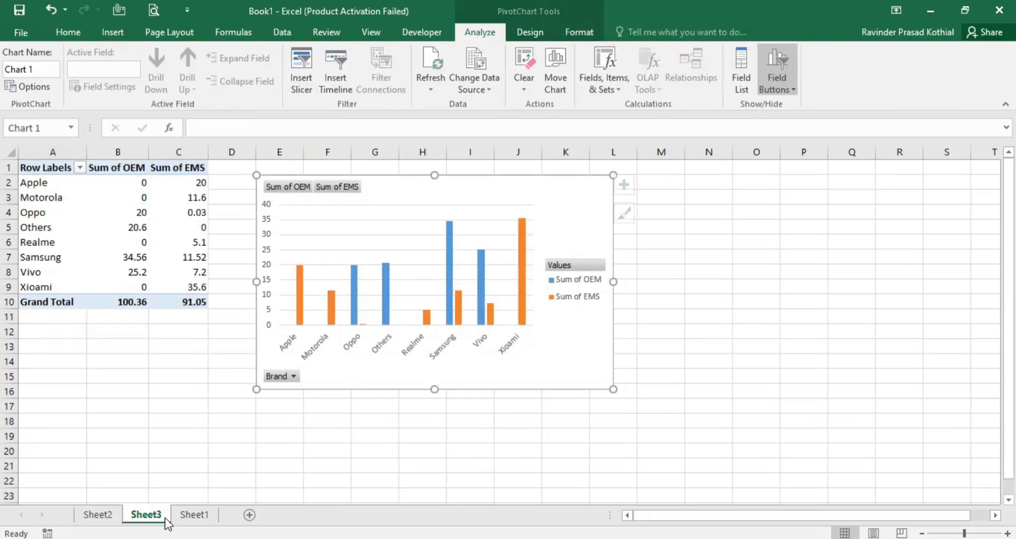
{"action": "left_click", "coordinate": [201, 516]}
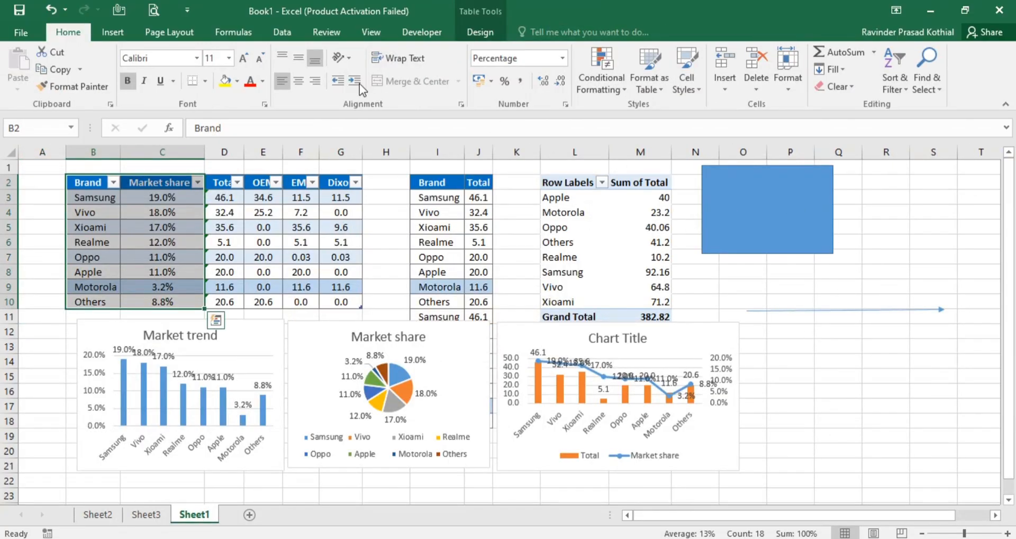
{"action": "left_click", "coordinate": [280, 37]}
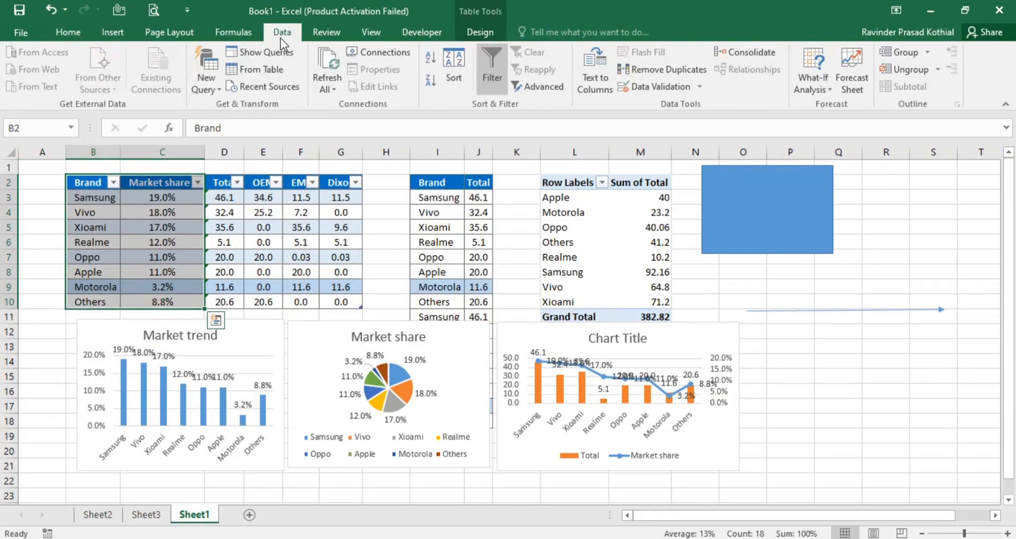
{"action": "left_click", "coordinate": [111, 46]}
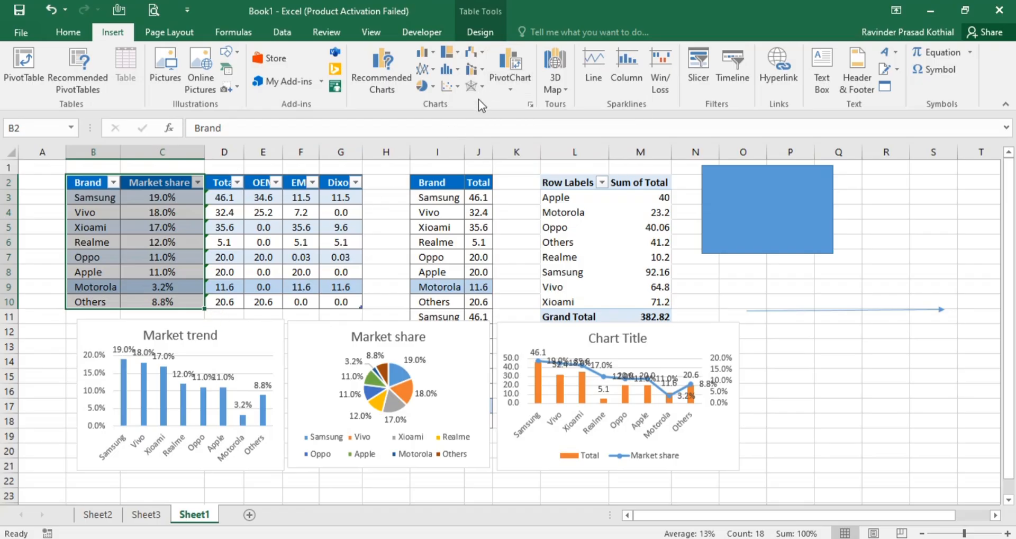
- Try to insert a 3-D Surface chart from the selected Brand and Market share columns
{"action": "left_click", "coordinate": [472, 88]}
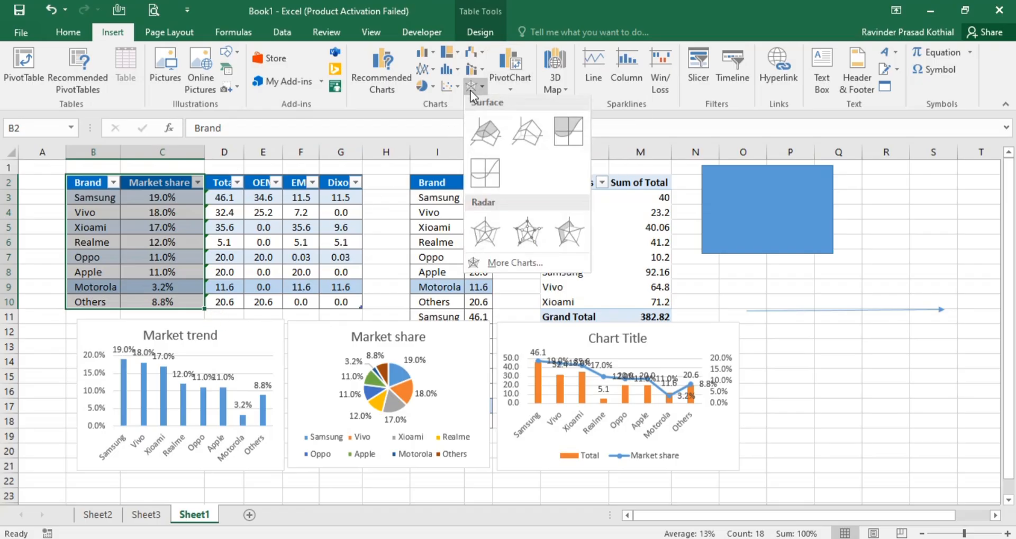
{"action": "left_click", "coordinate": [482, 138]}
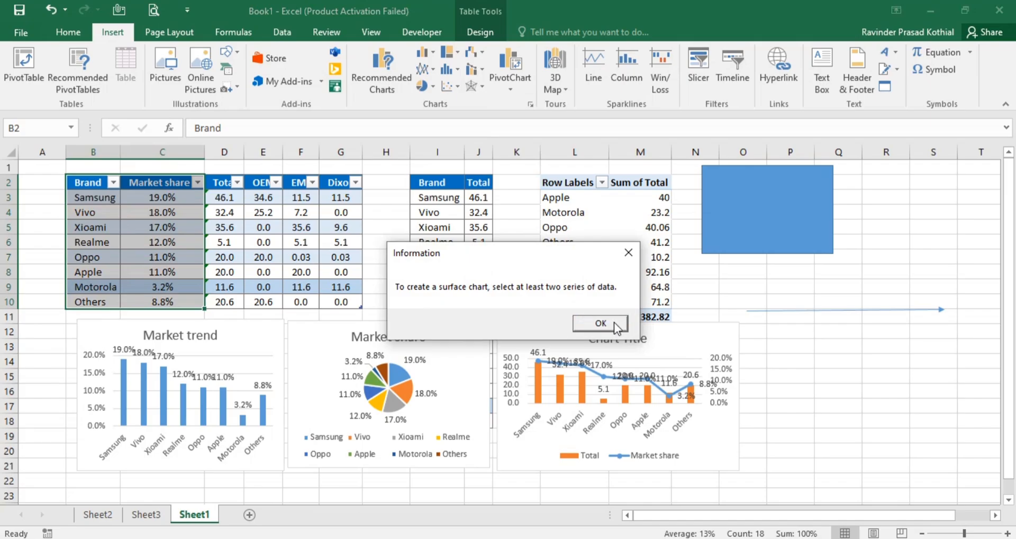
{"action": "left_click", "coordinate": [600, 323]}
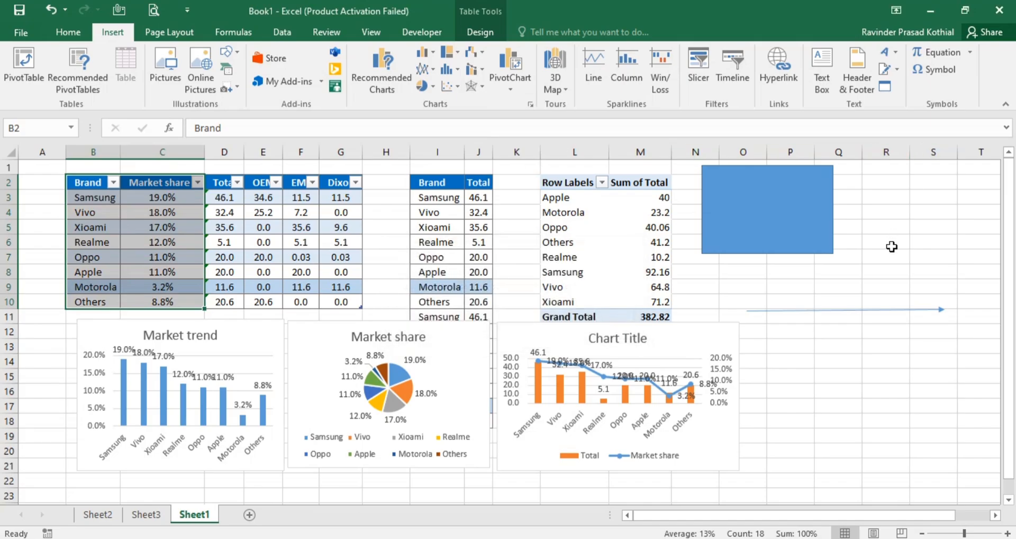
- Draw a small text box below the arrow, beside the combo chart, and enter the sample text slfjasdofjao
{"action": "left_click", "coordinate": [842, 243]}
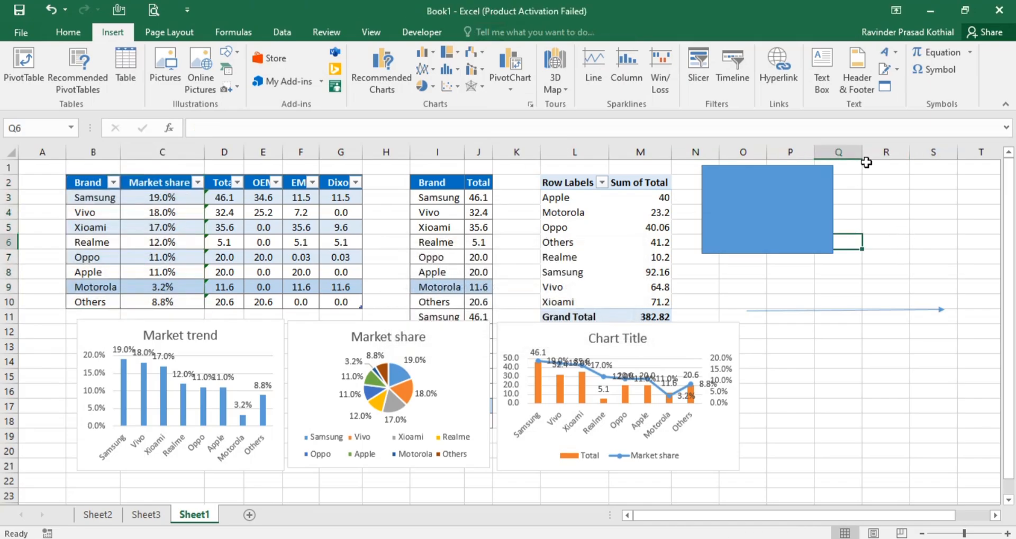
{"action": "left_click", "coordinate": [822, 69]}
{"action": "left_click_drag", "start_coordinate": [794, 332], "coordinate": [870, 385]}
{"action": "type", "text": "slfjasdofjaos"}
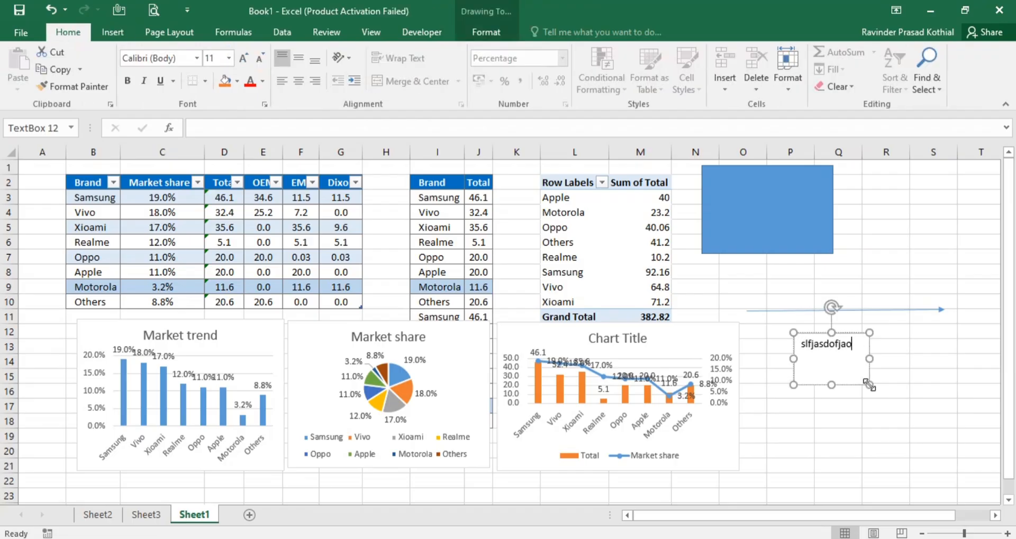
- Delete all the text from the text box, keeping the empty box on the sheet
{"action": "key", "text": "BackSpace"}
{"action": "key", "text": "BackSpace"}
{"action": "key", "text": "BackSpace"}
{"action": "key", "text": "BackSpace"}
{"action": "key", "text": "BackSpace"}
{"action": "key", "text": "BackSpace"}
{"action": "key", "text": "BackSpace"}
{"action": "key", "text": "BackSpace"}
{"action": "key", "text": "BackSpace"}
{"action": "left_click", "coordinate": [820, 405]}
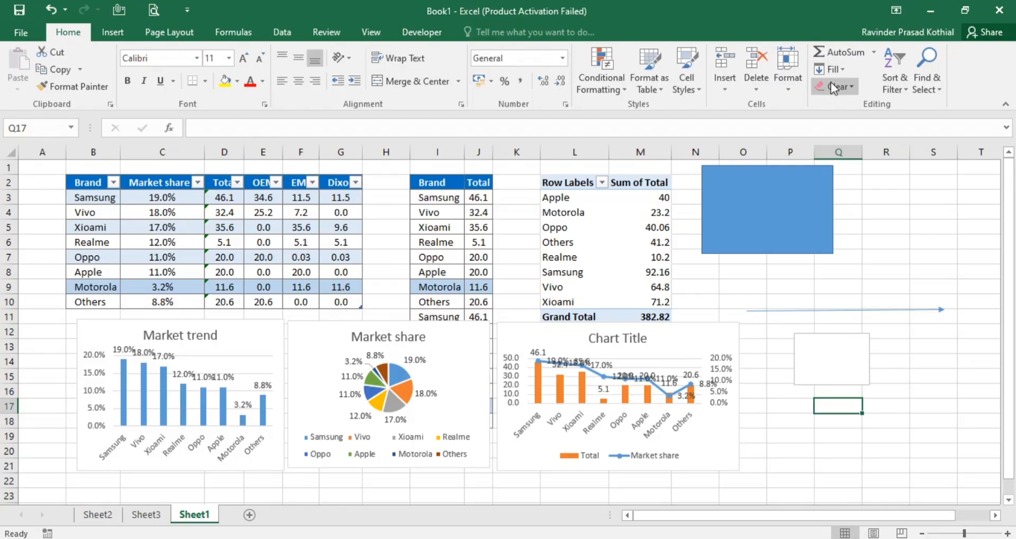
- Try the text sdgkasdpo in the centre page header, discard it and return to Normal view
{"action": "left_click", "coordinate": [125, 41]}
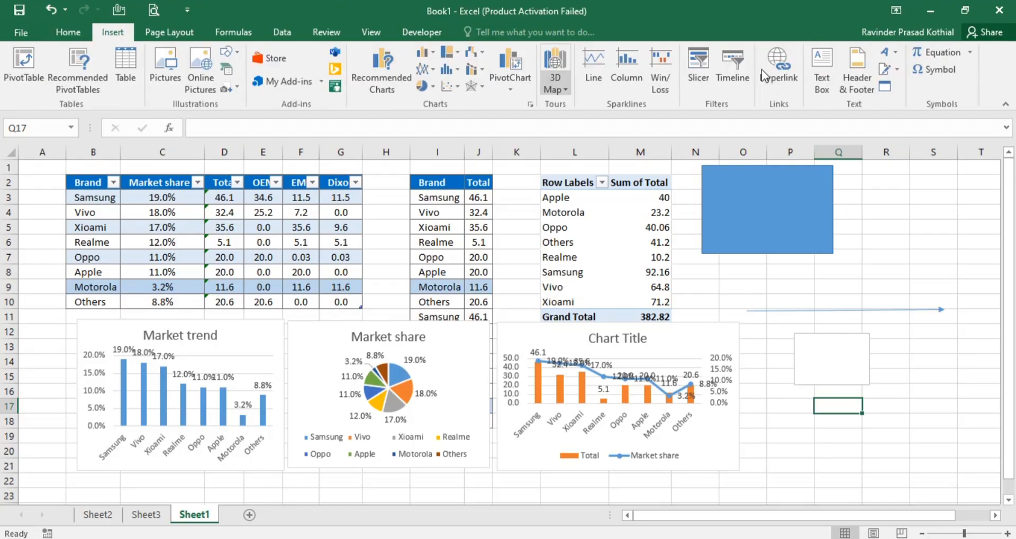
{"action": "left_click", "coordinate": [855, 62]}
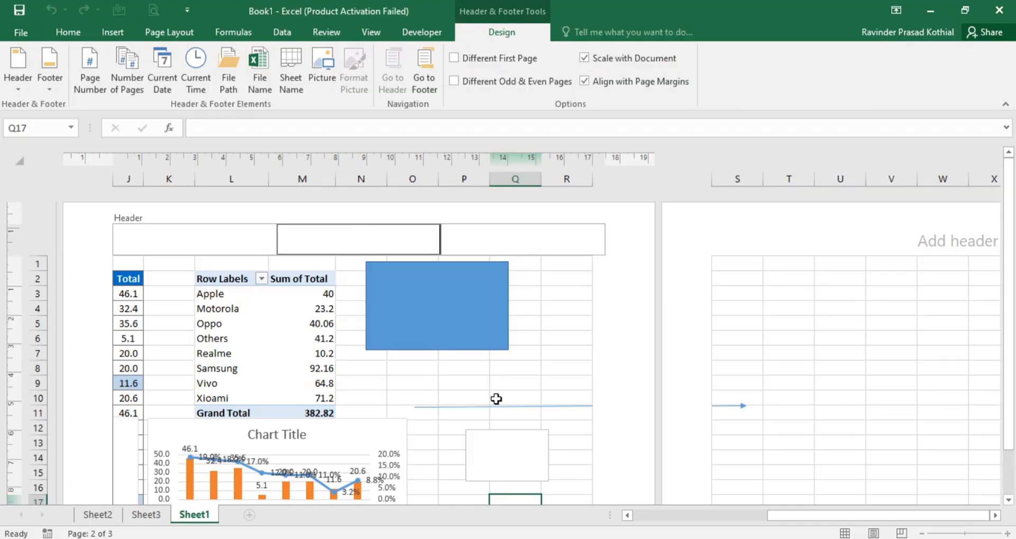
{"action": "left_click", "coordinate": [496, 403]}
{"action": "scroll", "coordinate": [496, 399], "scroll_direction": "down", "scroll_amount": 7}
{"action": "scroll", "coordinate": [495, 399], "scroll_direction": "up", "scroll_amount": 10}
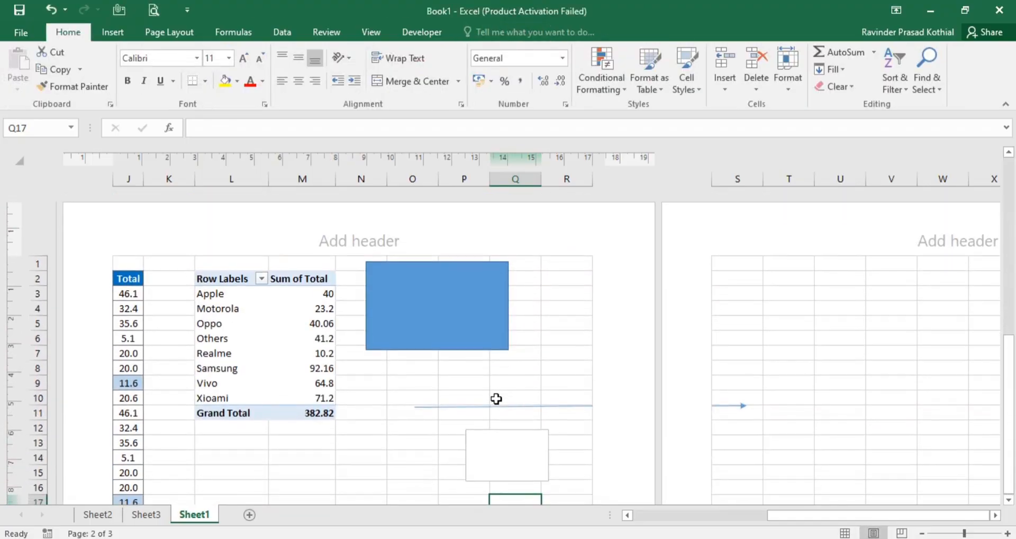
{"action": "left_click", "coordinate": [357, 248]}
{"action": "type", "text": "sdgkasdpo"}
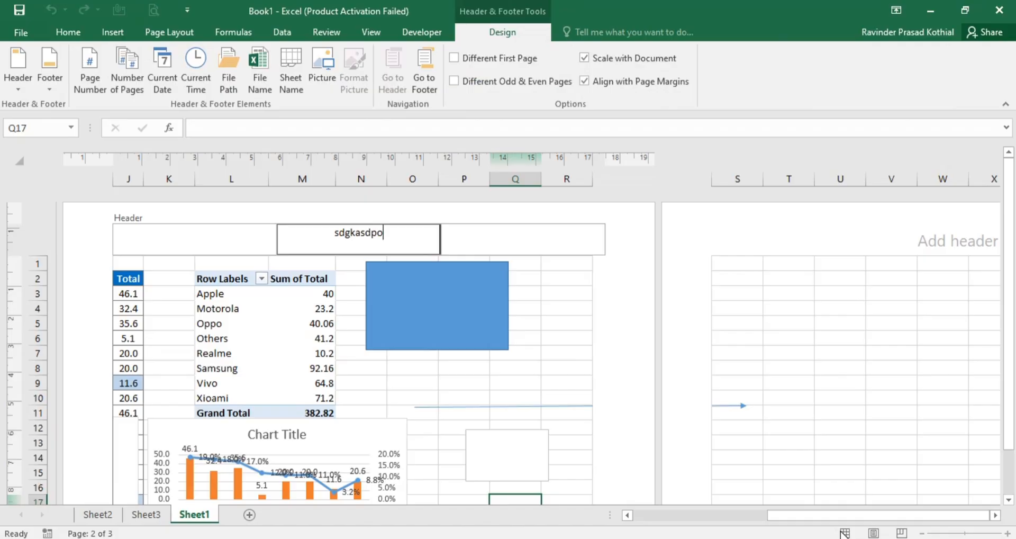
{"action": "left_click", "coordinate": [113, 32]}
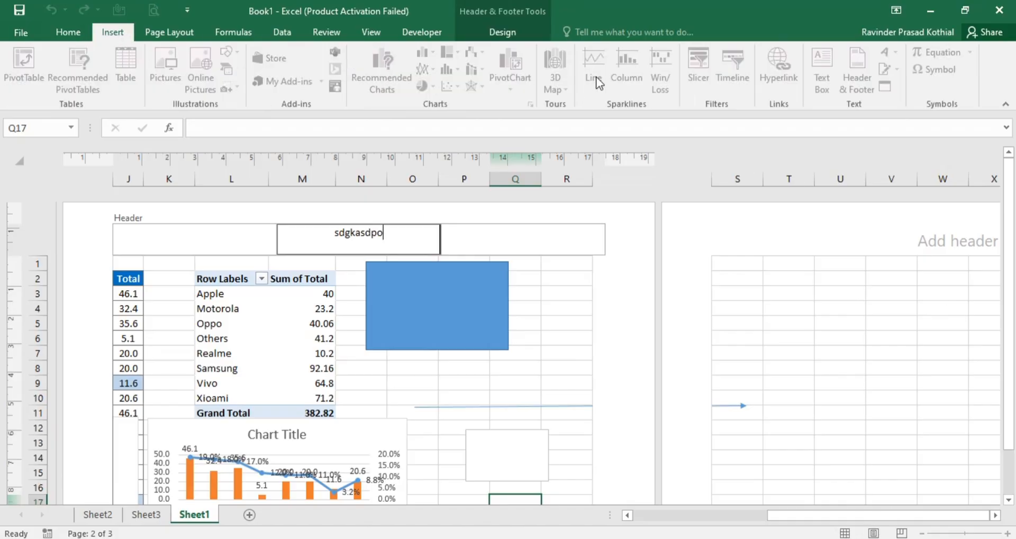
{"action": "key", "text": "Escape"}
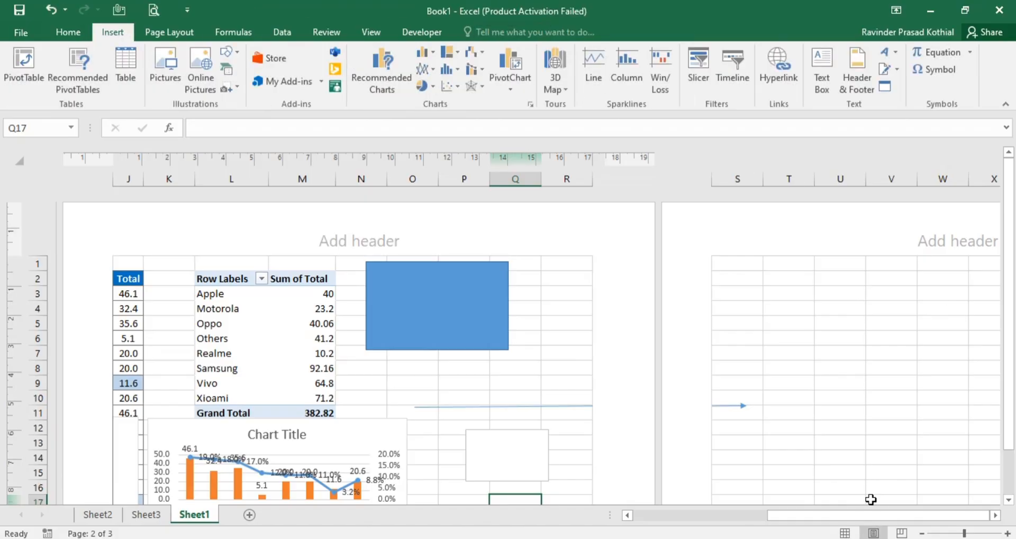
{"action": "left_click", "coordinate": [844, 533]}
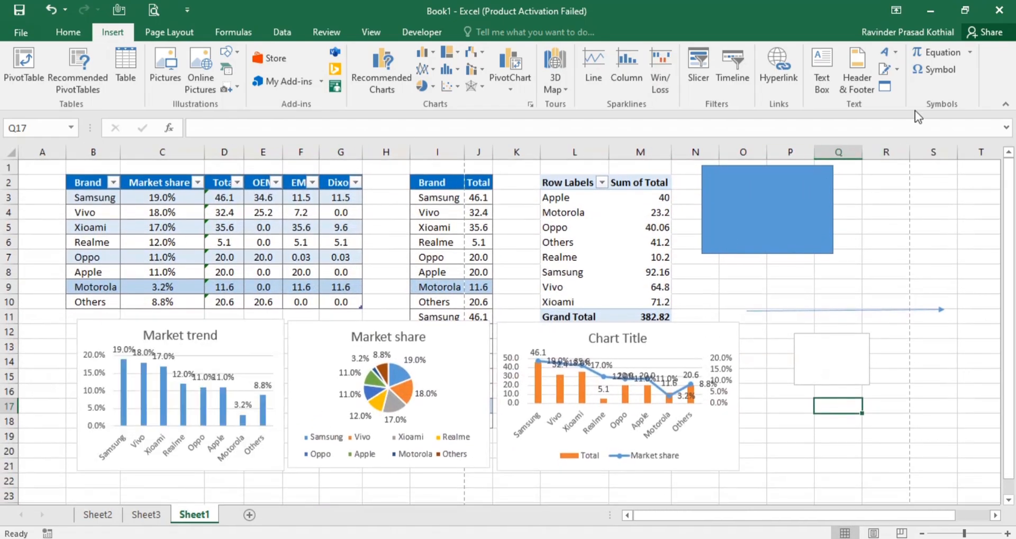
- Insert black WordArt reading sdjfsdpf and place it directly below the blue rectangle
{"action": "left_click", "coordinate": [890, 54]}
{"action": "left_click", "coordinate": [810, 88]}
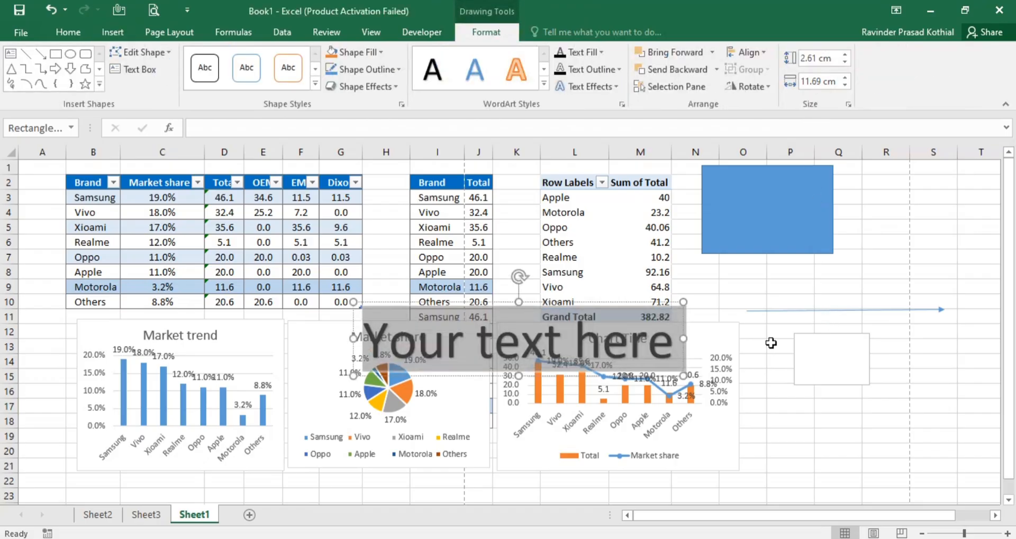
{"action": "type", "text": "sdjfsdpf"}
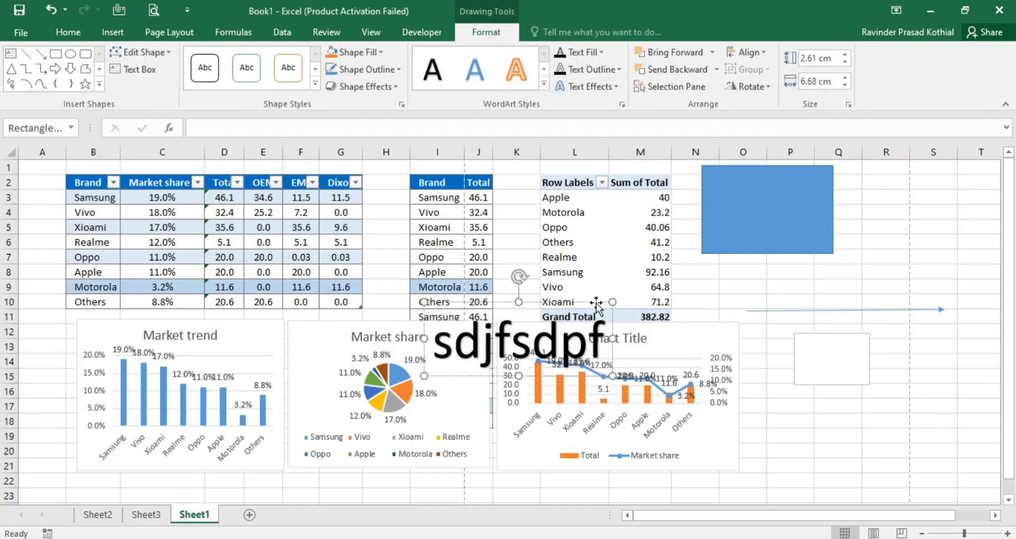
{"action": "left_click_drag", "start_coordinate": [594, 301], "coordinate": [865, 260]}
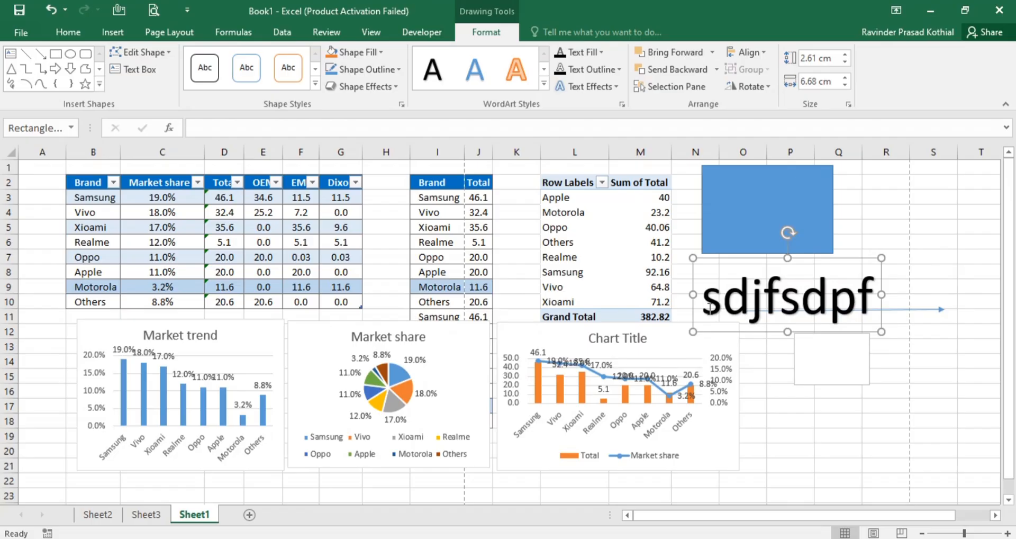
- Replace the WordArt text with ABCD
{"action": "left_click_drag", "start_coordinate": [709, 309], "coordinate": [900, 311]}
{"action": "type", "text": "ABC"}
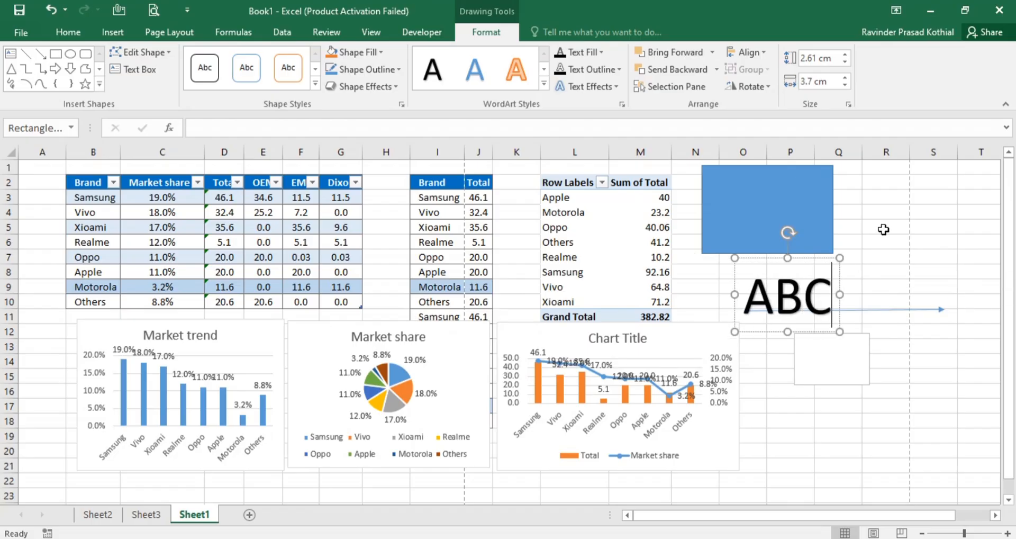
{"action": "type", "text": "D"}
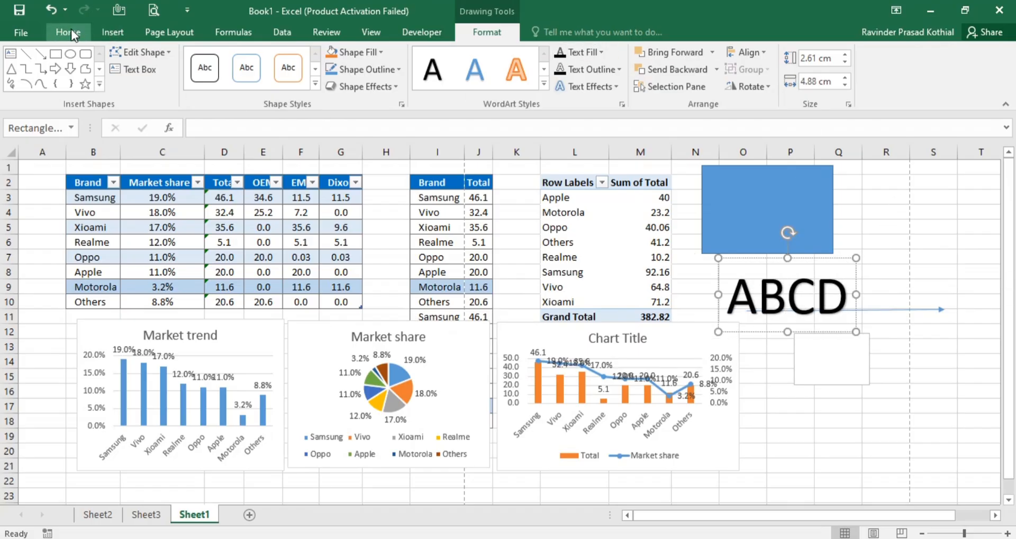
- Look up additional signature services online through the signature line options
{"action": "left_click", "coordinate": [113, 33]}
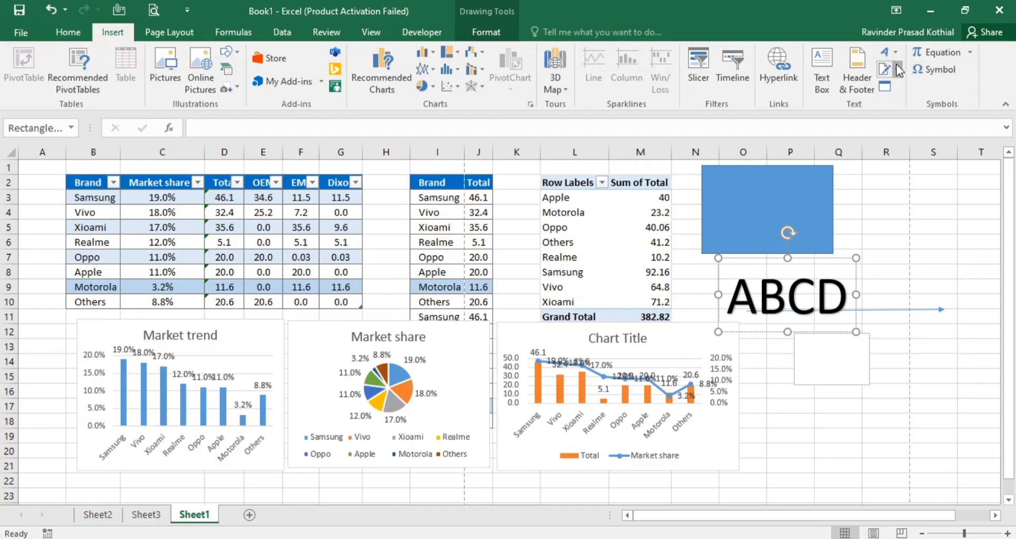
{"action": "left_click", "coordinate": [897, 66]}
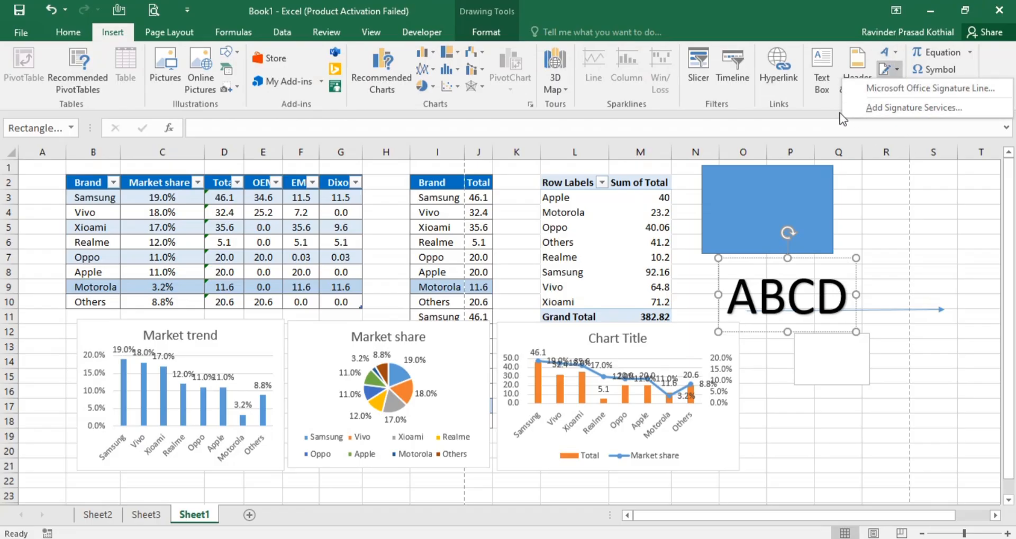
{"action": "left_click", "coordinate": [870, 112]}
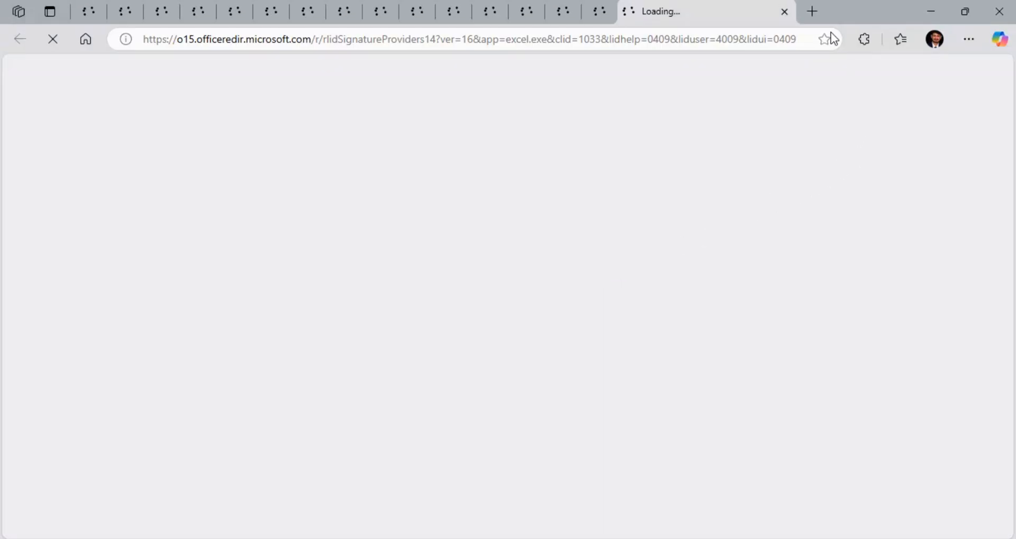
- Close the signature services web page and return to the Book1 workbook in Excel
{"action": "left_click", "coordinate": [788, 9]}
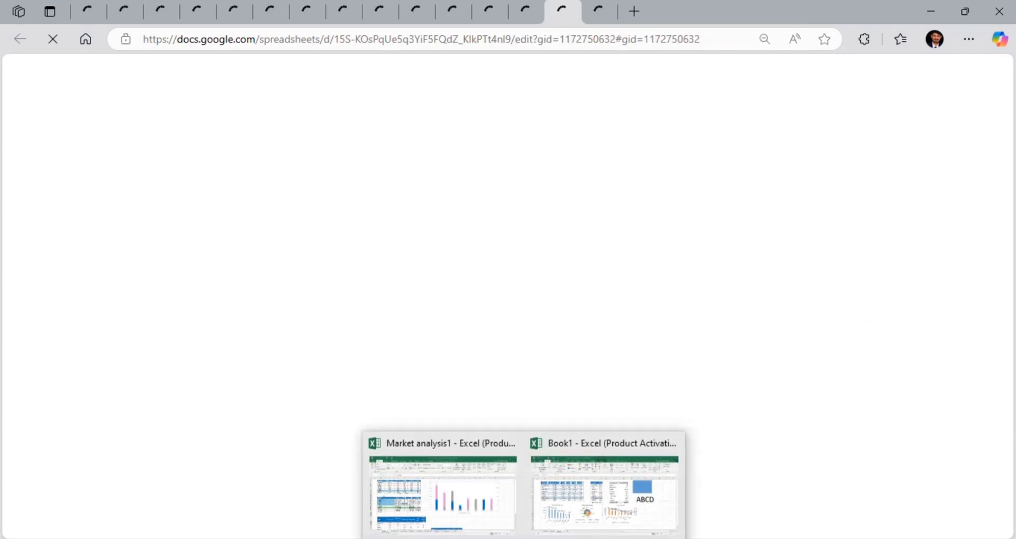
{"action": "mouse_move", "coordinate": [525, 494]}
{"action": "left_click", "coordinate": [582, 480]}
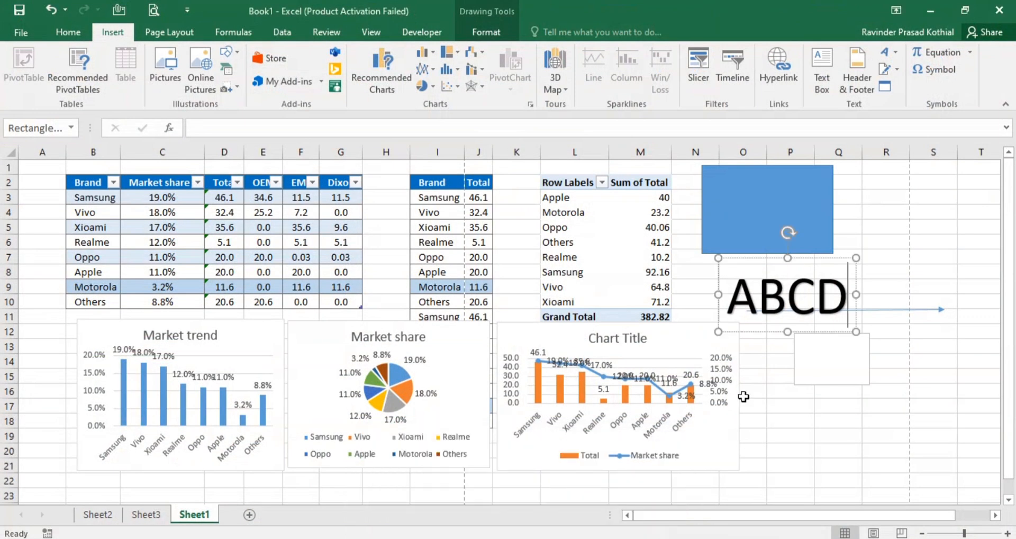
- Choose the workbook 1.xlsx from the Documents folder as the source file for an embedded object at cell P17
{"action": "left_click", "coordinate": [784, 407]}
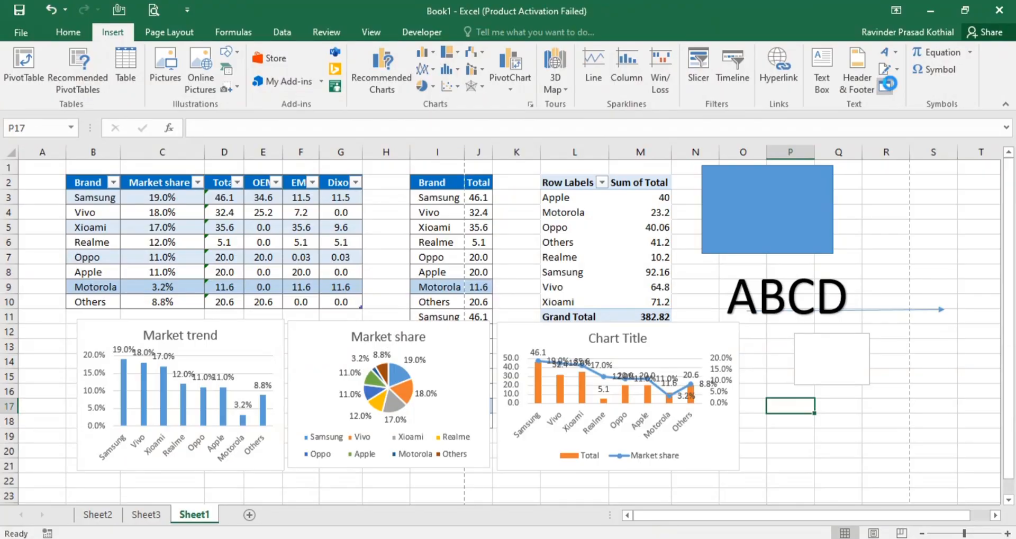
{"action": "left_click", "coordinate": [885, 87]}
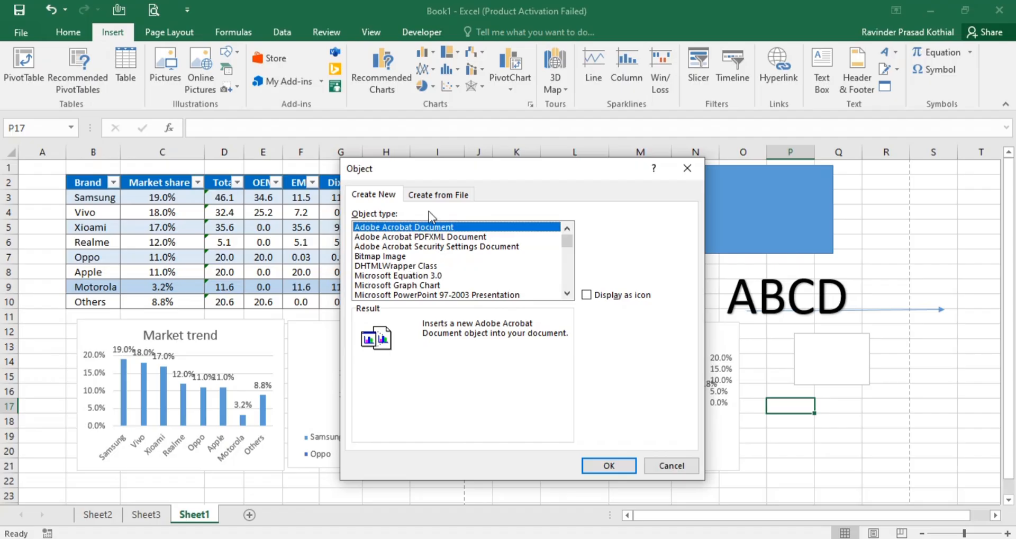
{"action": "left_click", "coordinate": [438, 194]}
{"action": "left_click", "coordinate": [608, 228]}
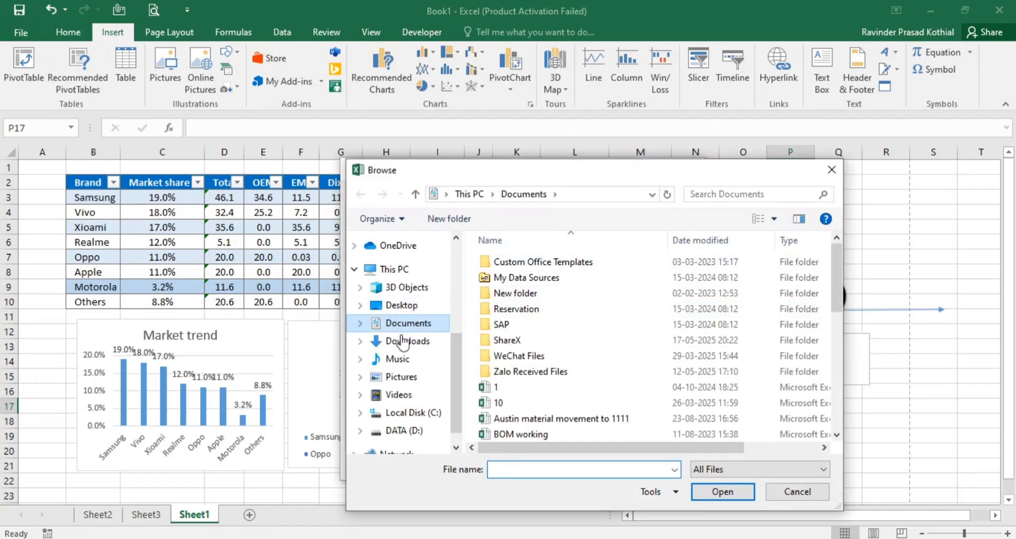
{"action": "left_click", "coordinate": [377, 324]}
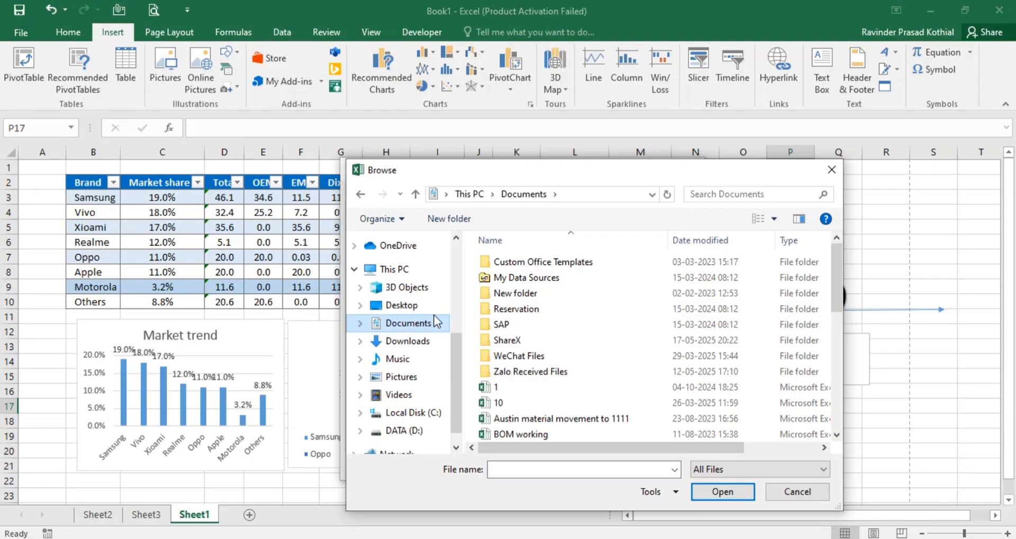
{"action": "left_click", "coordinate": [499, 387]}
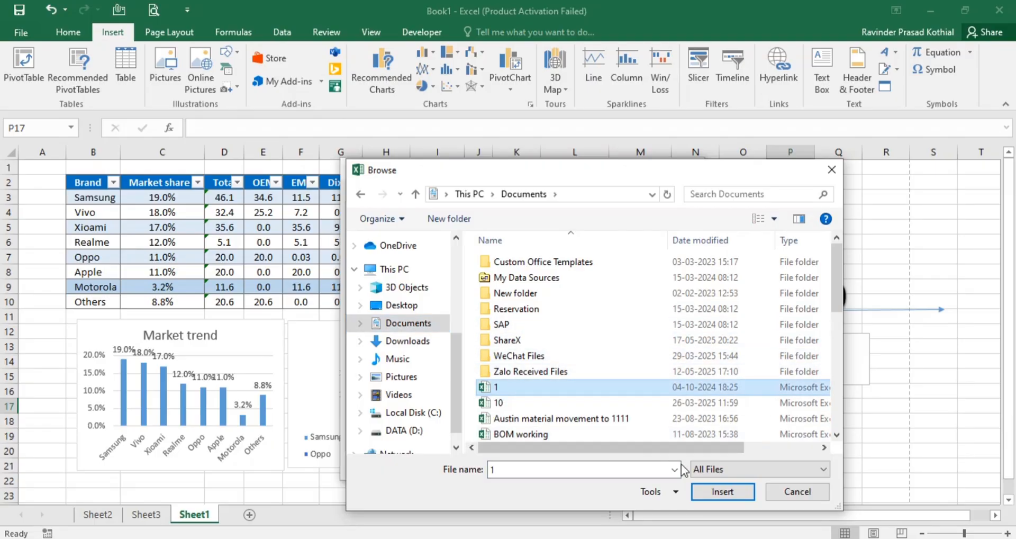
{"action": "left_click", "coordinate": [722, 492]}
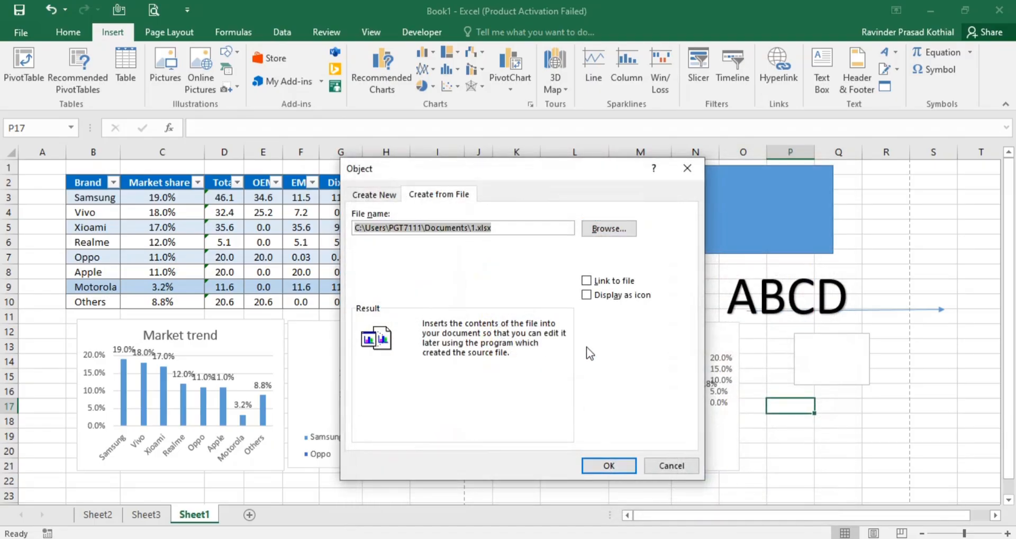
- Insert the 1.xlsx object displayed as an icon and place it just right of the blue rectangle
{"action": "left_click", "coordinate": [595, 296]}
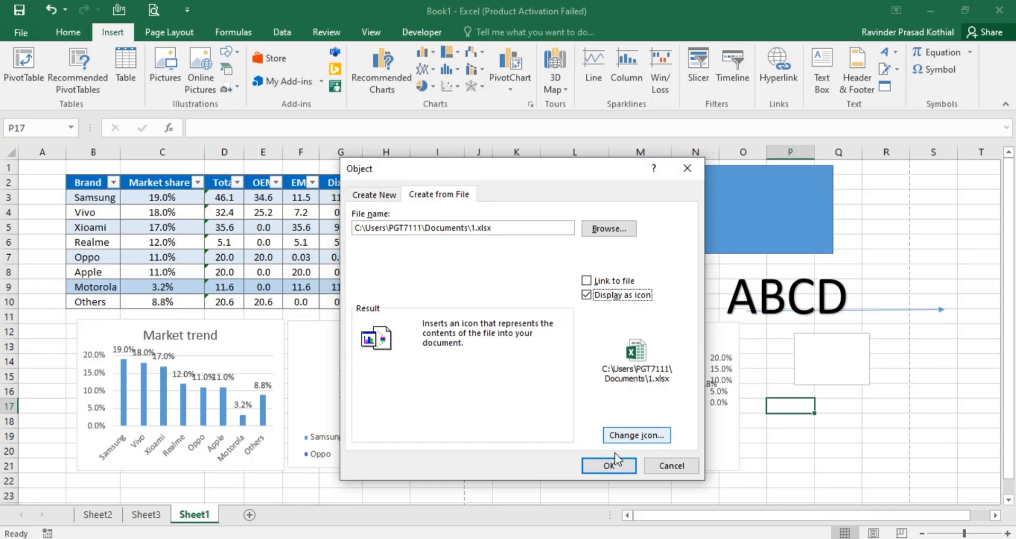
{"action": "left_click", "coordinate": [609, 469]}
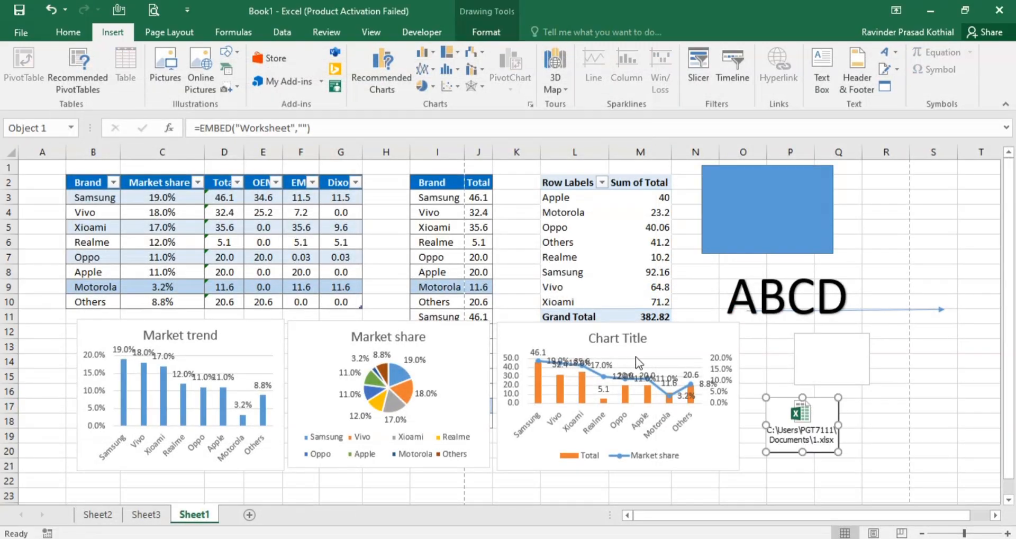
{"action": "left_click_drag", "start_coordinate": [817, 416], "coordinate": [905, 187]}
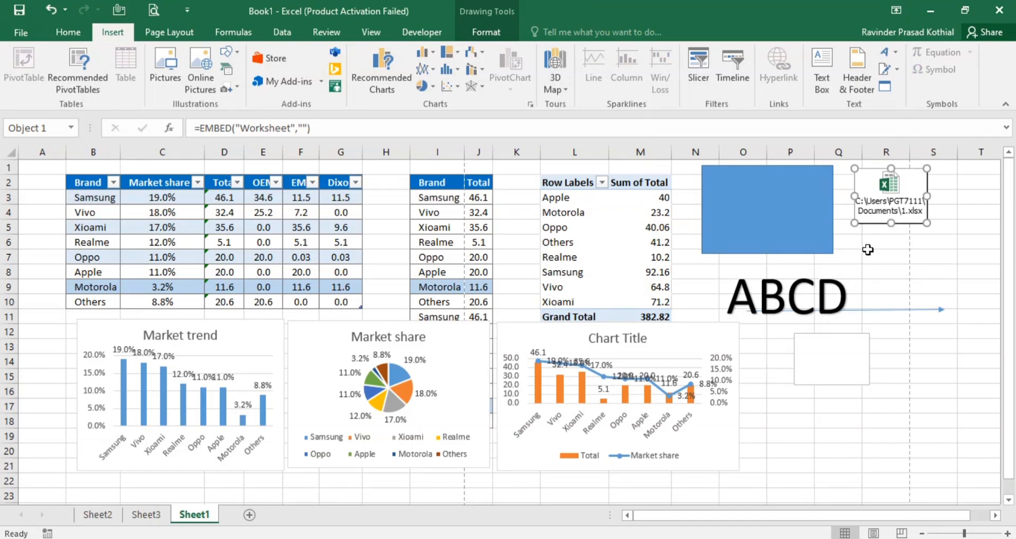
{"action": "left_click", "coordinate": [865, 267]}
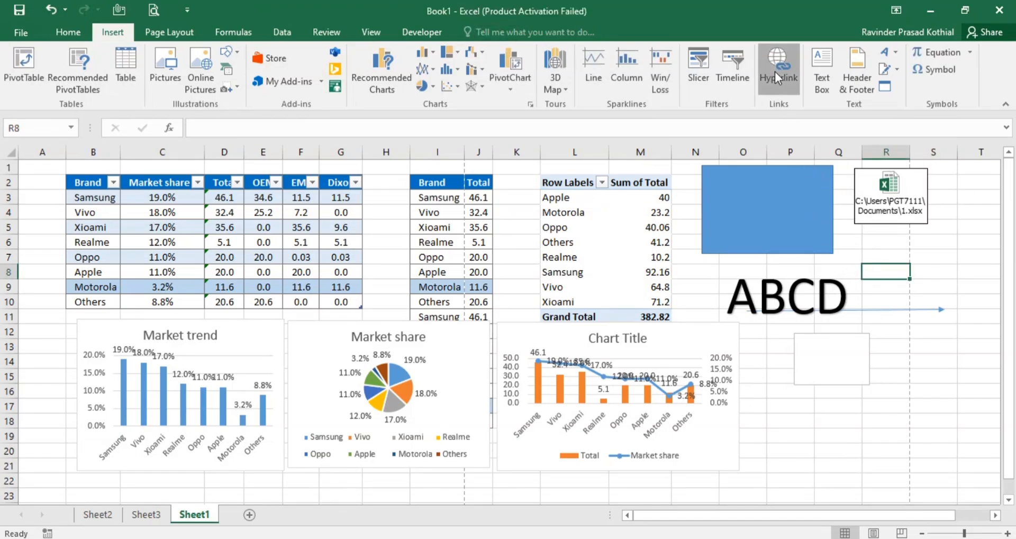
- View the hyperlink options for cell R8 without creating a link
{"action": "left_click", "coordinate": [775, 71]}
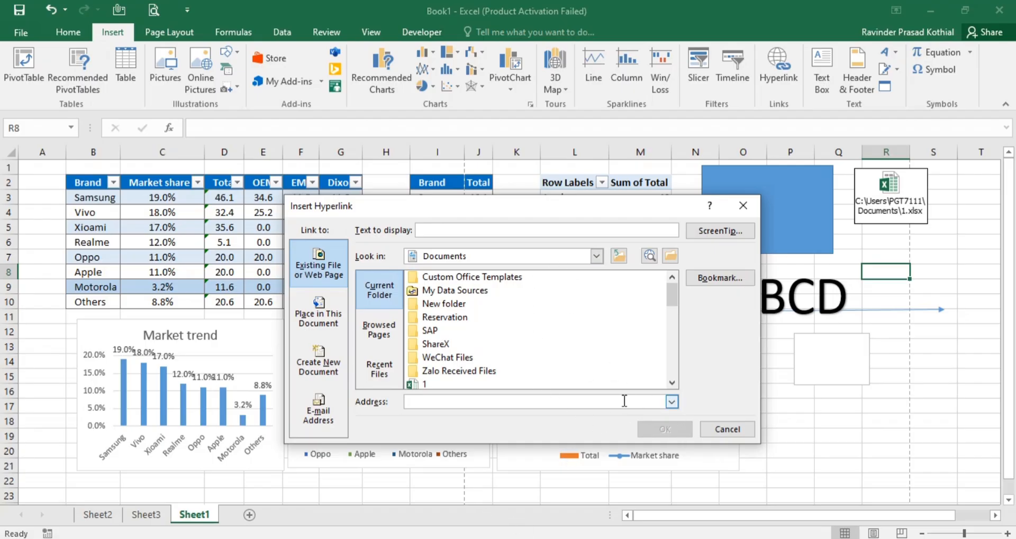
{"action": "left_click", "coordinate": [728, 430]}
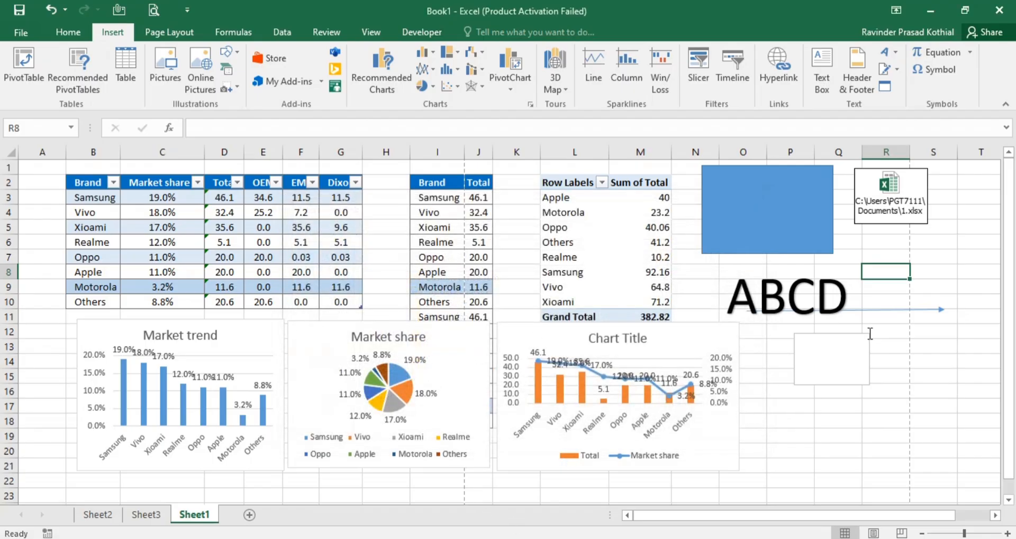
{"action": "left_click", "coordinate": [926, 328]}
- View the built-in equations and the available symbols for cell P19 without inserting any
{"action": "left_click", "coordinate": [813, 442]}
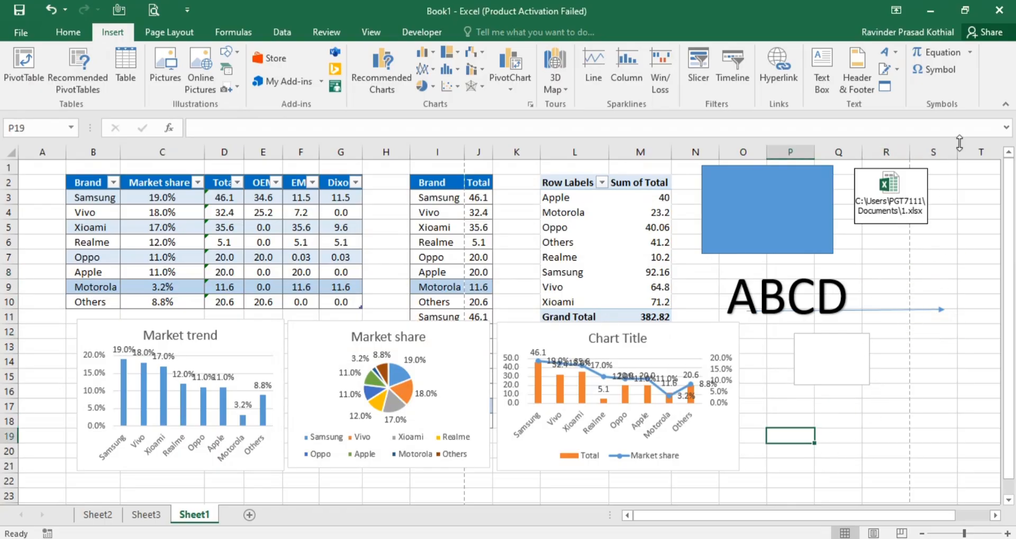
{"action": "left_click", "coordinate": [970, 53]}
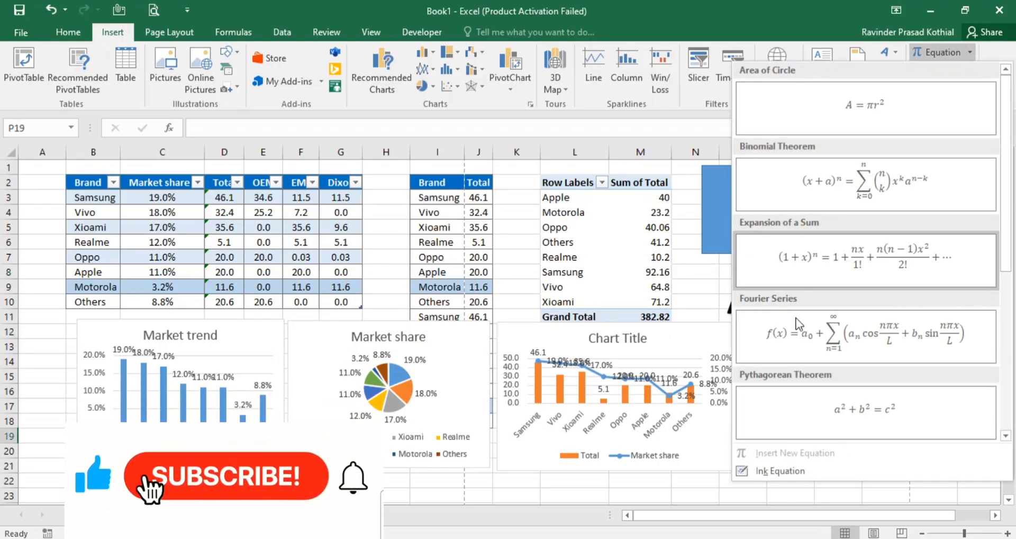
{"action": "left_click", "coordinate": [714, 301]}
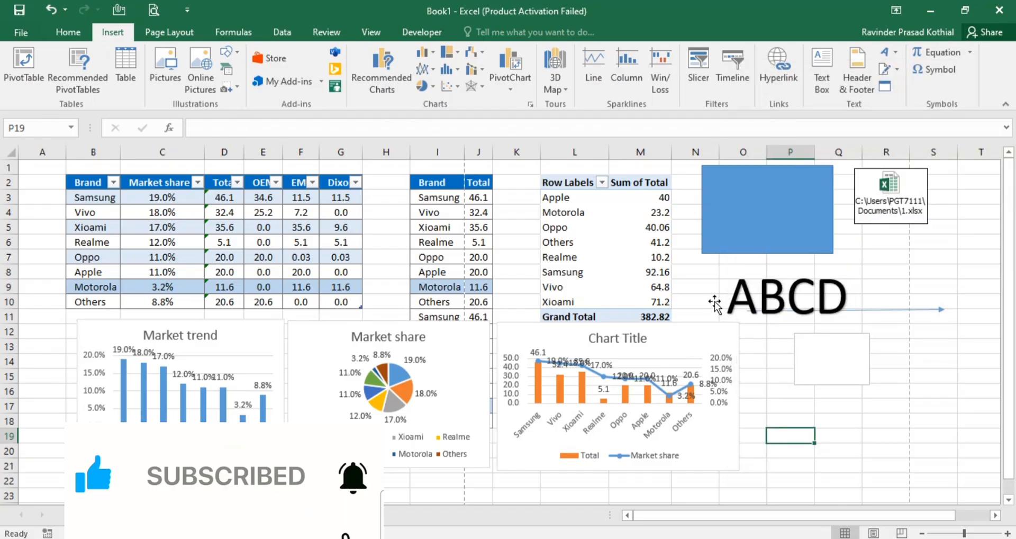
{"action": "left_click", "coordinate": [935, 70]}
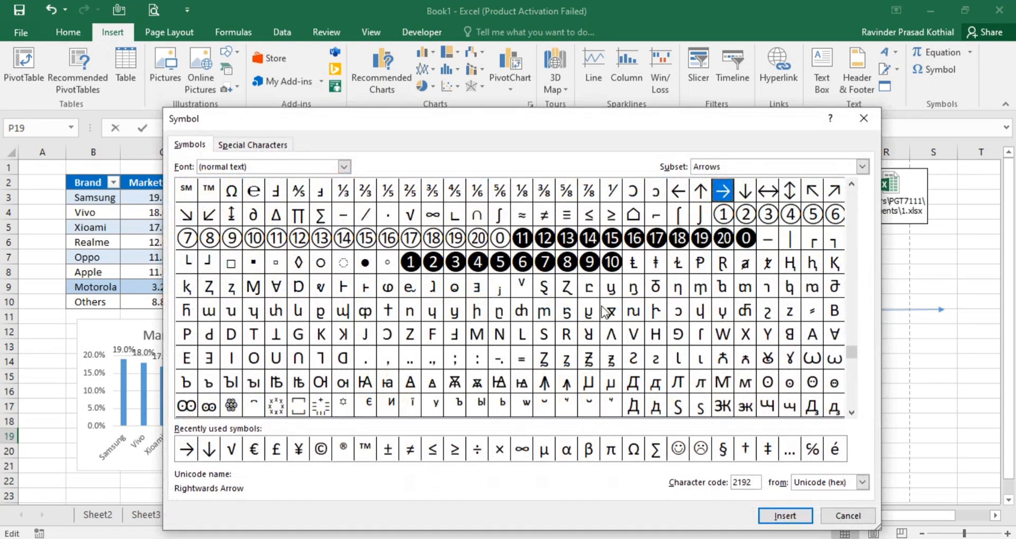
{"action": "left_click", "coordinate": [860, 116]}
- Insert the Circled Digit Seven symbol (character code 2466) into cell P20
{"action": "left_click", "coordinate": [799, 449]}
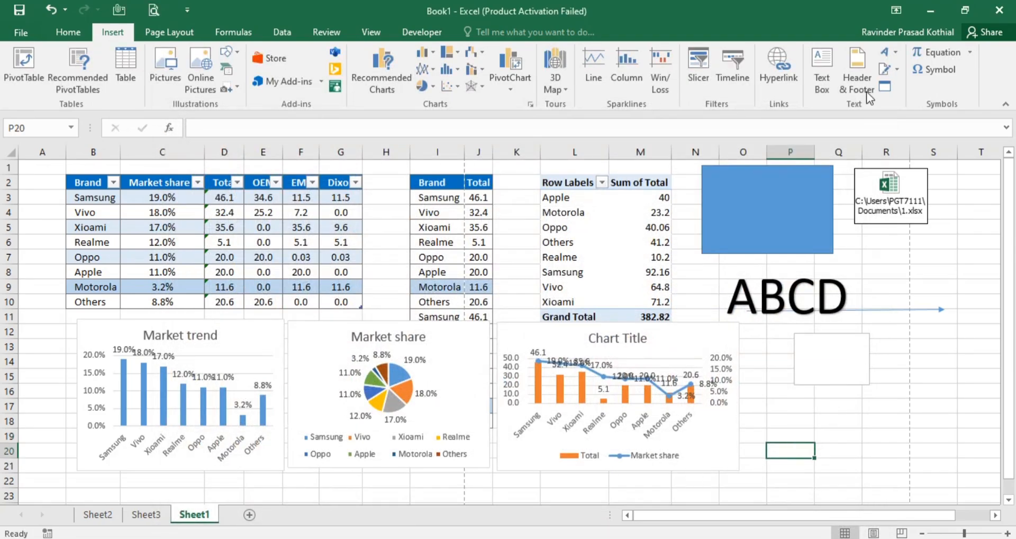
{"action": "left_click", "coordinate": [930, 67]}
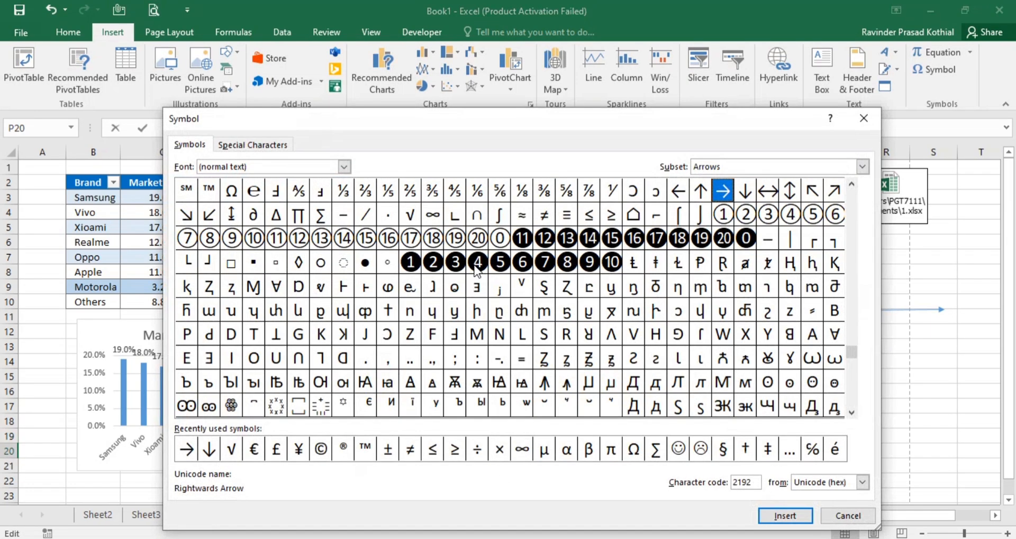
{"action": "left_click", "coordinate": [191, 247]}
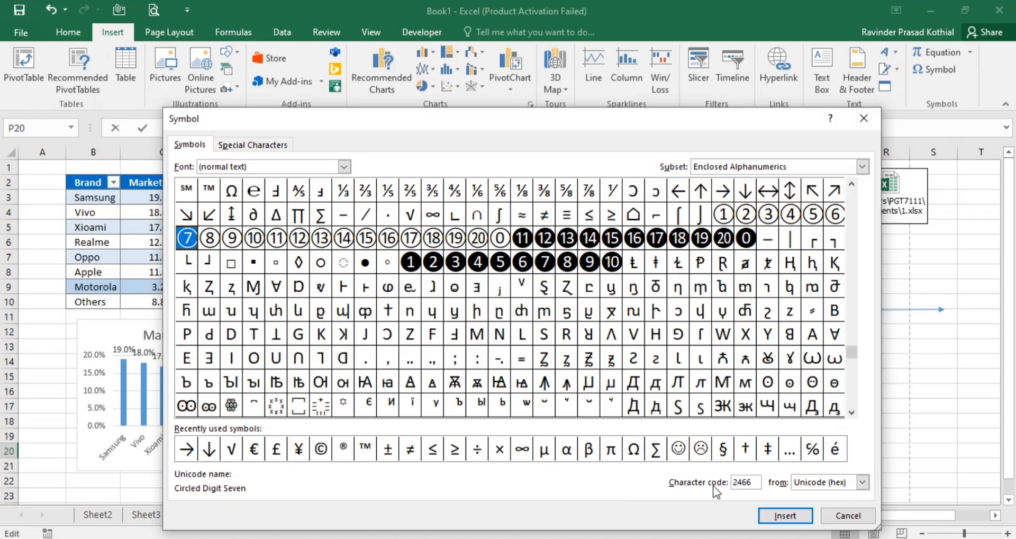
{"action": "left_click", "coordinate": [780, 516]}
{"action": "left_click", "coordinate": [840, 516]}
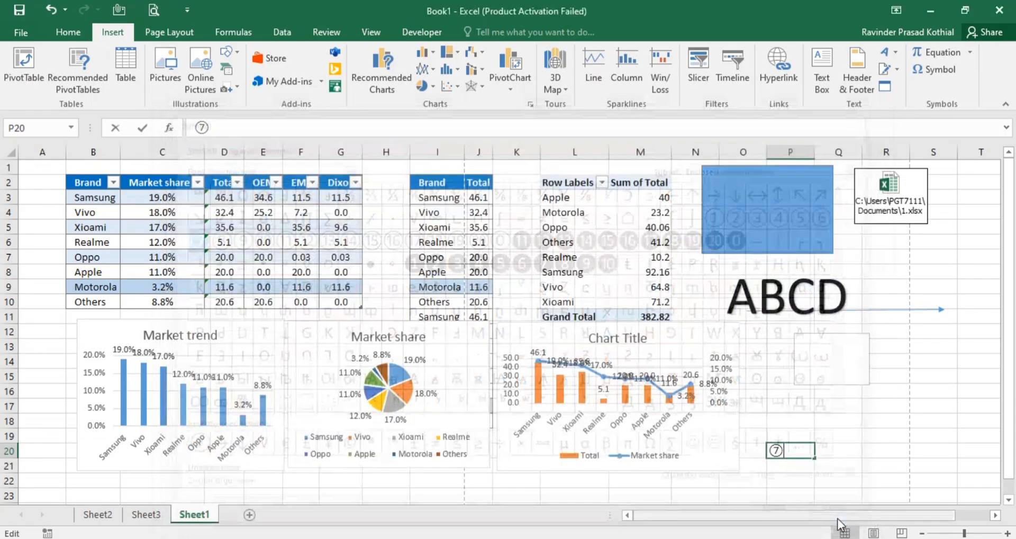
{"action": "left_click", "coordinate": [778, 479]}
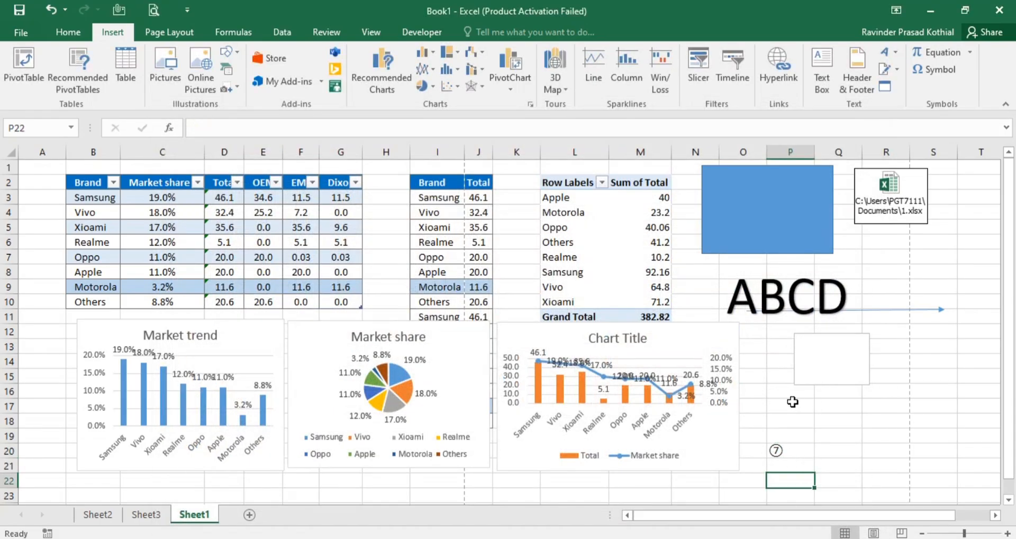
- Insert the Downwards Arrow symbol (character code 2193) from the recently used symbols into cell Q20
{"action": "left_click_drag", "start_coordinate": [764, 439], "coordinate": [836, 479]}
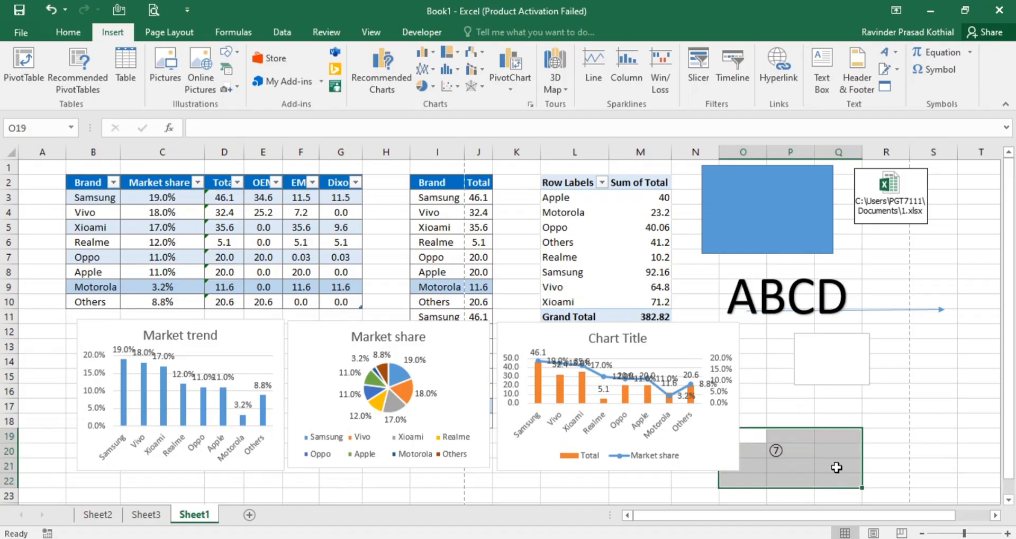
{"action": "left_click", "coordinate": [832, 450]}
{"action": "left_click", "coordinate": [931, 72]}
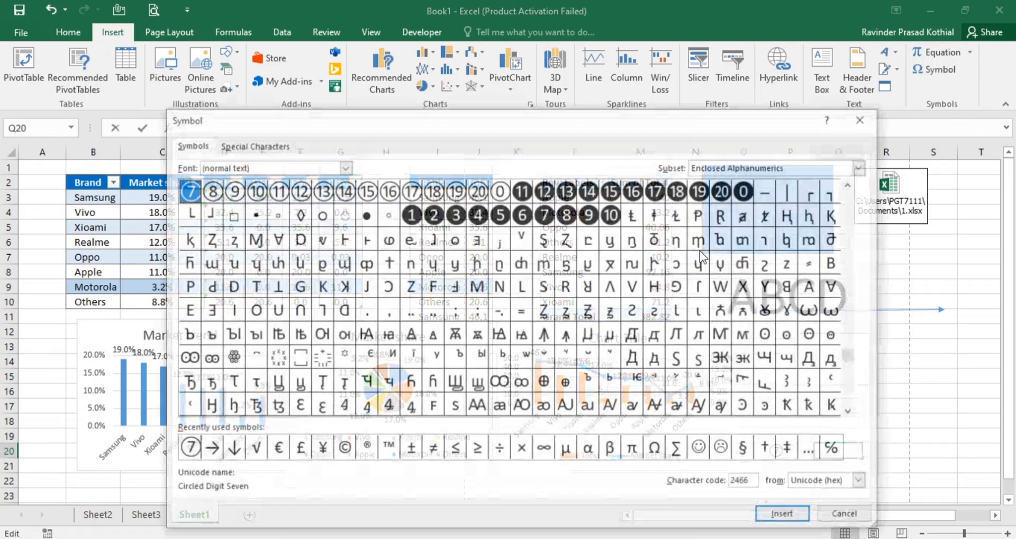
{"action": "left_click", "coordinate": [232, 449]}
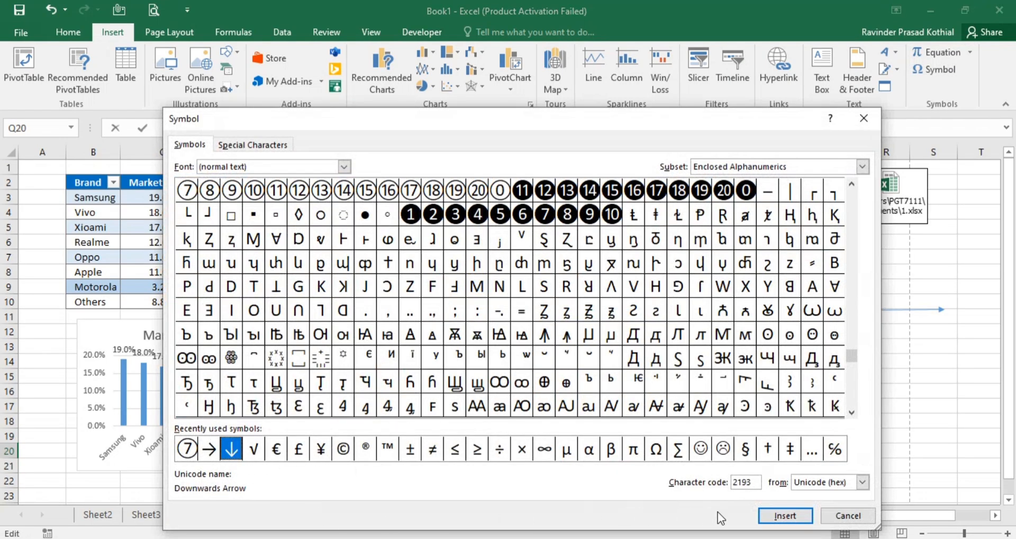
{"action": "left_click", "coordinate": [784, 516]}
{"action": "left_click", "coordinate": [846, 516]}
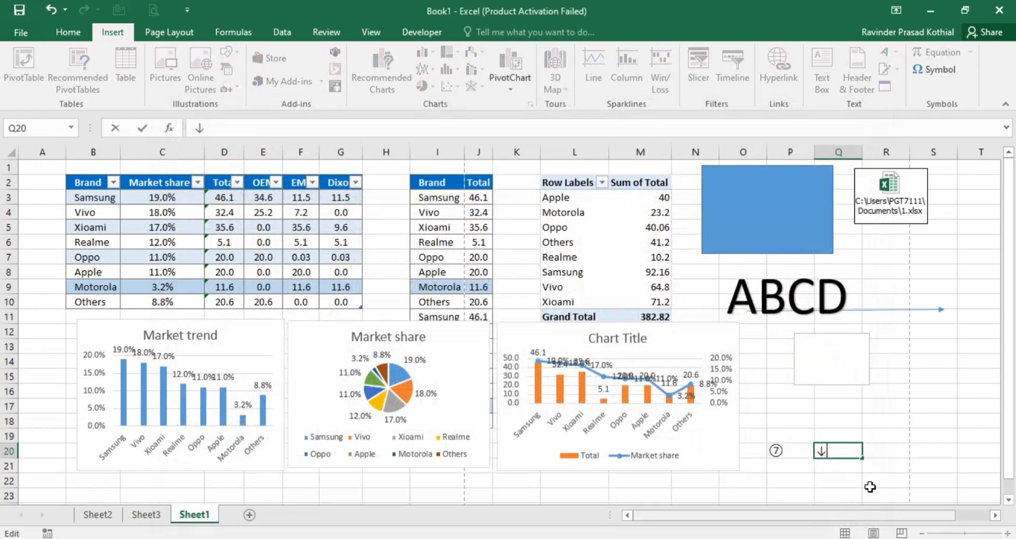
{"action": "left_click", "coordinate": [913, 395]}
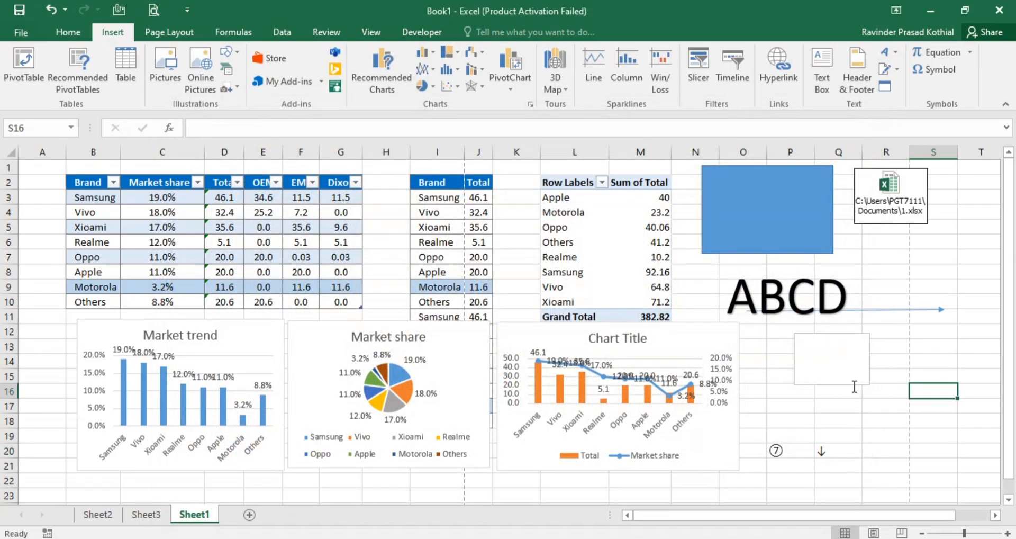